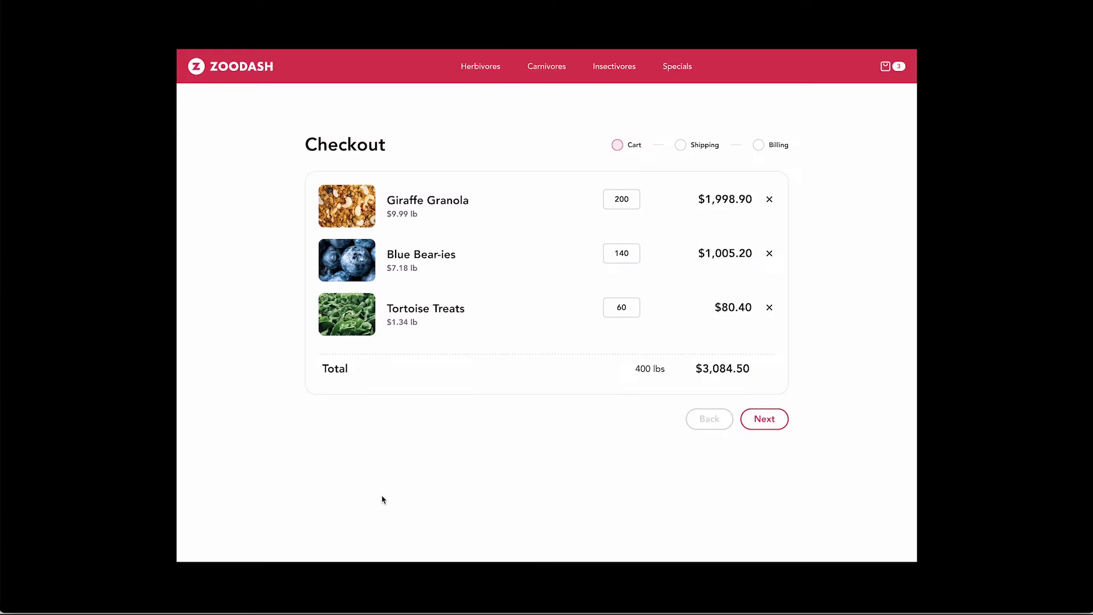
# Play the checkout prototype from Cart to Shipping to Billing, jump back to Cart and Shipping, then reach Billing again.
pyautogui.click(366, 472)
pyautogui.click(763, 419)
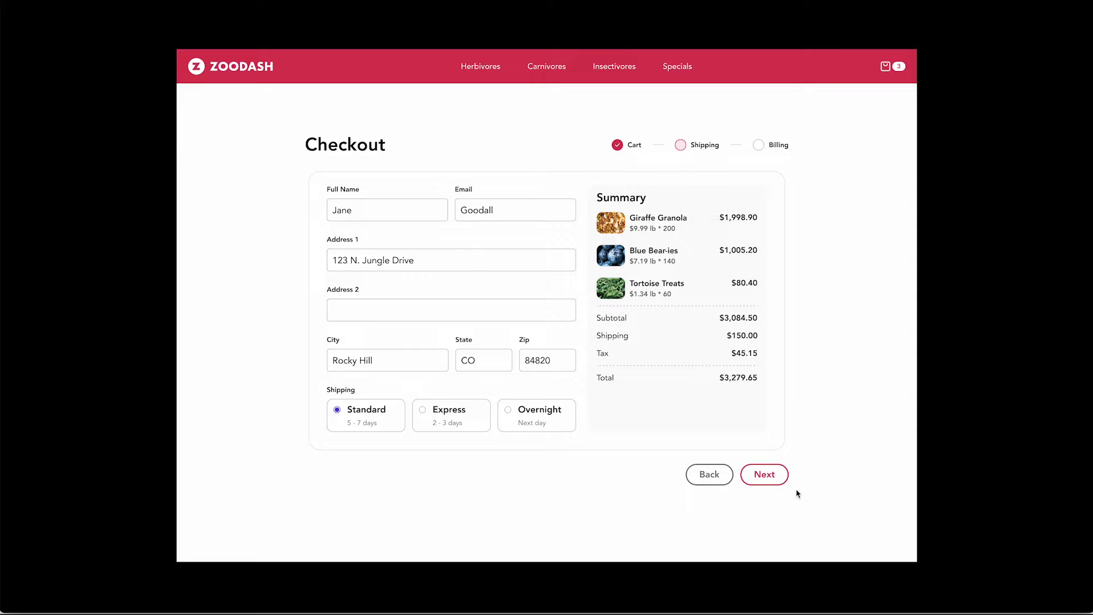
pyautogui.click(758, 477)
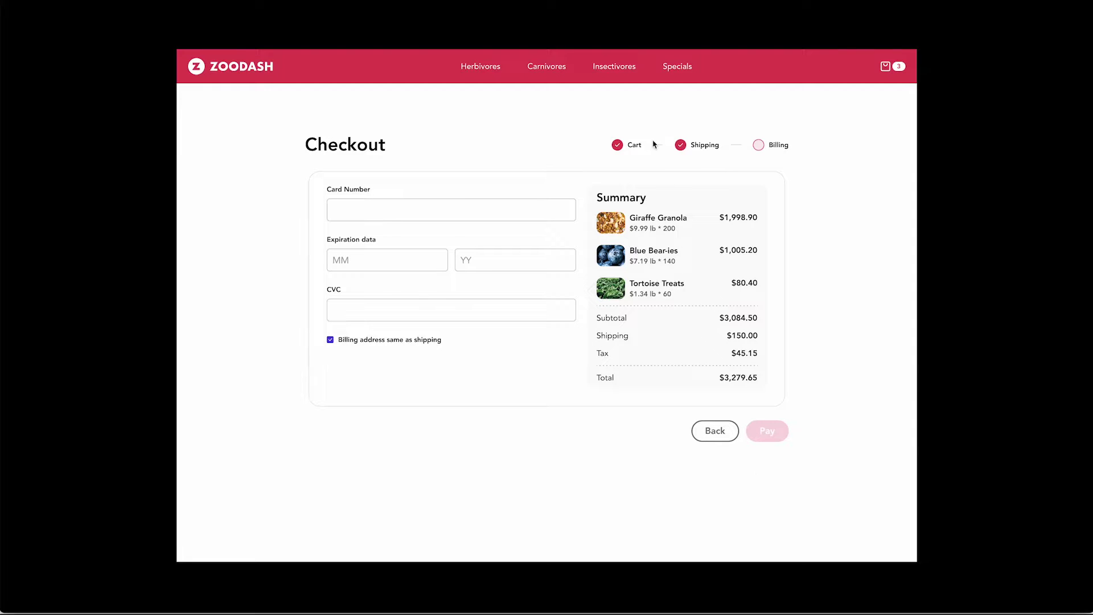
pyautogui.click(637, 145)
pyautogui.click(683, 145)
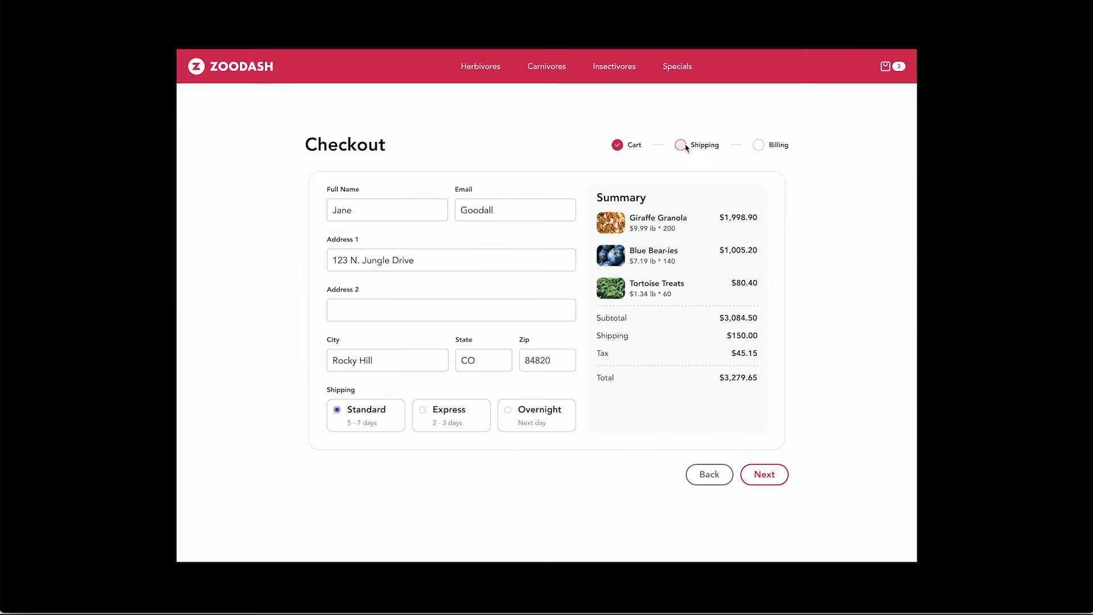
pyautogui.click(776, 470)
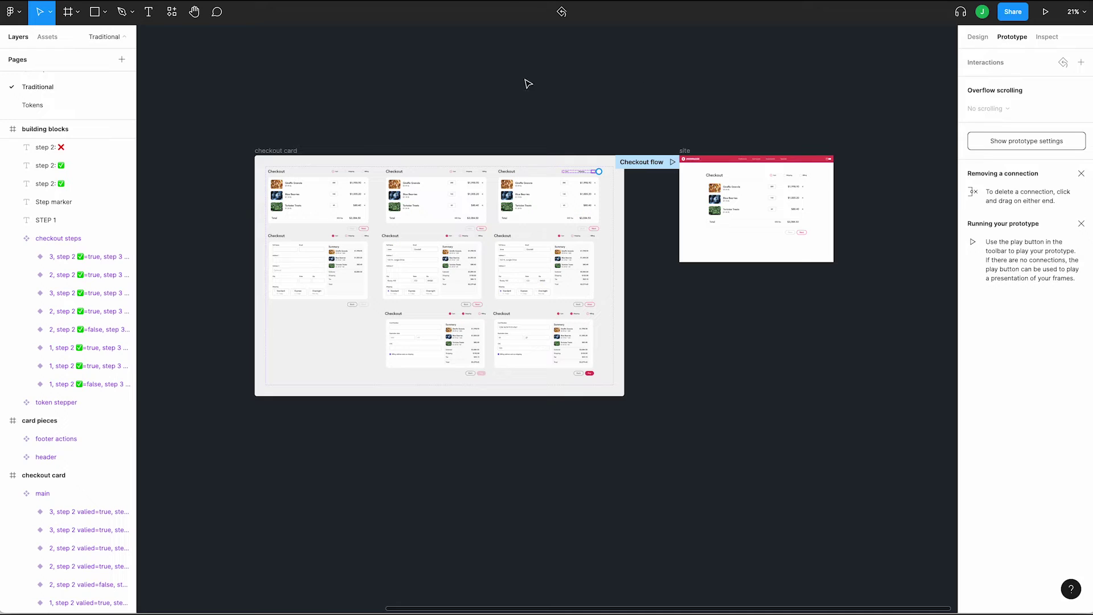
# Deselect the connection so every prototype connection on the checkout cards displays.
pyautogui.click(527, 84)
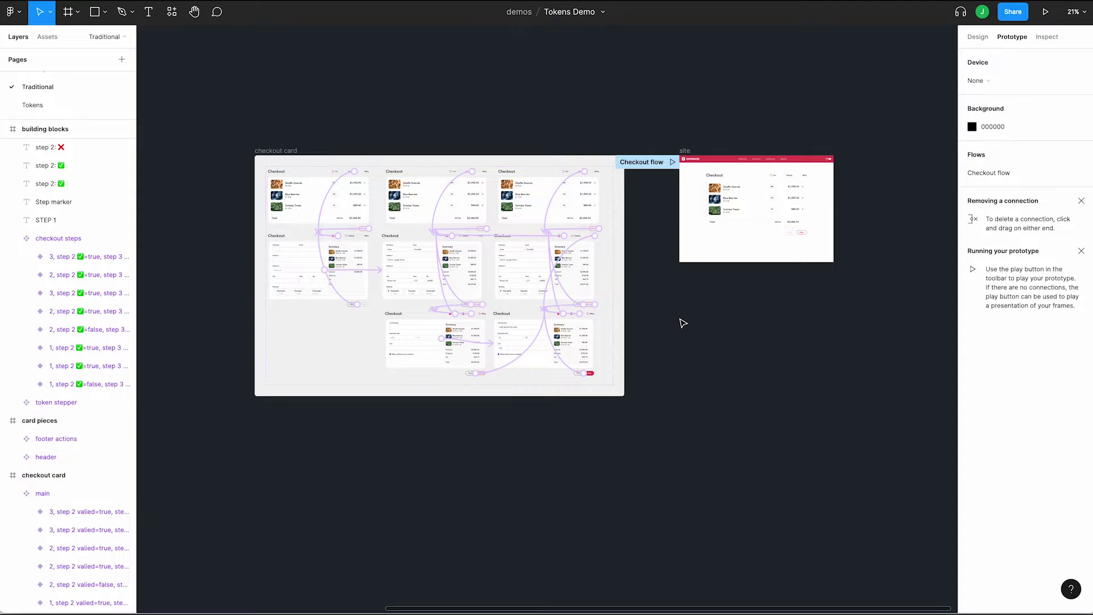
pyautogui.click(521, 353)
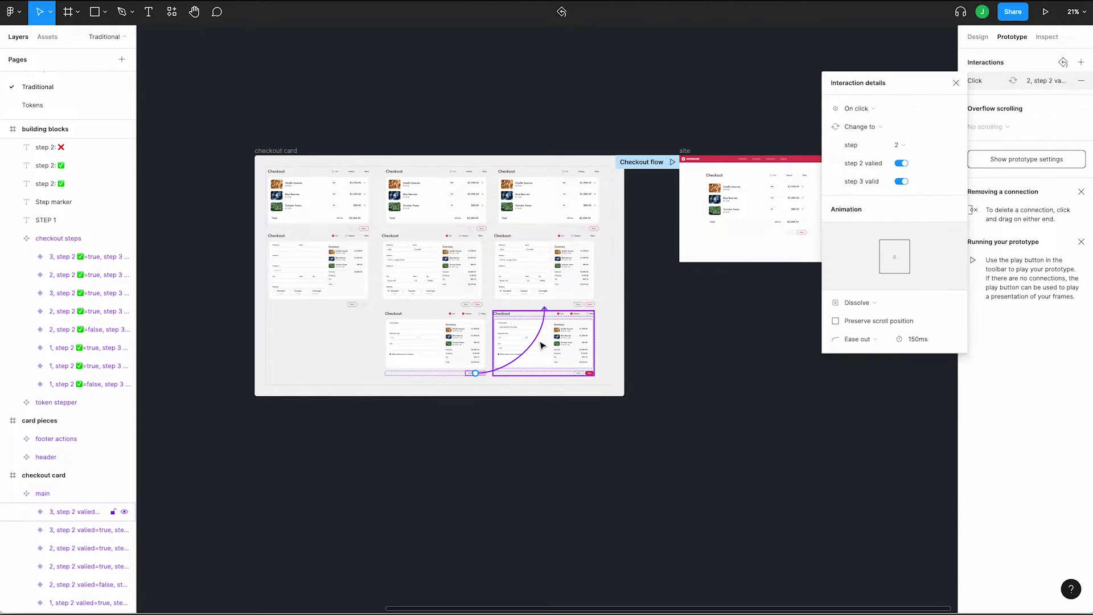
pyautogui.click(256, 511)
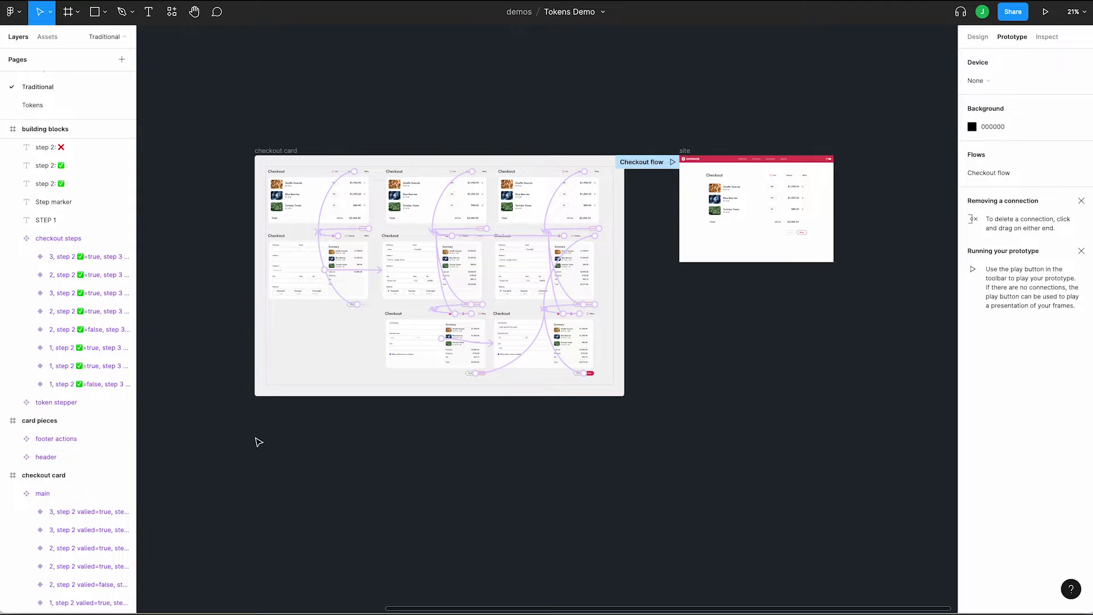
# Connect the stepper / red Billing marker to the bottom-right billing card with a transition duration of 50.
pyautogui.scroll(2, 569, 228)
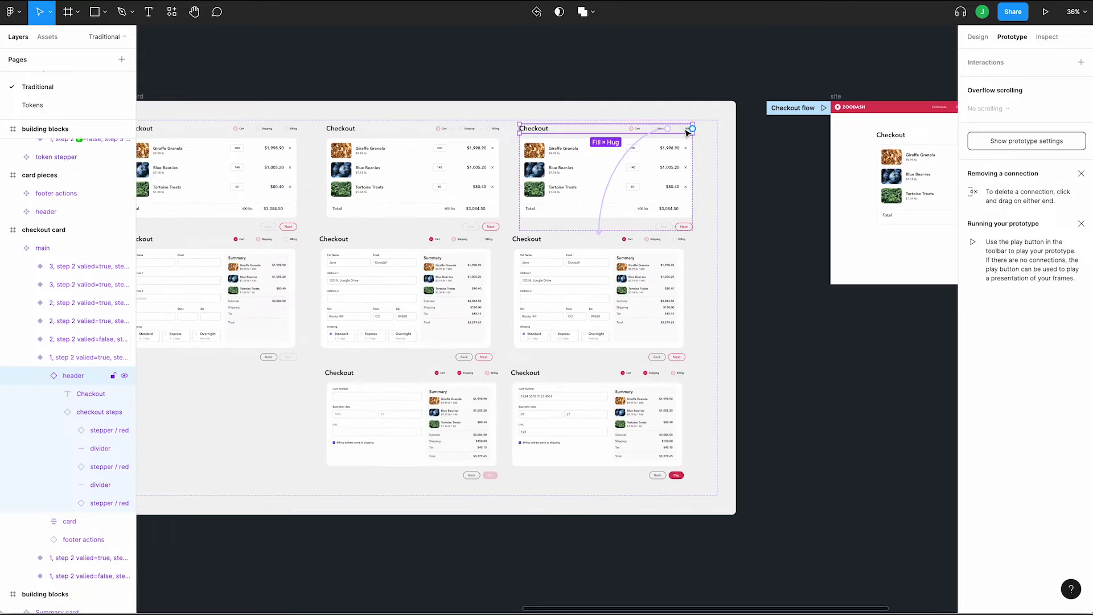
pyautogui.doubleClick(686, 131)
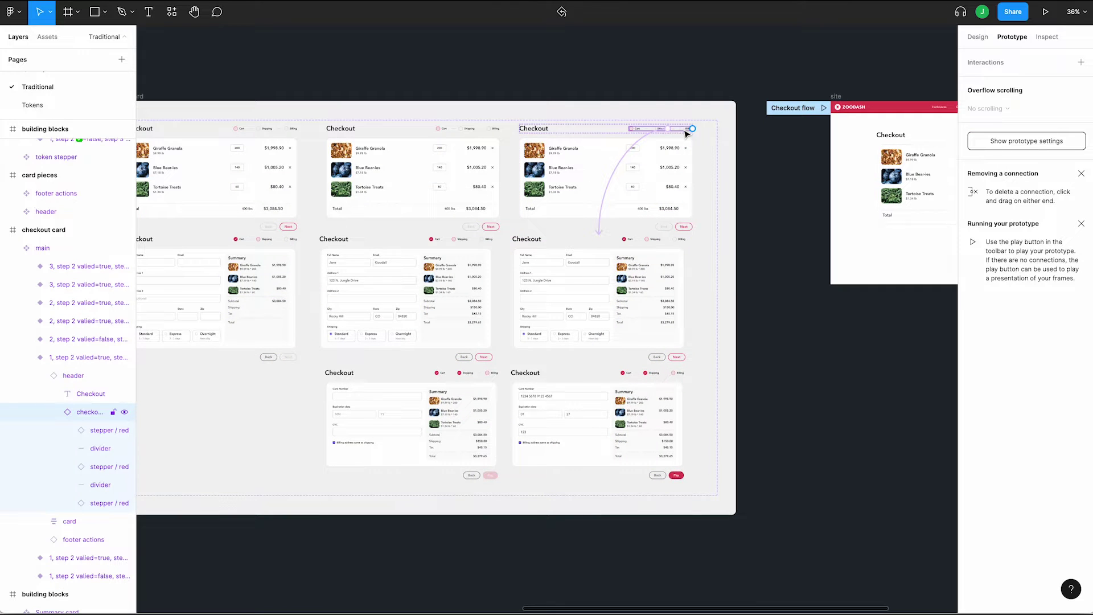
pyautogui.moveTo(692, 129); pyautogui.dragTo(577, 450)
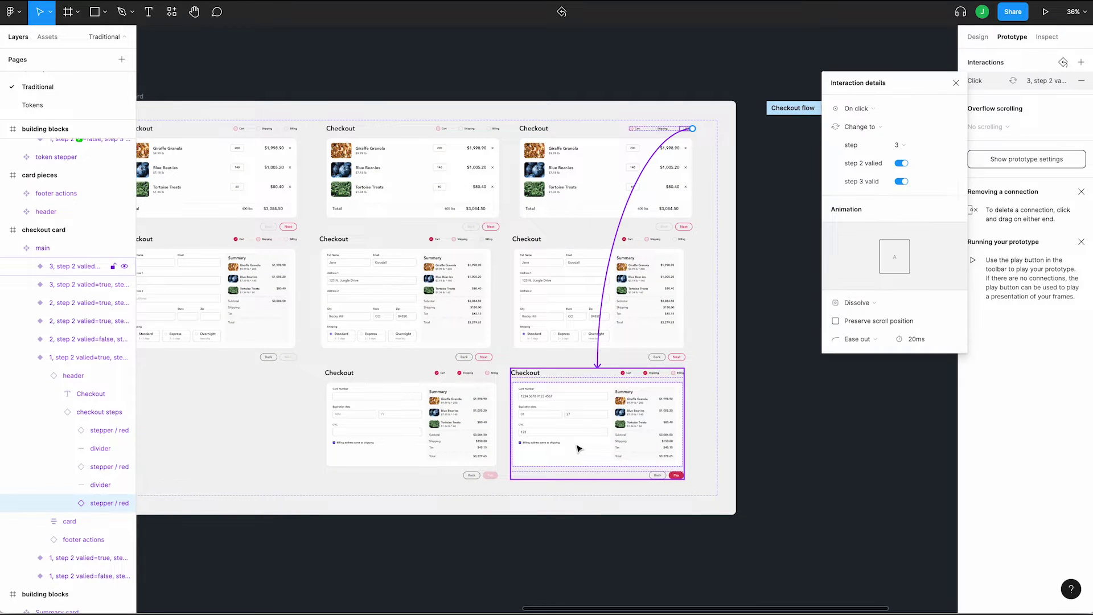
pyautogui.click(932, 336)
pyautogui.write('50')
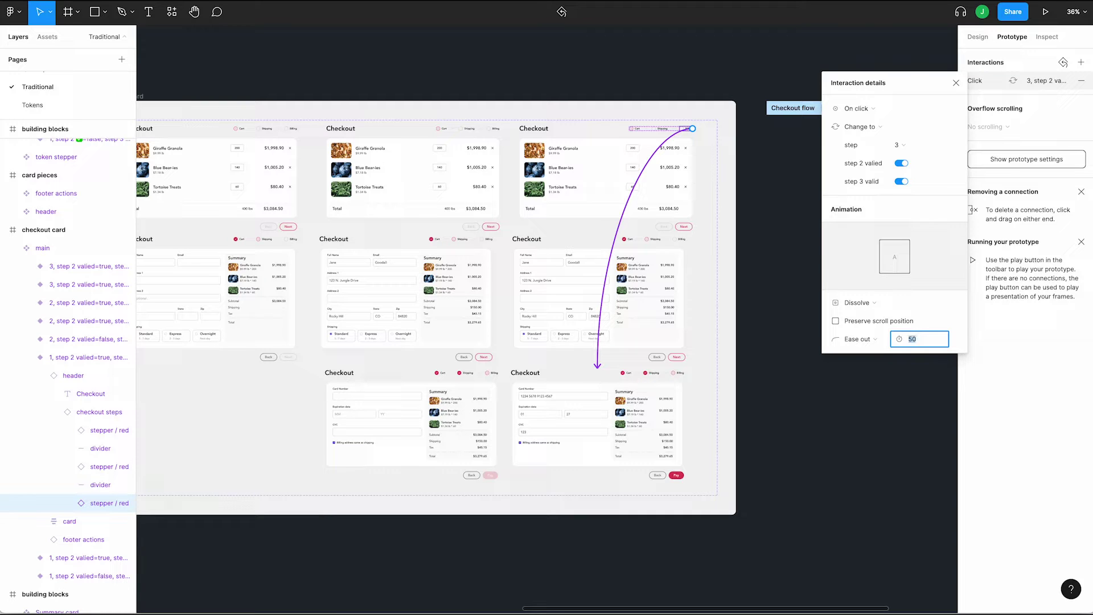
pyautogui.press('Return')
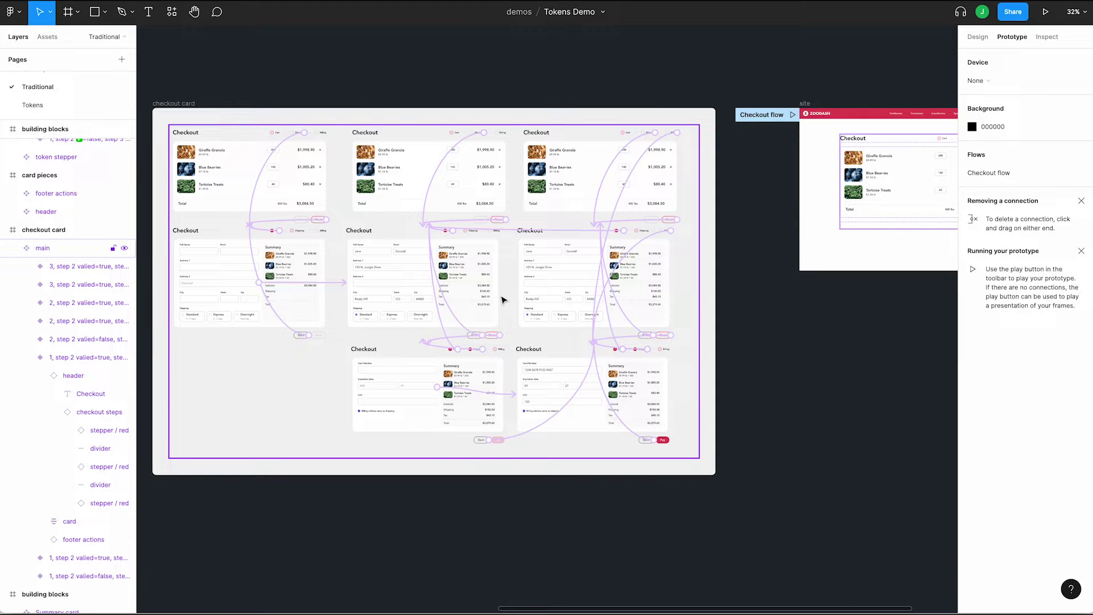
# Inspect the third checkout card's connection, then clear the selection to show all connections.
pyautogui.click(631, 150)
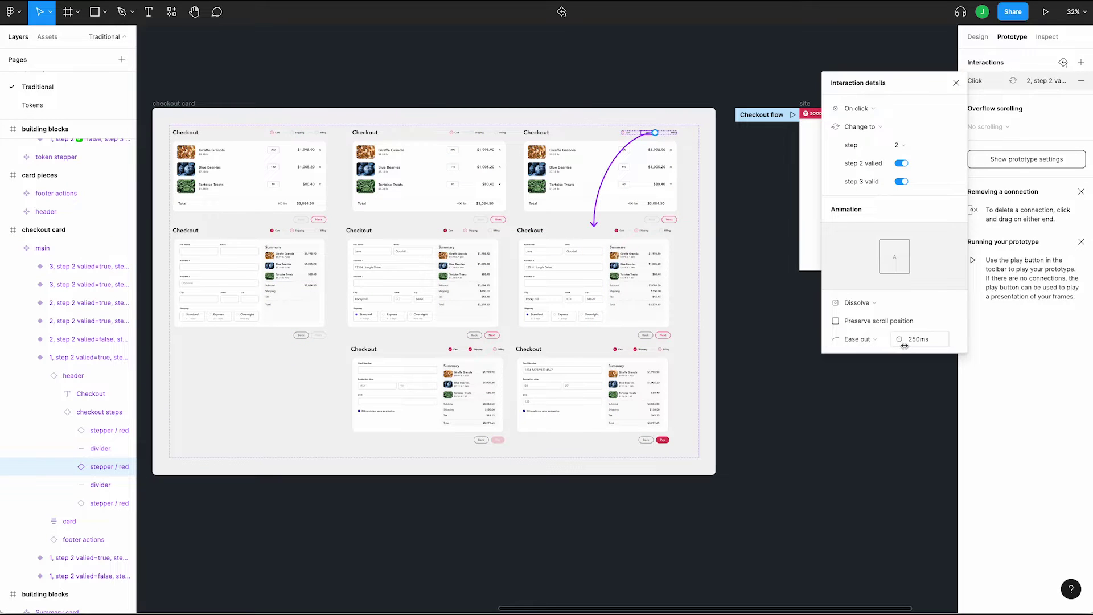
pyautogui.click(641, 215)
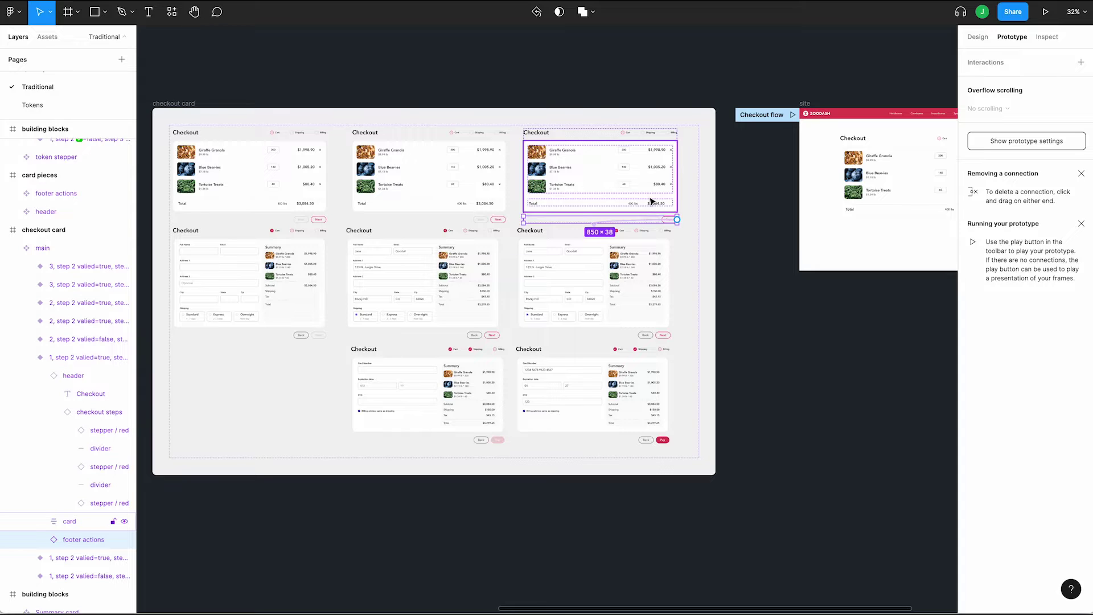
pyautogui.click(491, 77)
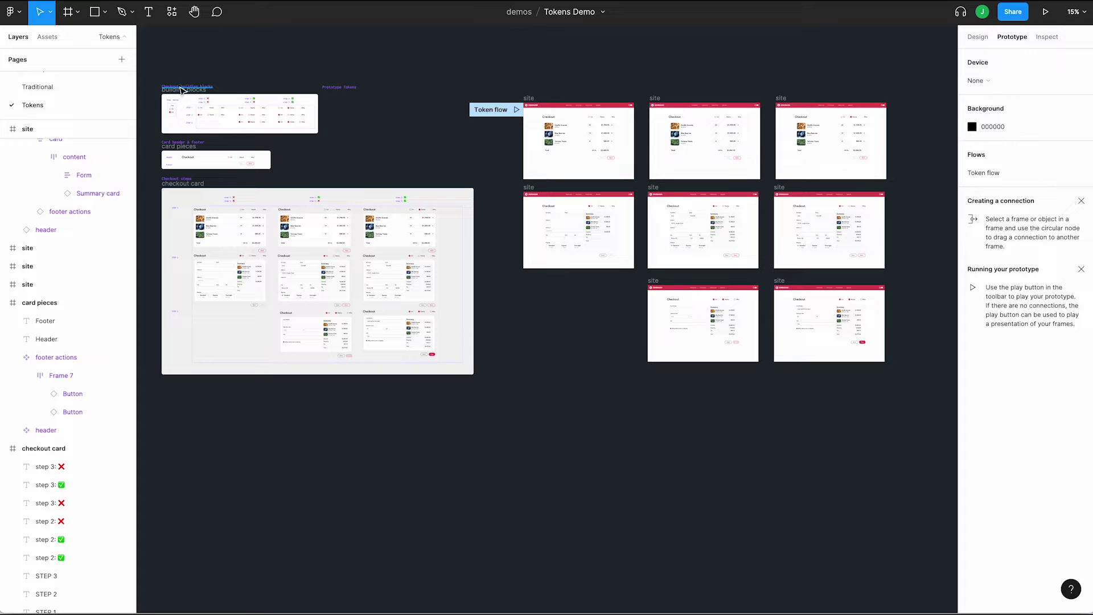
# Draw a small frame beside the Prototype Tokens heading in the building blocks and name it 'Prototype token'.
pyautogui.moveTo(146, 71); pyautogui.dragTo(420, 169)
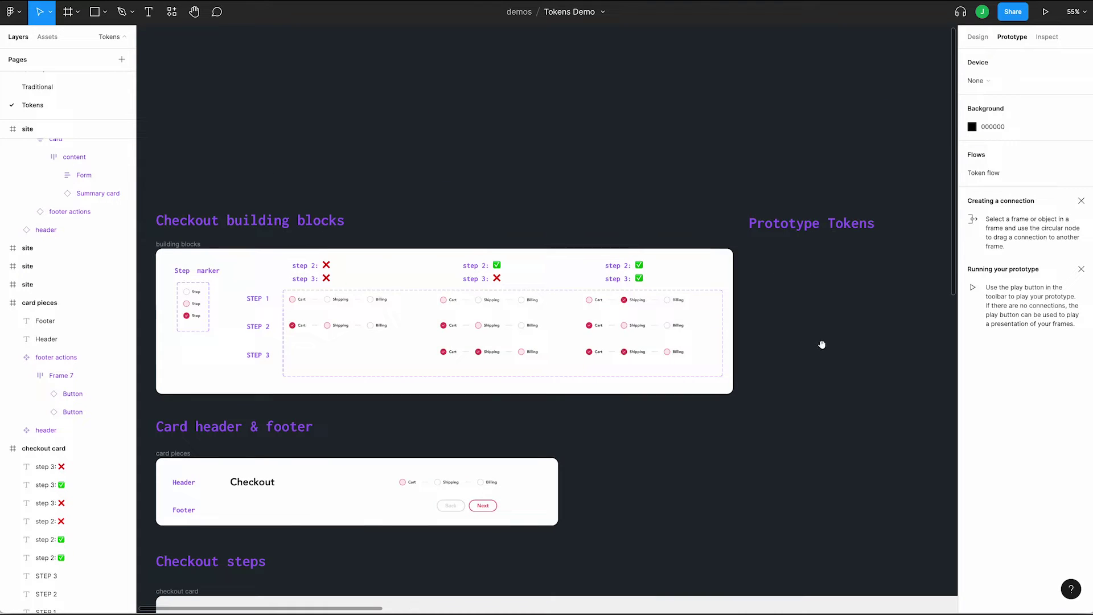
pyautogui.moveTo(822, 345); pyautogui.dragTo(822, 281)
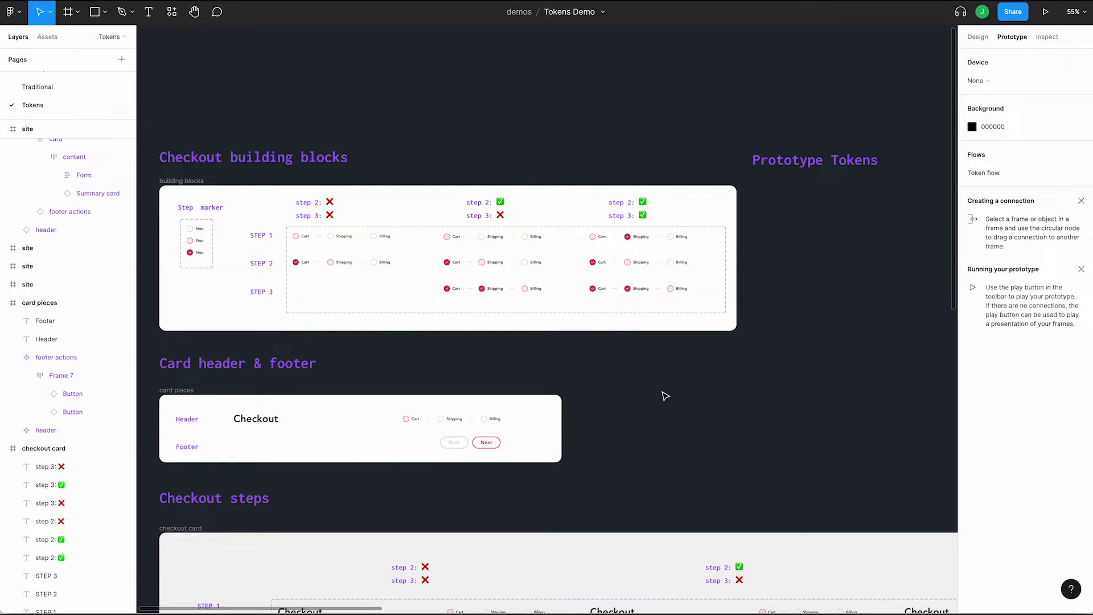
pyautogui.moveTo(676, 390); pyautogui.dragTo(624, 385)
pyautogui.press('f')
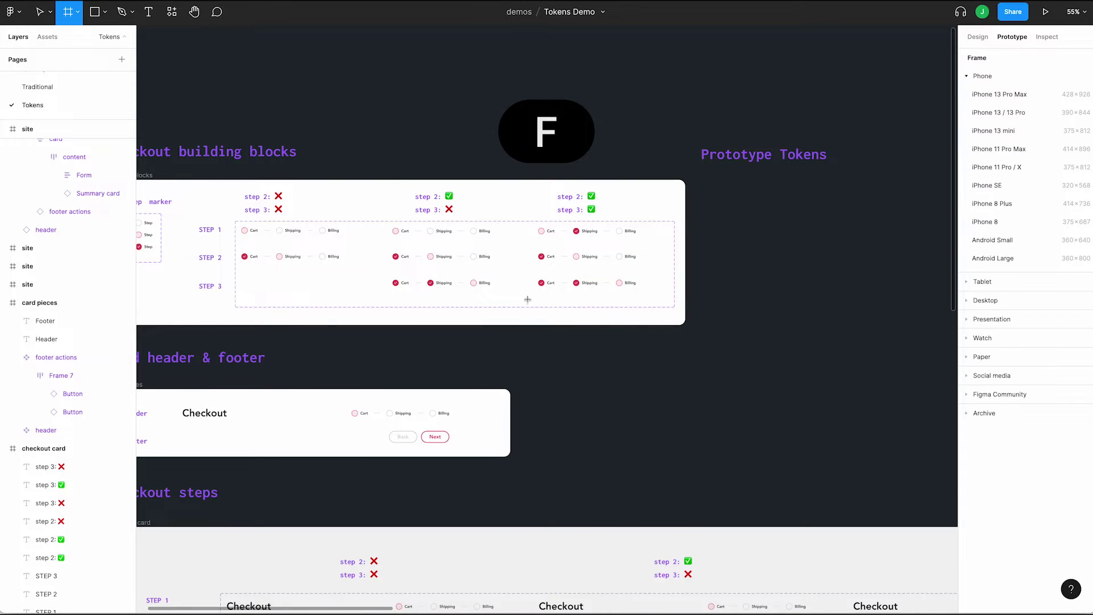
pyautogui.moveTo(708, 179); pyautogui.dragTo(742, 198)
pyautogui.hotkey('ctrl', 'r')
pyautogui.write('Prototype token')
pyautogui.press('Return')
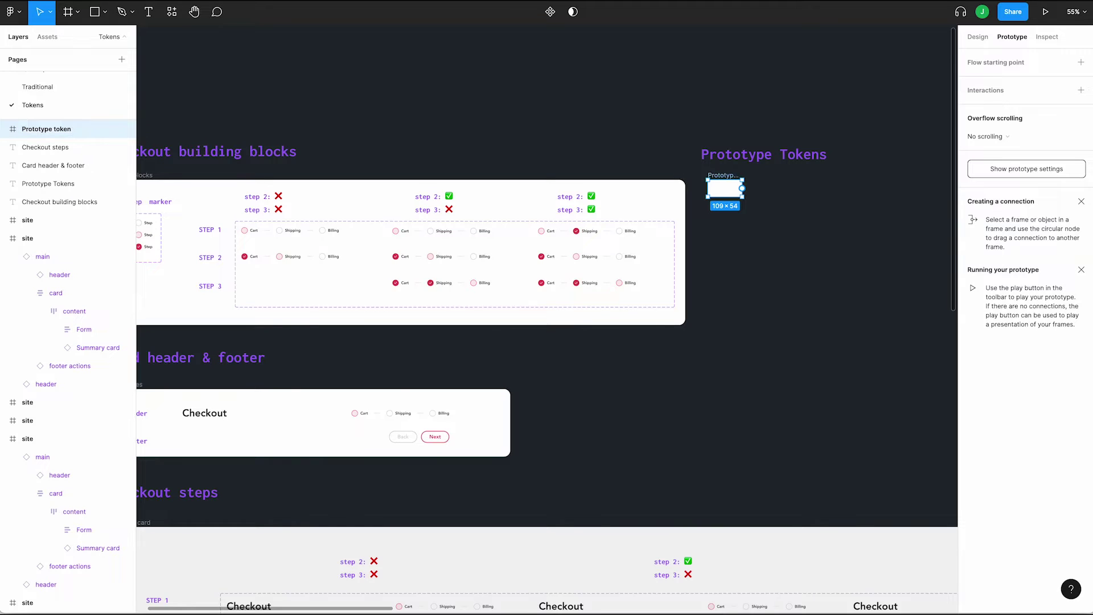
# Fill the Prototype token frame with bright magenta (FB3EFF) at 45% opacity.
pyautogui.click(977, 37)
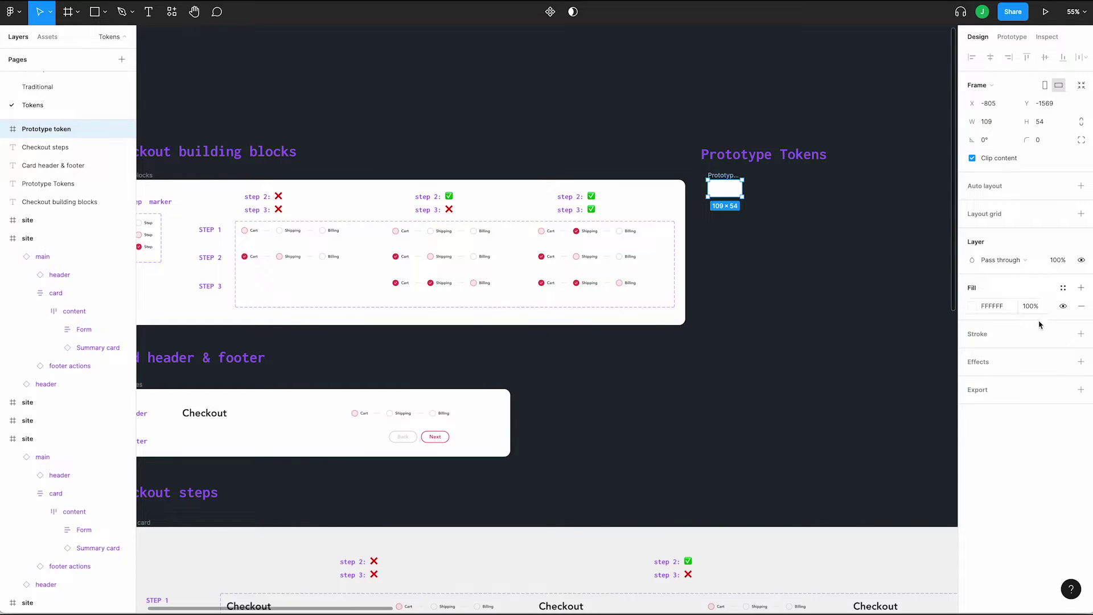
pyautogui.click(970, 308)
pyautogui.click(931, 471)
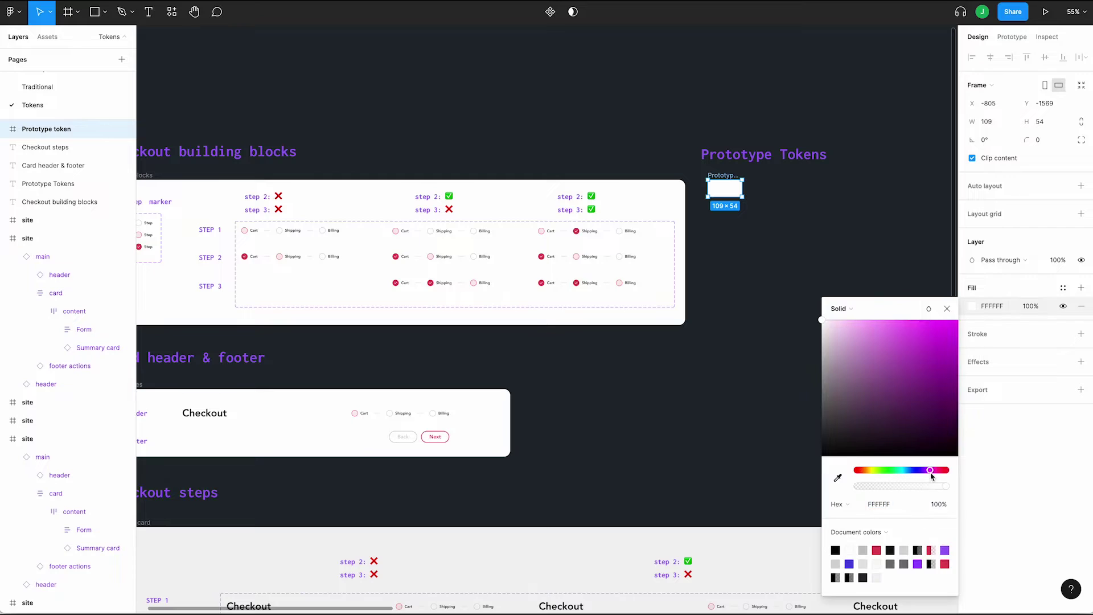
pyautogui.moveTo(927, 327); pyautogui.dragTo(924, 314)
pyautogui.click(1032, 306)
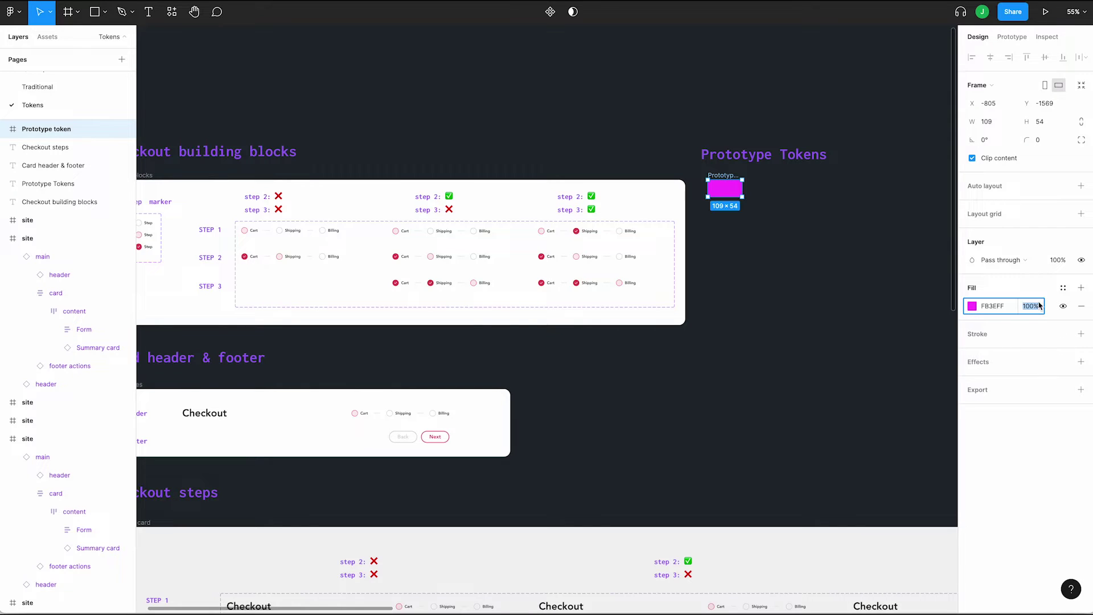
pyautogui.write('45')
pyautogui.press('Return')
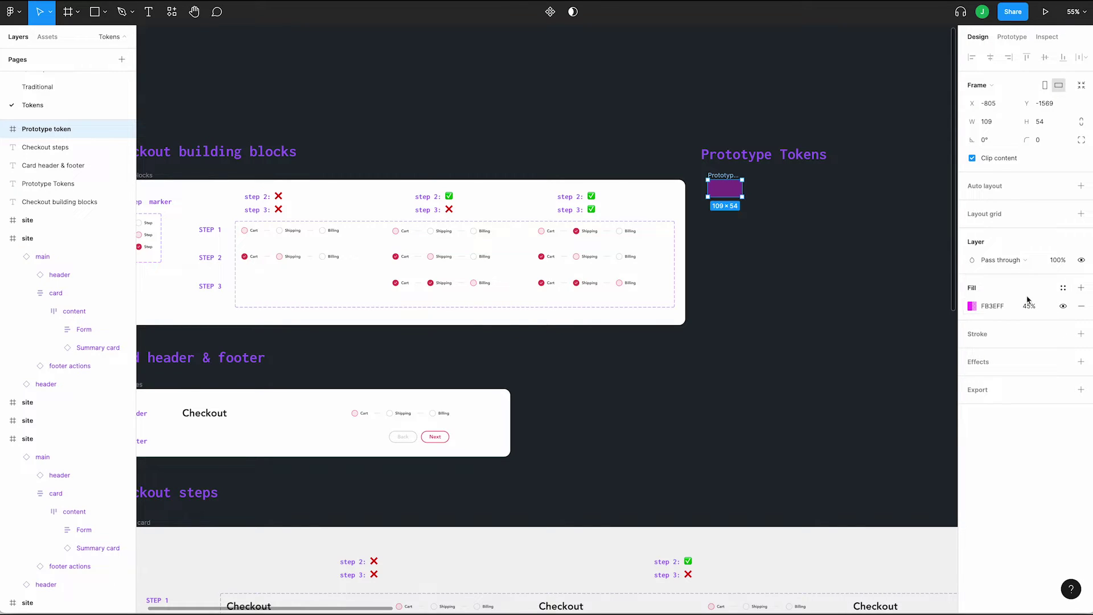
# Save that fill as a new colour style named Prototype/filled.
pyautogui.click(1062, 288)
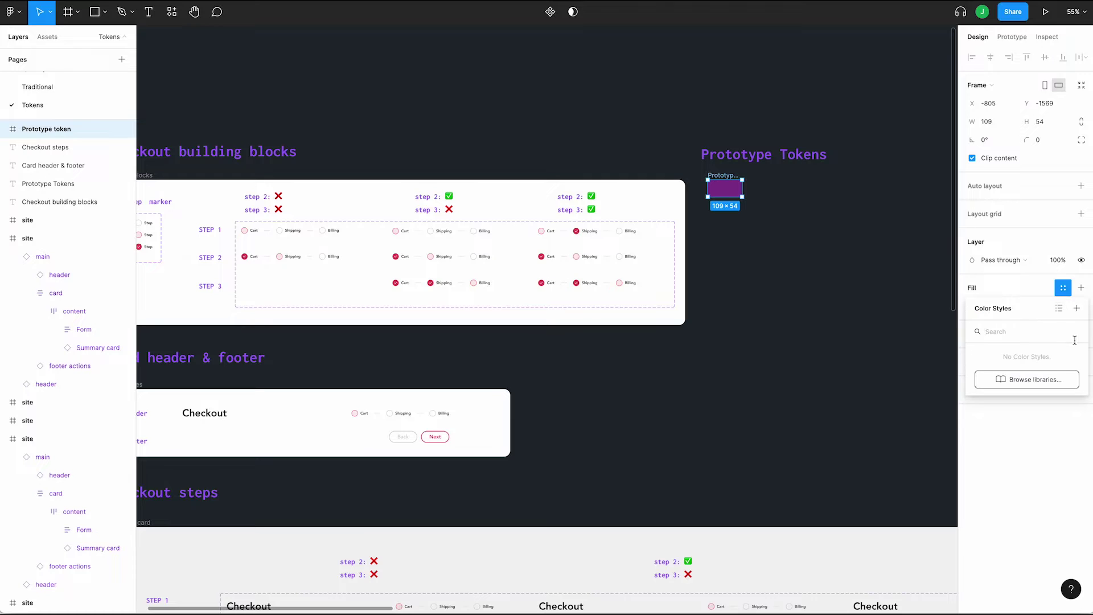
pyautogui.click(1076, 308)
pyautogui.write('Prototype / filled')
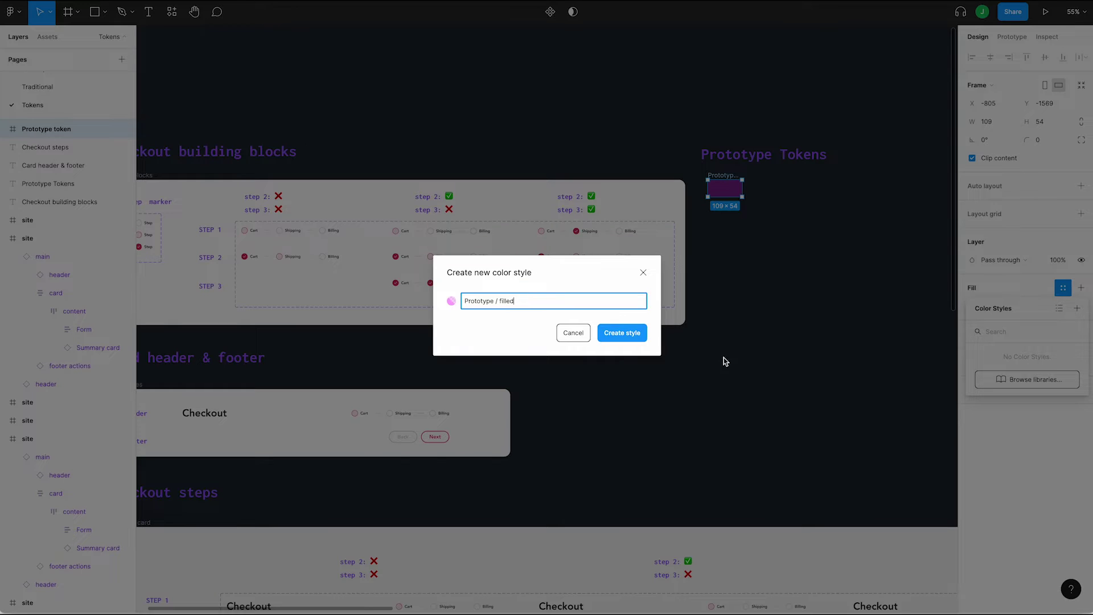
pyautogui.click(626, 336)
# Detach the style, set fill opacity to 0%, and save it as the Prototype/empty colour style.
pyautogui.click(1062, 289)
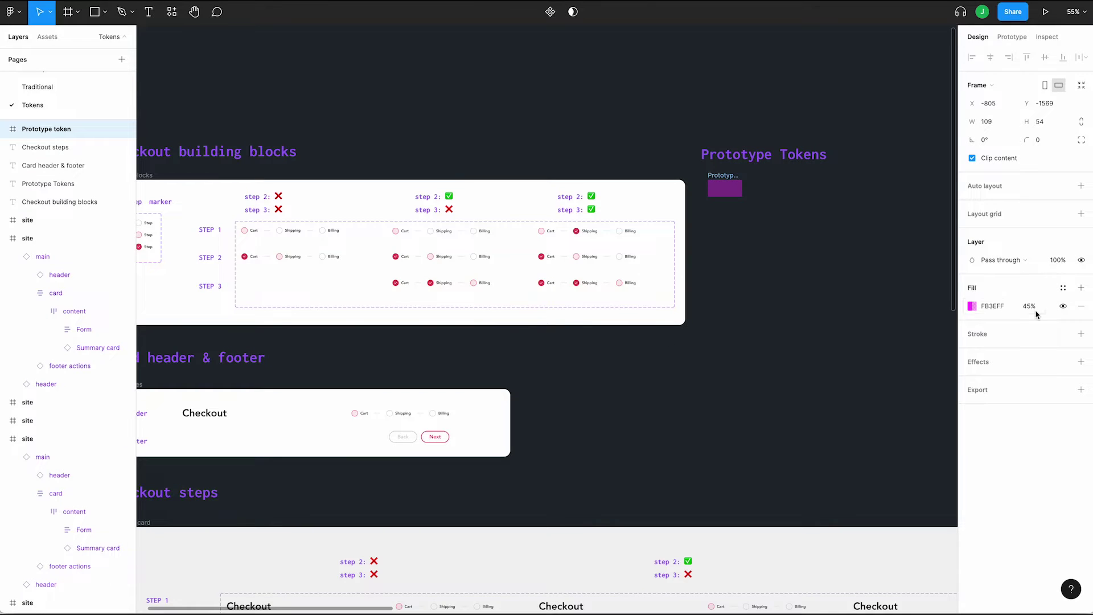
pyautogui.click(1031, 307)
pyautogui.write('0')
pyautogui.press('Return')
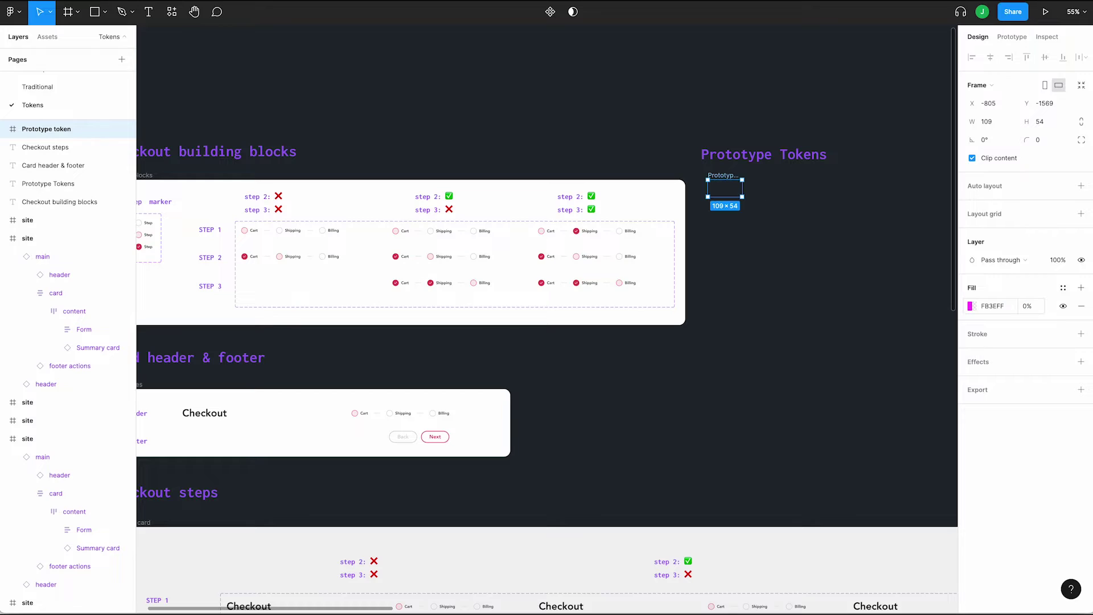
pyautogui.click(1062, 287)
pyautogui.click(1074, 309)
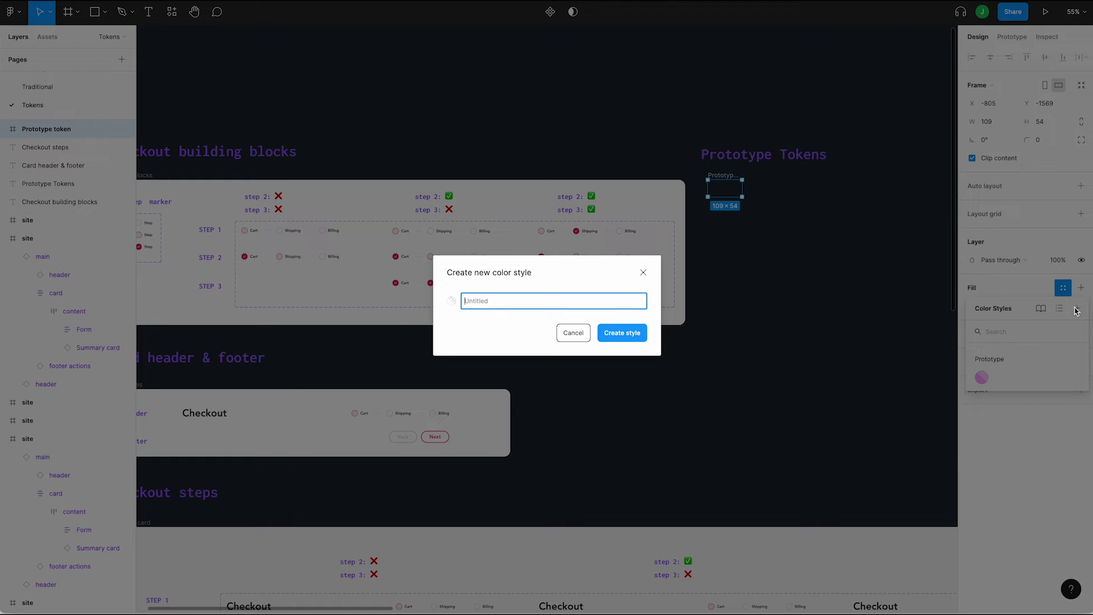
pyautogui.write('P')
pyautogui.press('Return')
# Reapply the Prototype/filled style to the frame and convert it into a component.
pyautogui.click(999, 296)
pyautogui.click(979, 376)
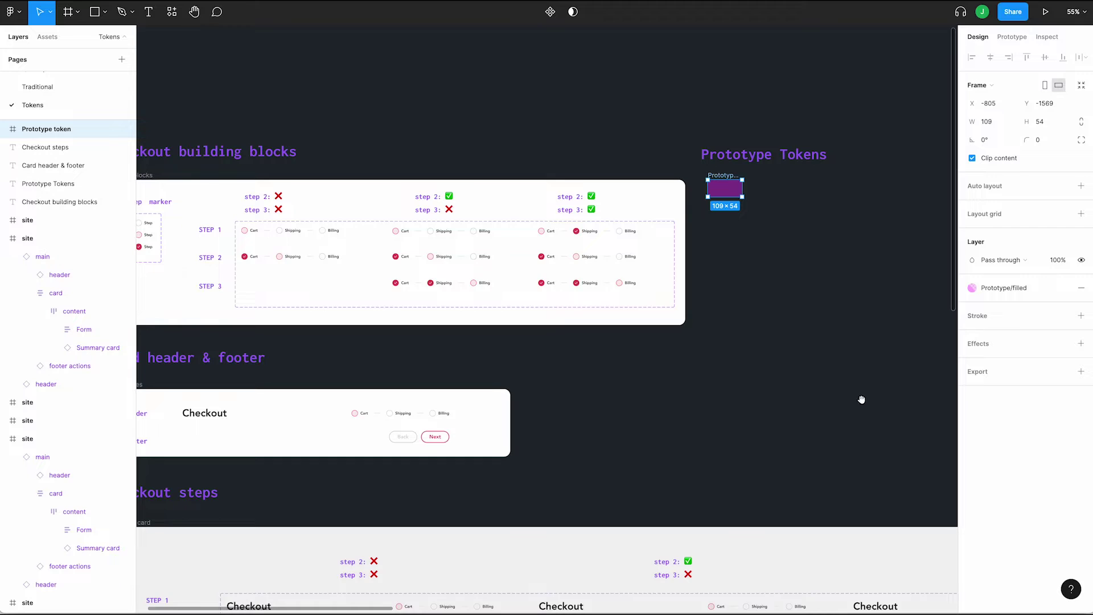
pyautogui.moveTo(861, 399); pyautogui.dragTo(803, 398)
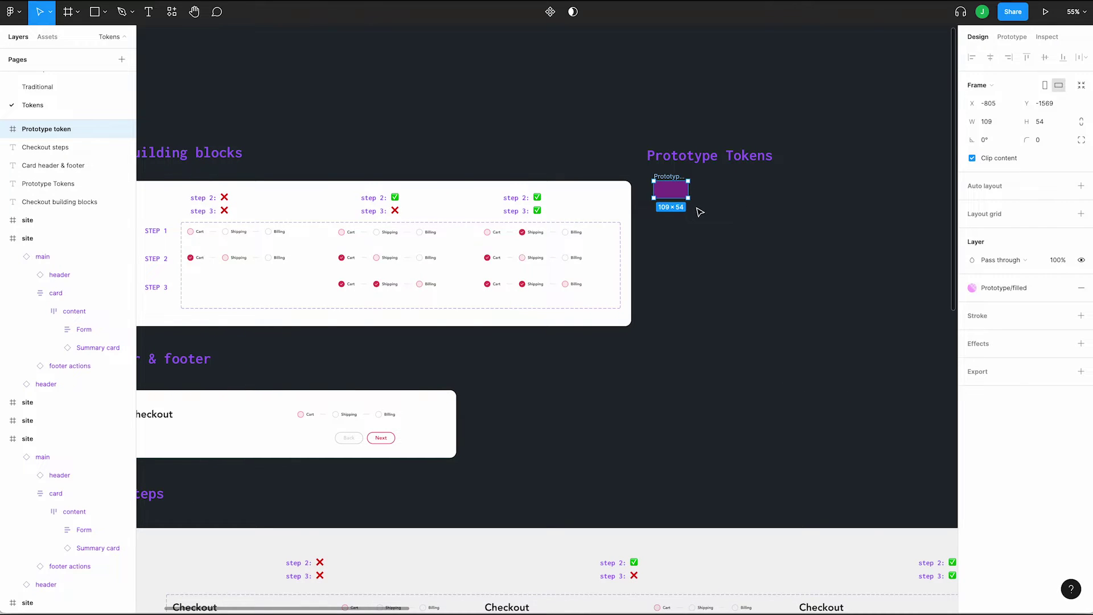
pyautogui.press('alt+super+k')
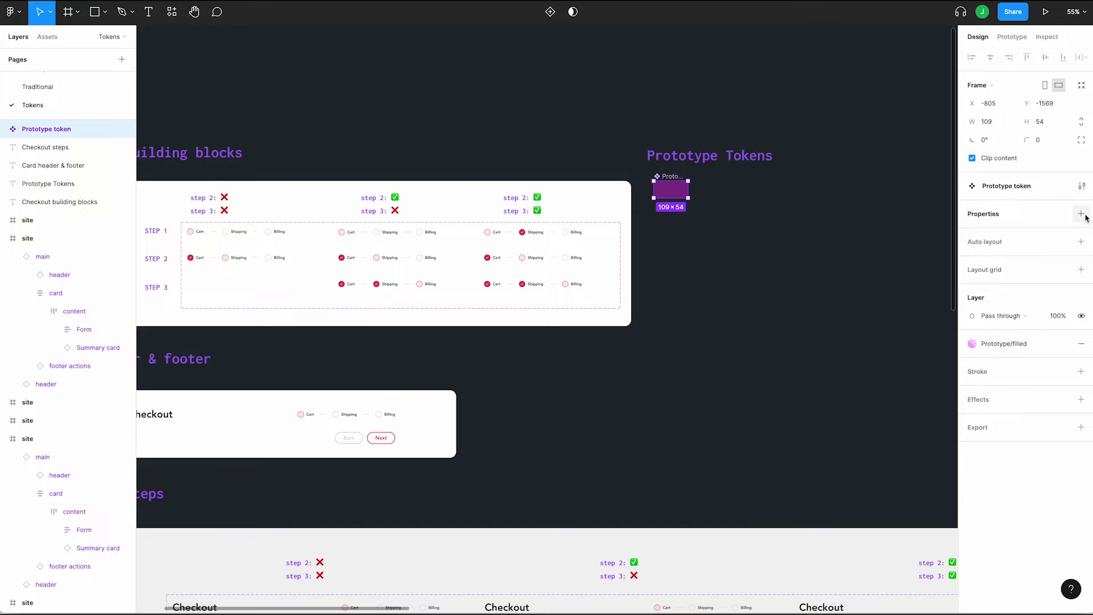
# Turn the token into a variant set with a property named step, valued step 1.
pyautogui.click(1081, 215)
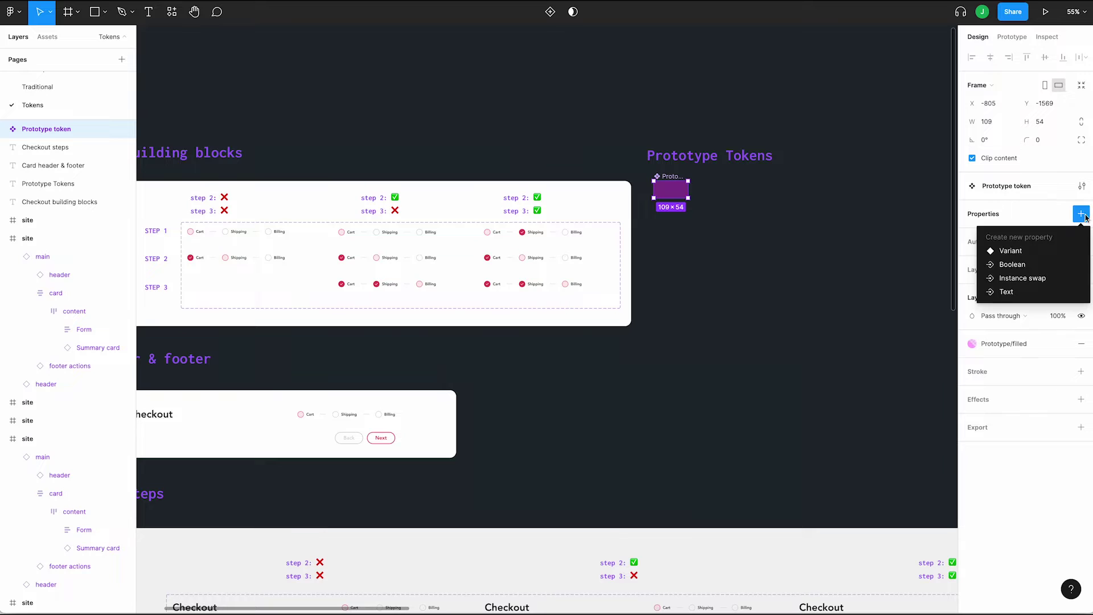
pyautogui.click(1029, 250)
pyautogui.doubleClick(997, 214)
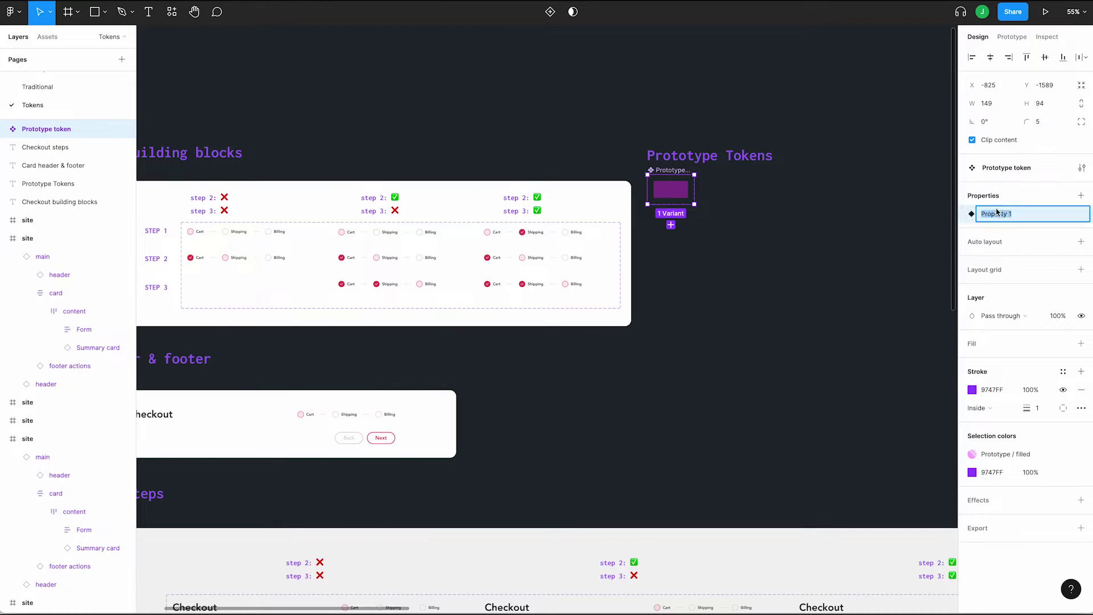
pyautogui.write('step')
pyautogui.press('Return')
pyautogui.click(1063, 213)
pyautogui.doubleClick(829, 291)
pyautogui.write('step 1')
pyautogui.press('Return')
pyautogui.click(713, 308)
pyautogui.click(681, 195)
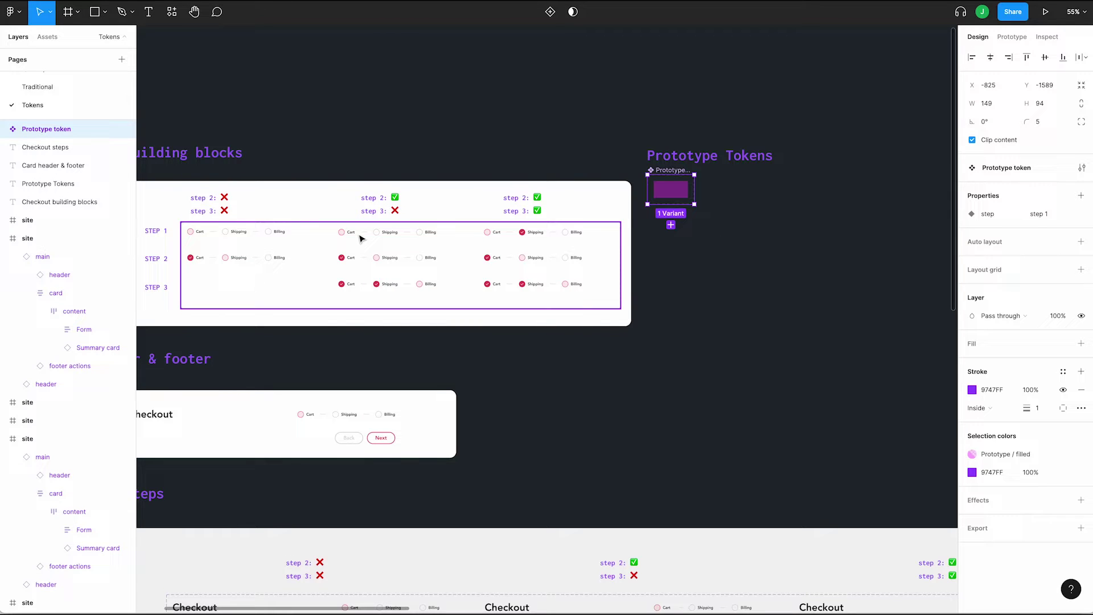
# Add a step 2 ✅ variant property with default value false.
pyautogui.click(1080, 195)
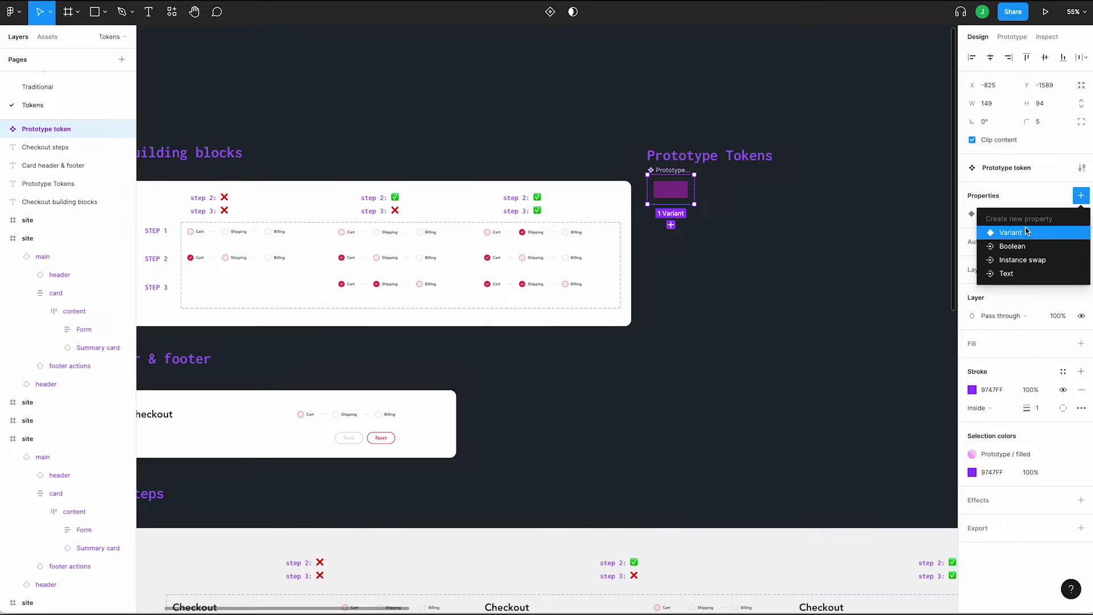
pyautogui.click(1027, 230)
pyautogui.write('step 2 ✅')
pyautogui.click(569, 272)
pyautogui.write('false')
pyautogui.click(582, 301)
# Add a step 3 ✅ variant property with default value false.
pyautogui.click(1080, 195)
pyautogui.click(1010, 233)
pyautogui.write('step 3 ✅')
pyautogui.click(581, 270)
pyautogui.write('fa')
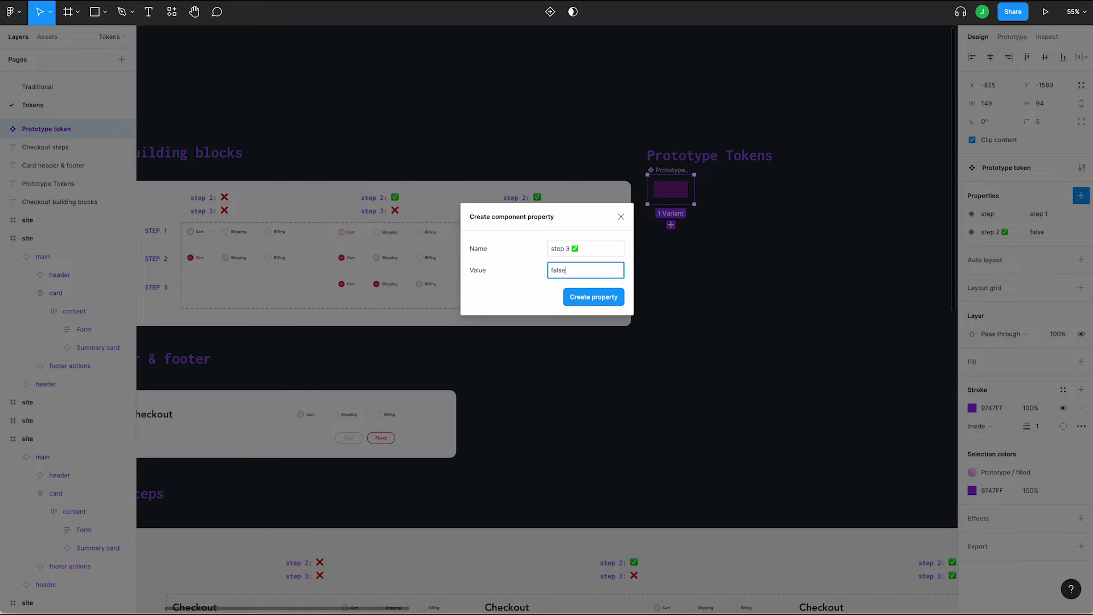
pyautogui.click(573, 303)
# Enlarge the variant set and duplicate the token into a row of three, then a second row.
pyautogui.hscroll(1, 706, 340)
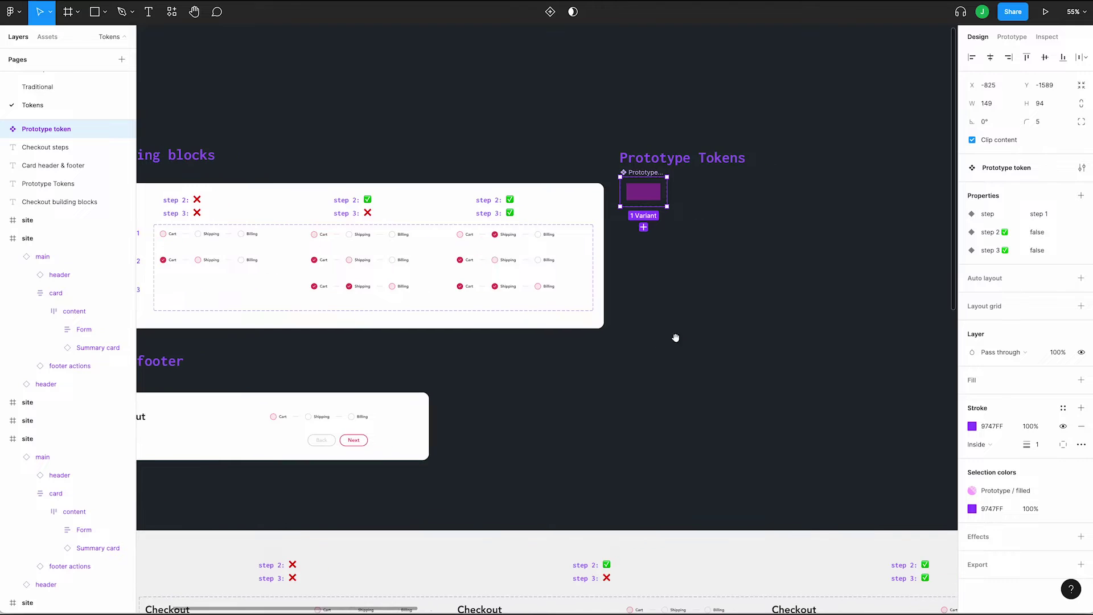
pyautogui.moveTo(664, 191); pyautogui.dragTo(828, 191)
pyautogui.moveTo(755, 206); pyautogui.dragTo(753, 293)
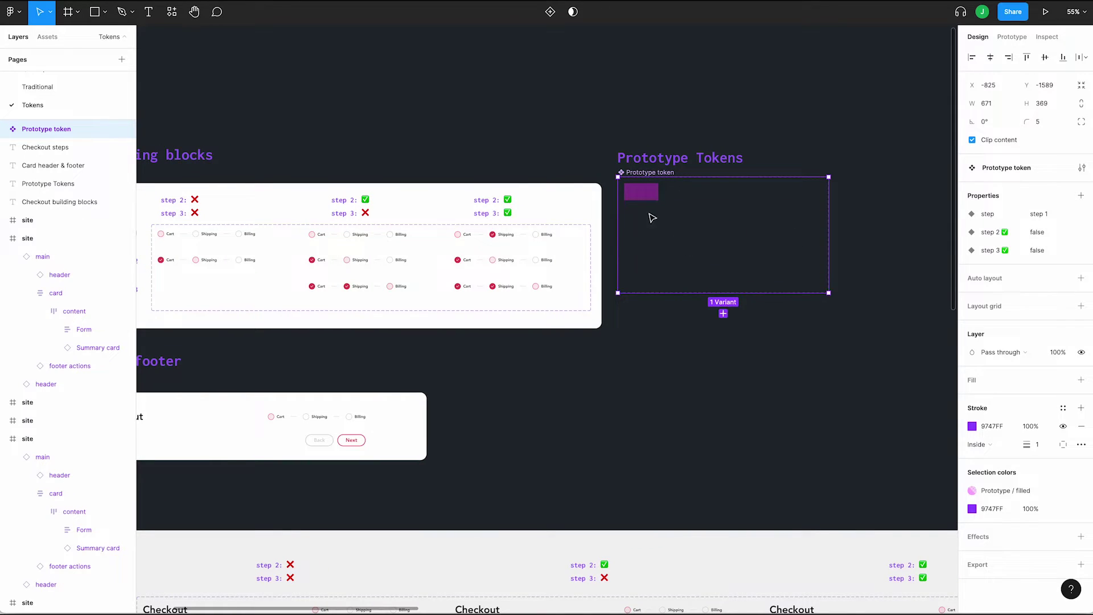
pyautogui.click(638, 196)
pyautogui.moveTo(638, 197); pyautogui.dragTo(735, 200)
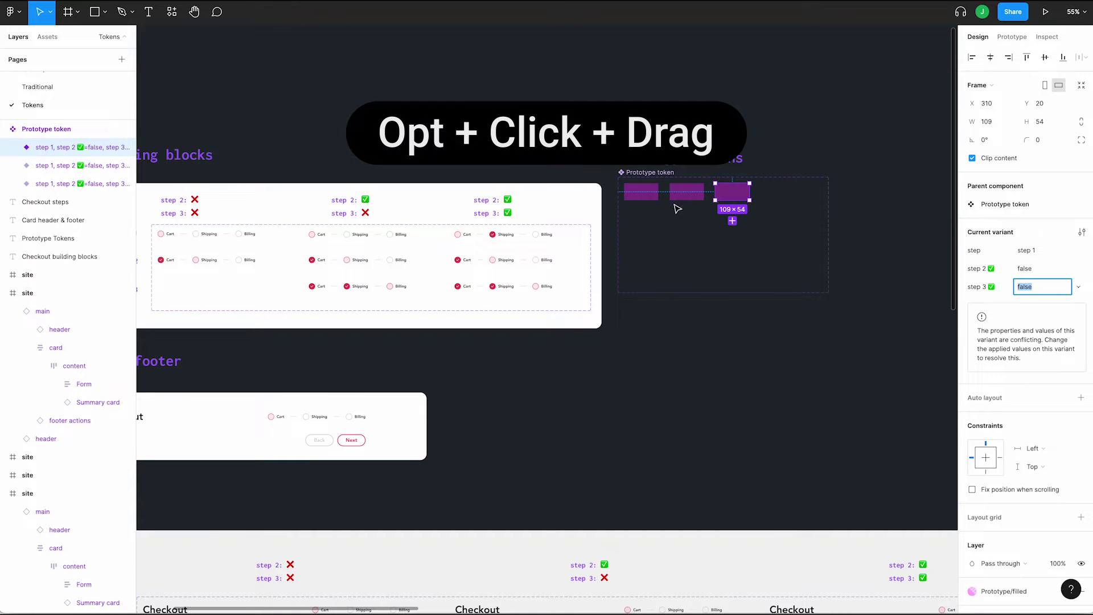
pyautogui.click(654, 192)
pyautogui.keyDown('shift'); pyautogui.click(686, 192); pyautogui.keyUp('shift')
pyautogui.keyDown('shift'); pyautogui.click(733, 192); pyautogui.keyUp('shift')
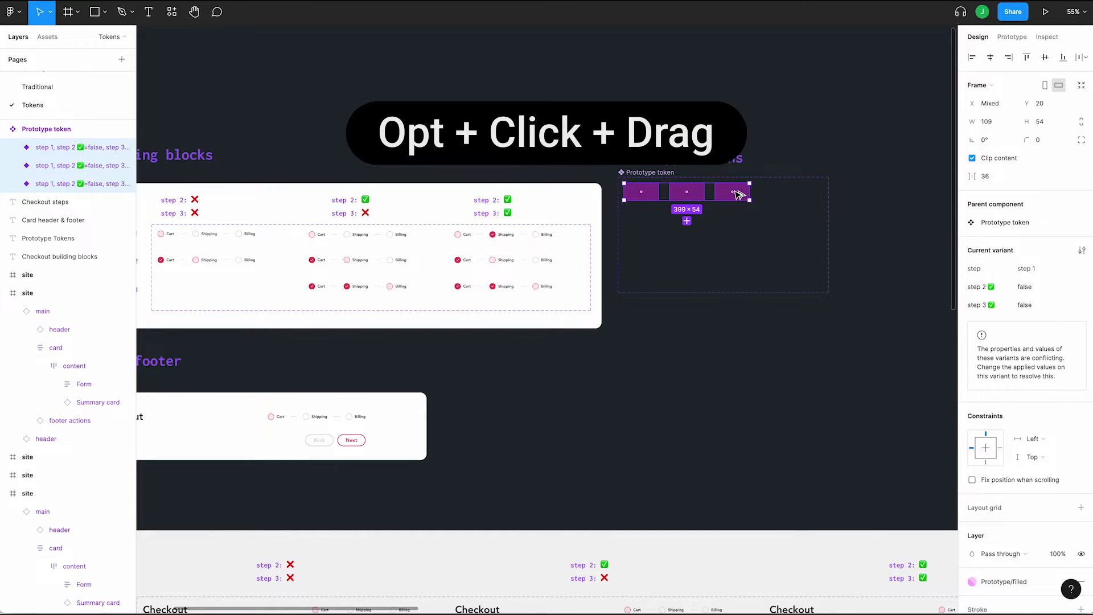
pyautogui.moveTo(738, 193); pyautogui.dragTo(739, 222)
# Set the second row to step 2 and duplicate two tiles into a third row set to step 3.
pyautogui.click(1038, 268)
pyautogui.click(1034, 268)
pyautogui.press('Return')
pyautogui.keyDown('shift'); pyautogui.click(642, 221); pyautogui.keyUp('shift')
pyautogui.moveTo(729, 221); pyautogui.dragTo(726, 250)
pyautogui.click(1039, 304)
pyautogui.click(1041, 268)
pyautogui.click(1052, 268)
pyautogui.write('3')
pyautogui.press('Return')
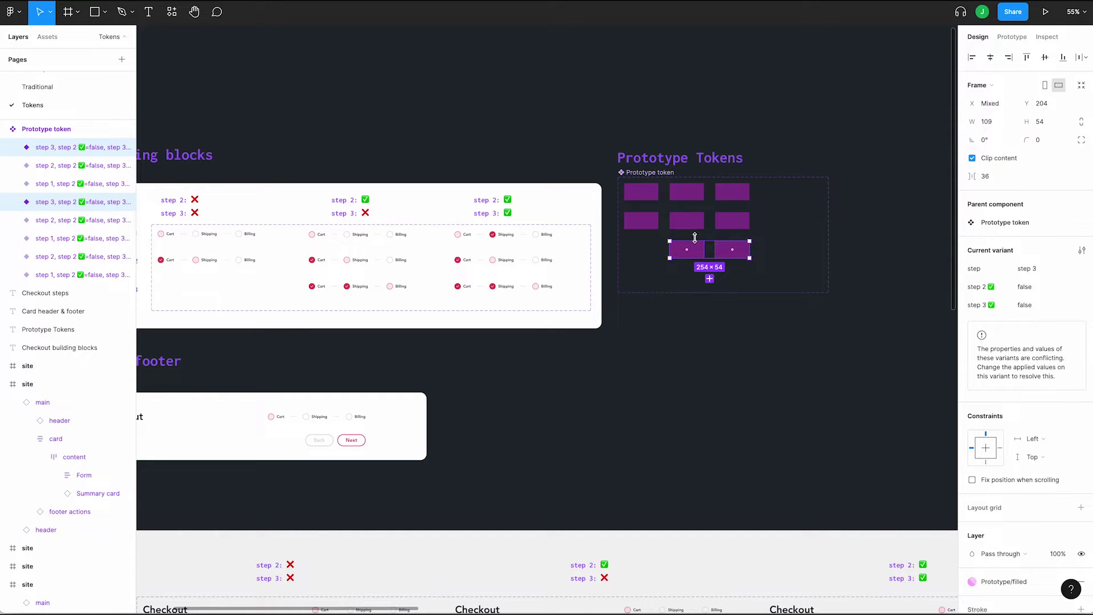
# Set step 2 ✅ to true for the middle column and step 3 ✅ to true for the right column.
pyautogui.moveTo(696, 180); pyautogui.dragTo(687, 250)
pyautogui.click(1058, 288)
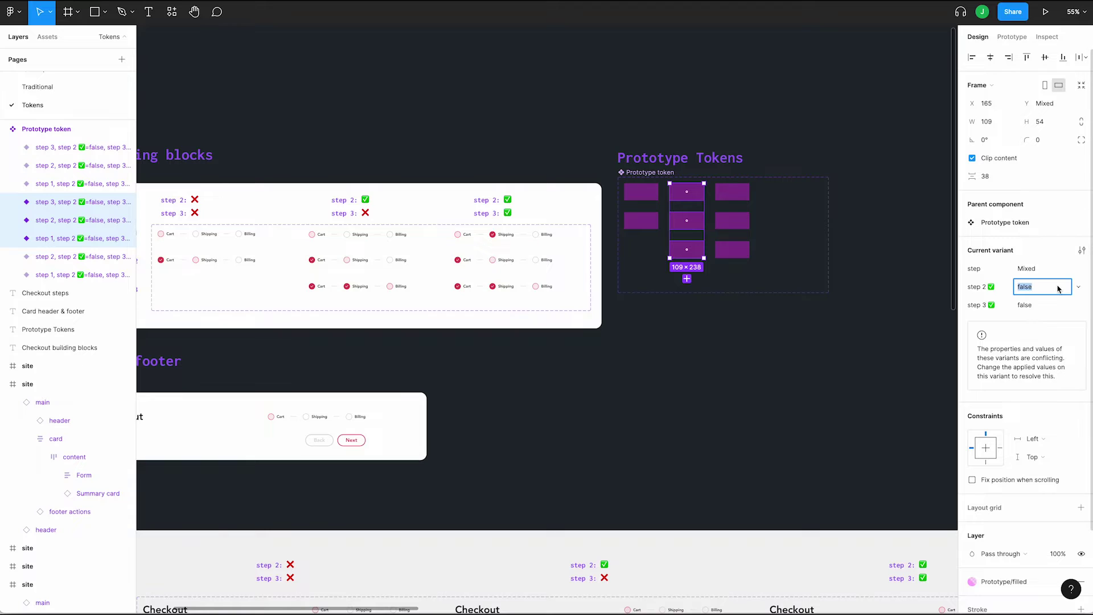
pyautogui.write('true')
pyautogui.press('Return')
pyautogui.click(1045, 308)
pyautogui.write('t')
pyautogui.press('Return')
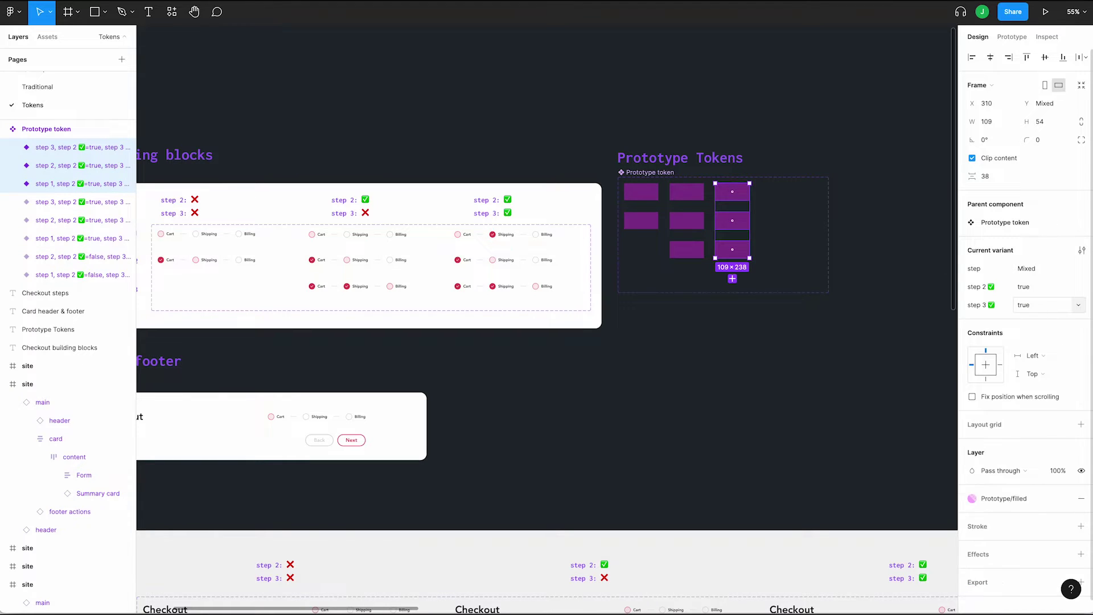
pyautogui.click(809, 345)
pyautogui.scroll(-6, 528, 229)
pyautogui.moveTo(530, 230); pyautogui.dragTo(323, 195)
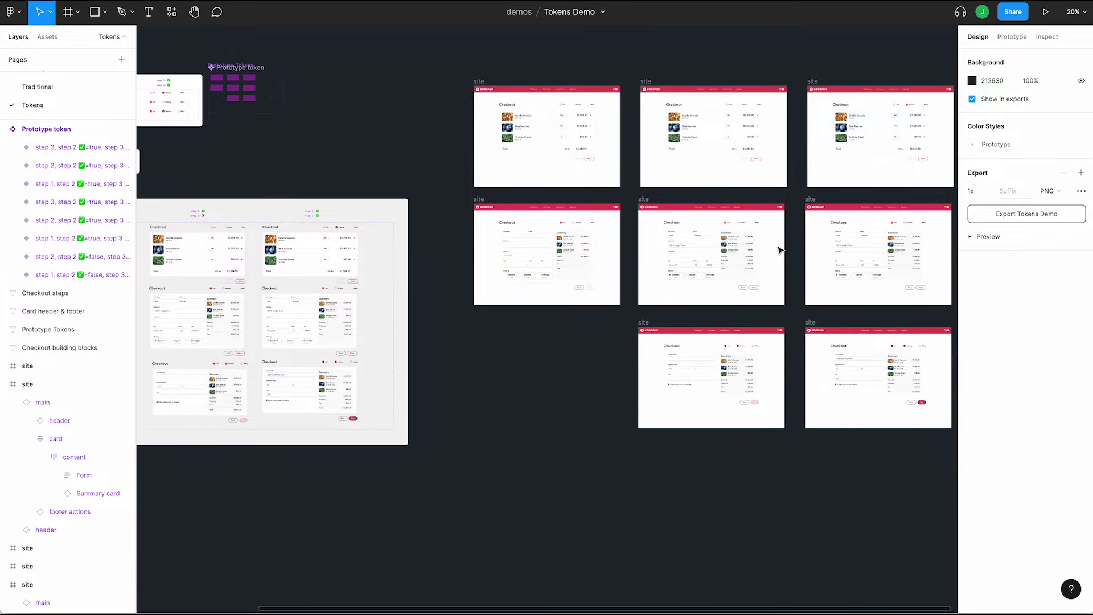
# Link the first token variants to the first, lower-left and second site checkout frames.
pyautogui.hscroll(-3, 387, 123)
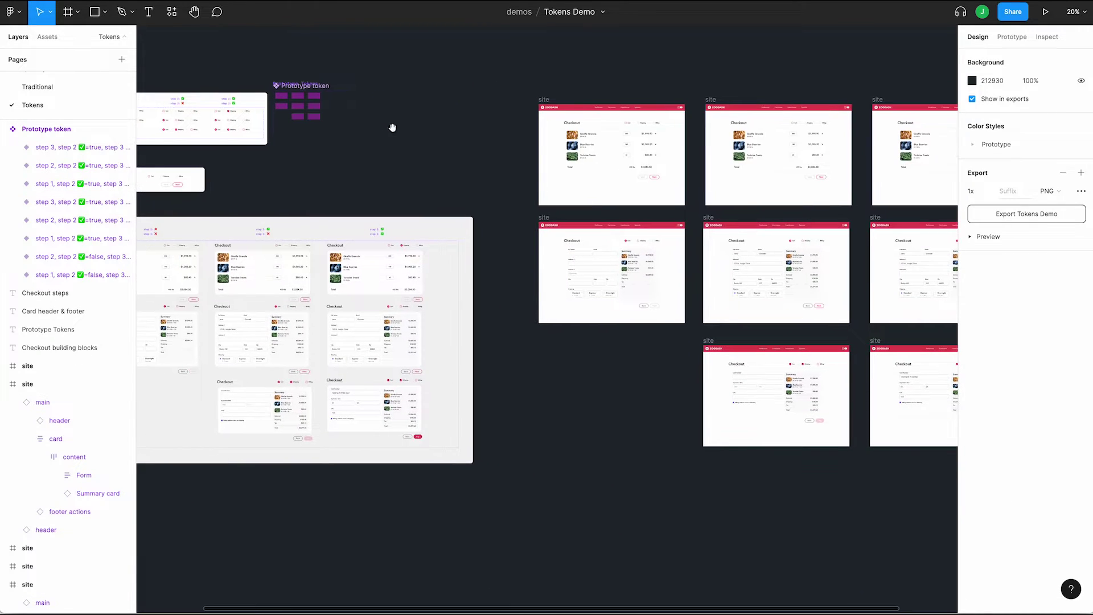
pyautogui.click(281, 96)
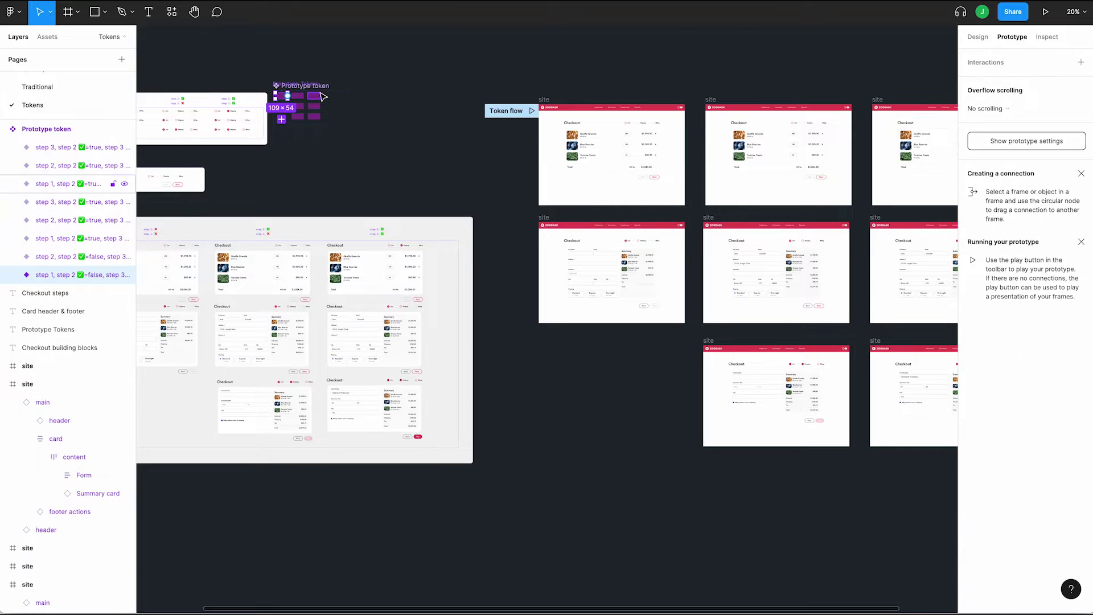
pyautogui.moveTo(287, 96); pyautogui.dragTo(637, 124)
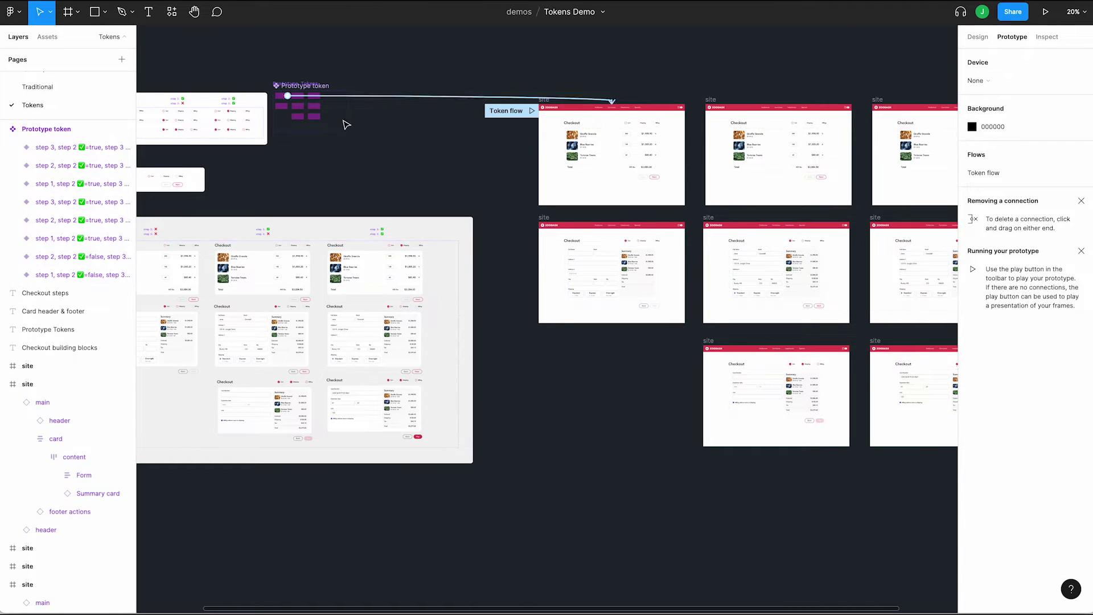
pyautogui.click(287, 107)
pyautogui.moveTo(289, 107); pyautogui.dragTo(662, 275)
pyautogui.click(402, 193)
pyautogui.click(302, 97)
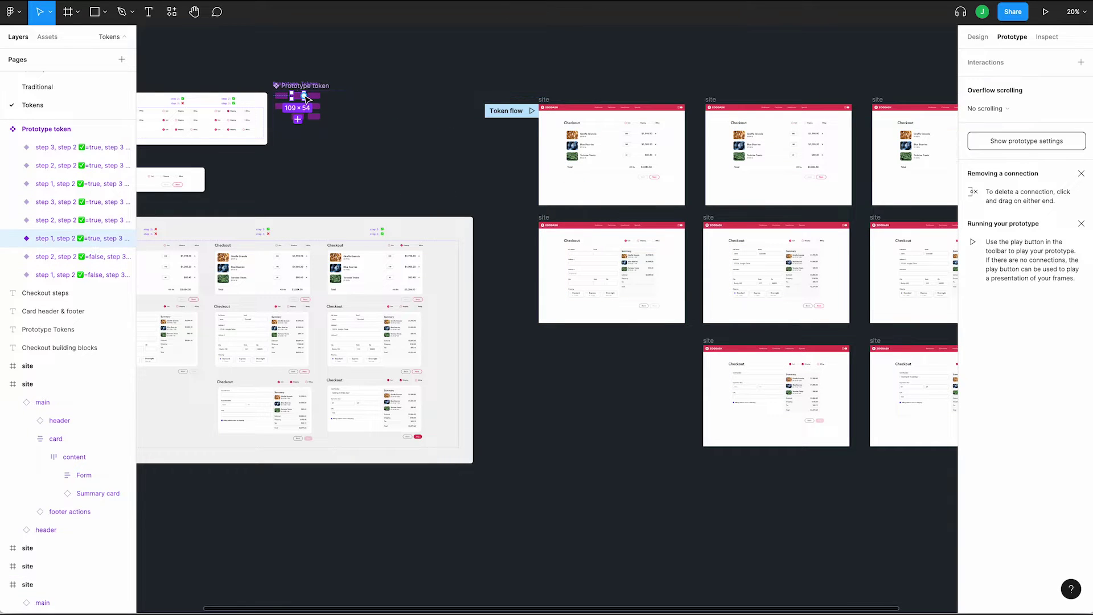
pyautogui.moveTo(304, 96); pyautogui.dragTo(742, 139)
pyautogui.click(453, 151)
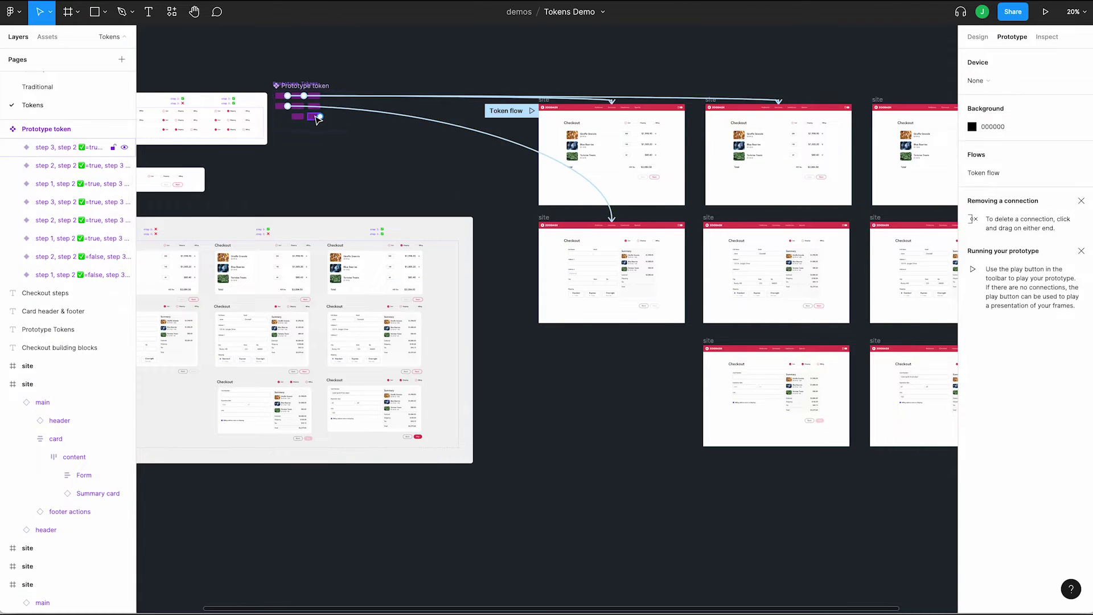
# Link a step 2 token to the middle site frame and the bottom step 3 token to the bottom-right frame.
pyautogui.click(305, 109)
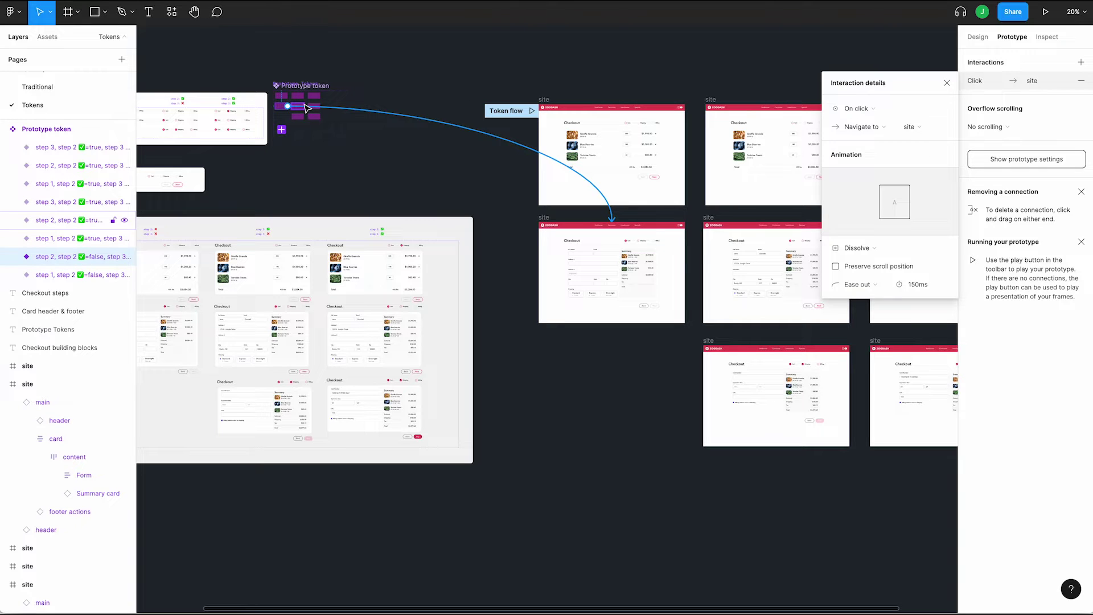
pyautogui.click(298, 106)
pyautogui.moveTo(303, 106); pyautogui.dragTo(735, 224)
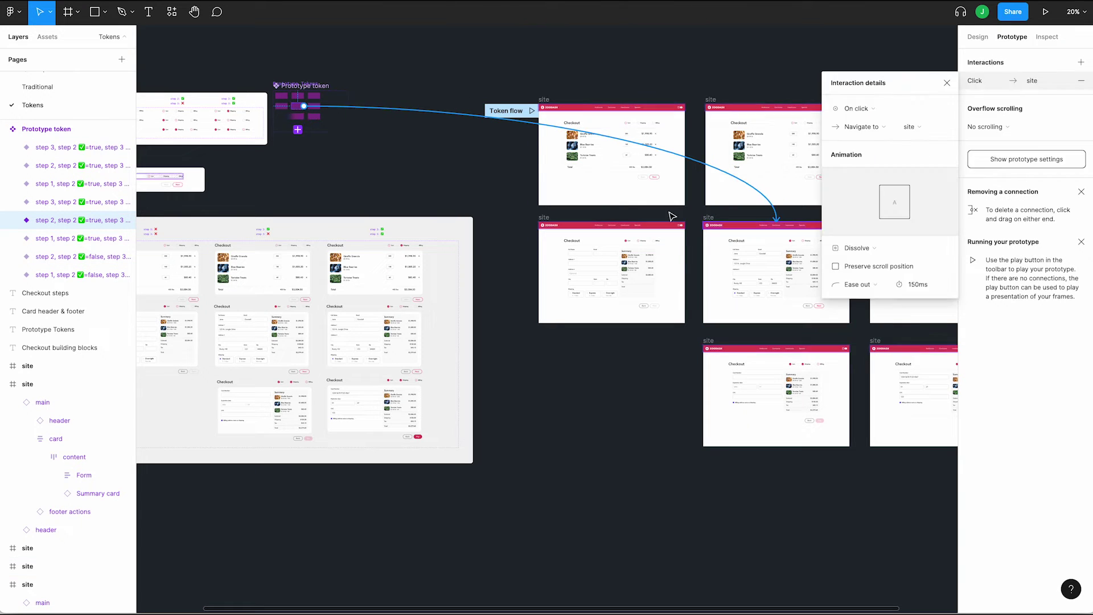
pyautogui.click(353, 139)
pyautogui.click(305, 117)
pyautogui.moveTo(306, 118); pyautogui.dragTo(804, 397)
pyautogui.click(646, 495)
pyautogui.keyDown('ctrl'); pyautogui.scroll(-3, 557, 490); pyautogui.keyUp('ctrl')
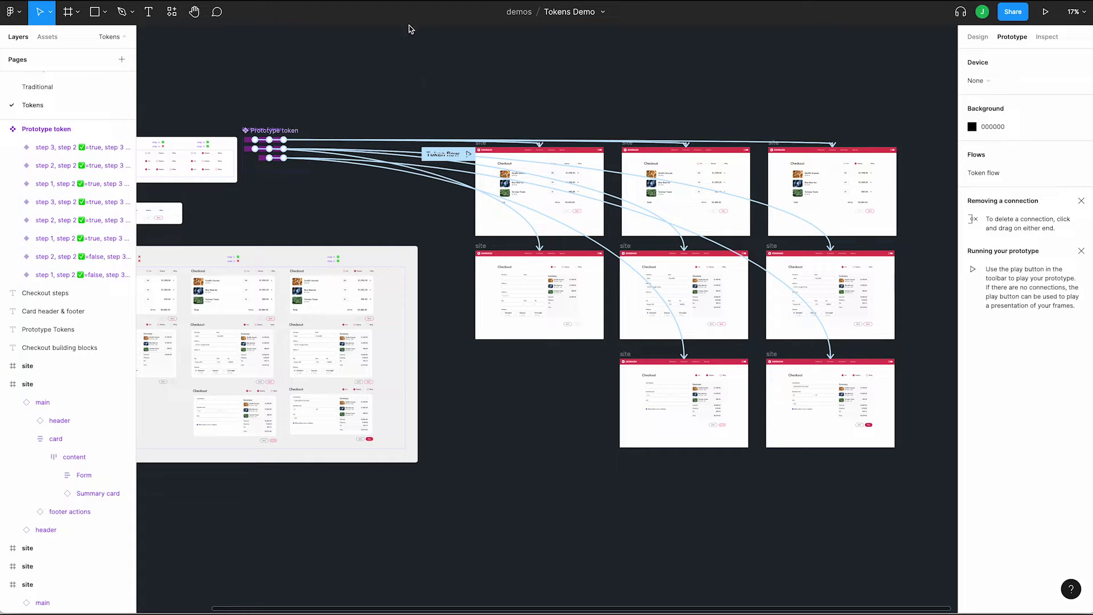
pyautogui.click(61, 86)
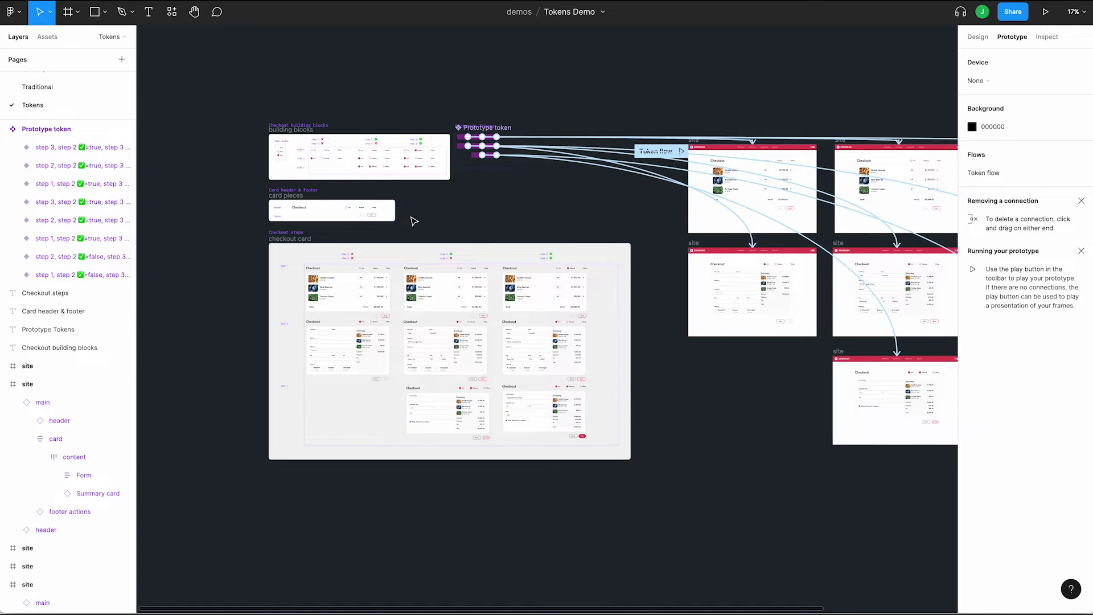
pyautogui.scroll(5, 378, 182)
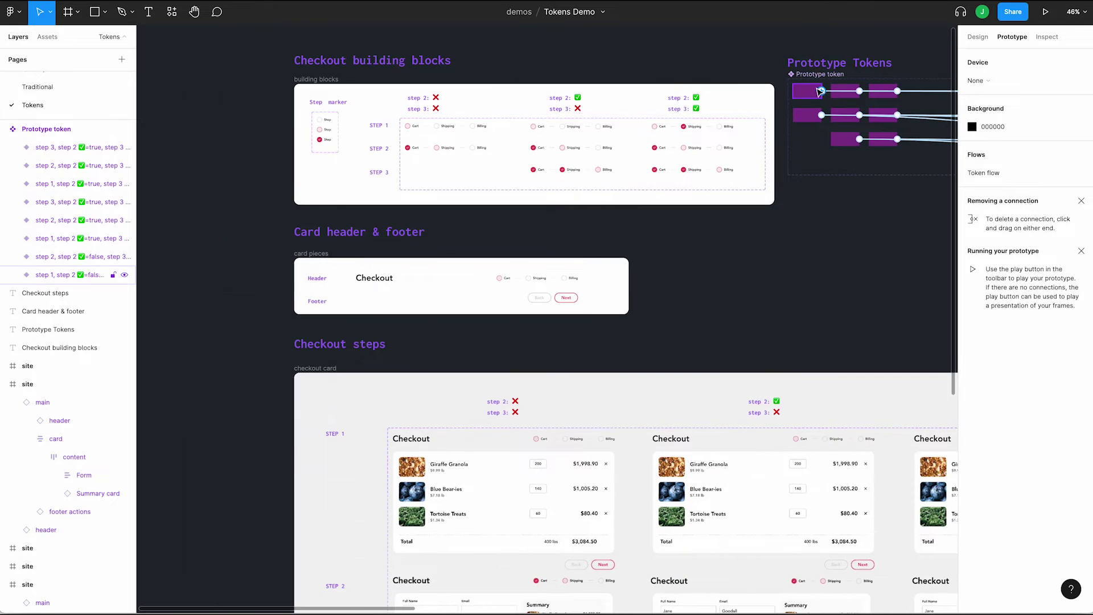
# Paste a Prototype token instance into the first Step of the Step marker set.
pyautogui.click(818, 92)
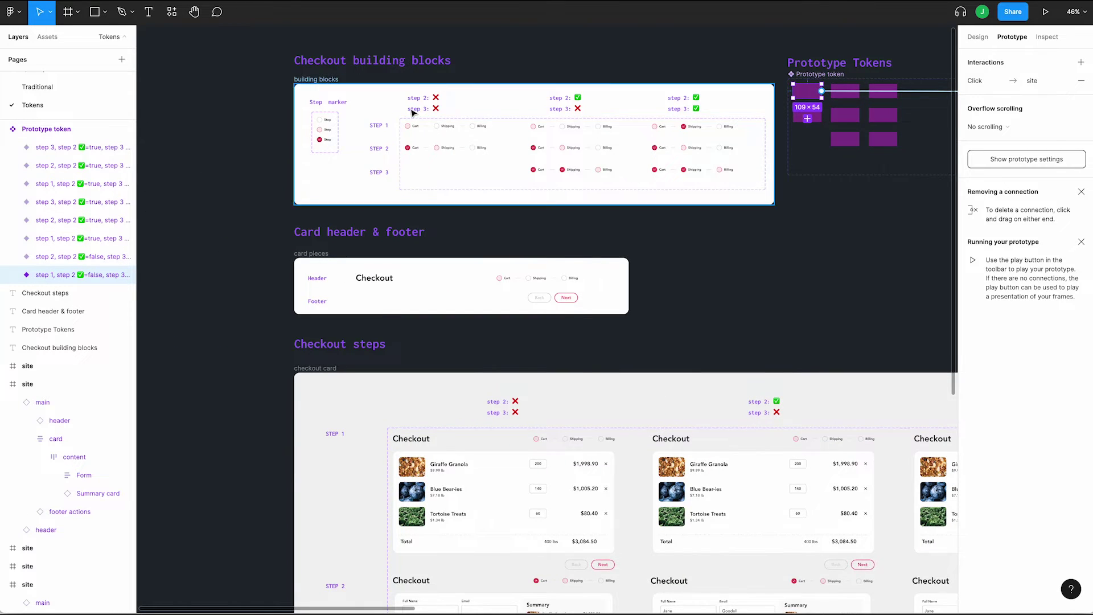
pyautogui.scroll(4, 416, 101)
pyautogui.click(238, 142)
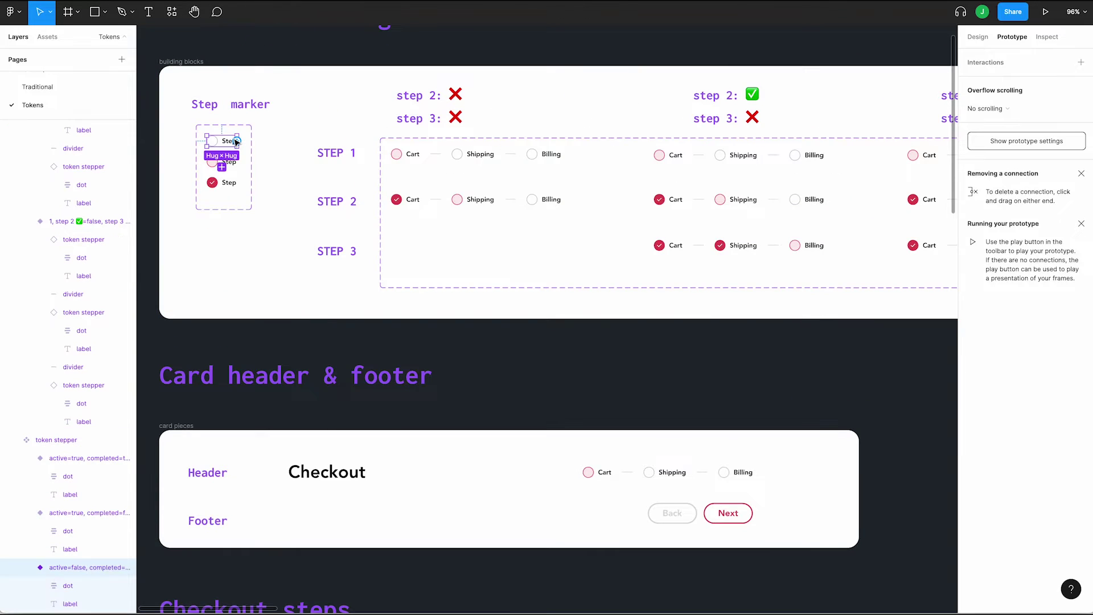
pyautogui.click(979, 37)
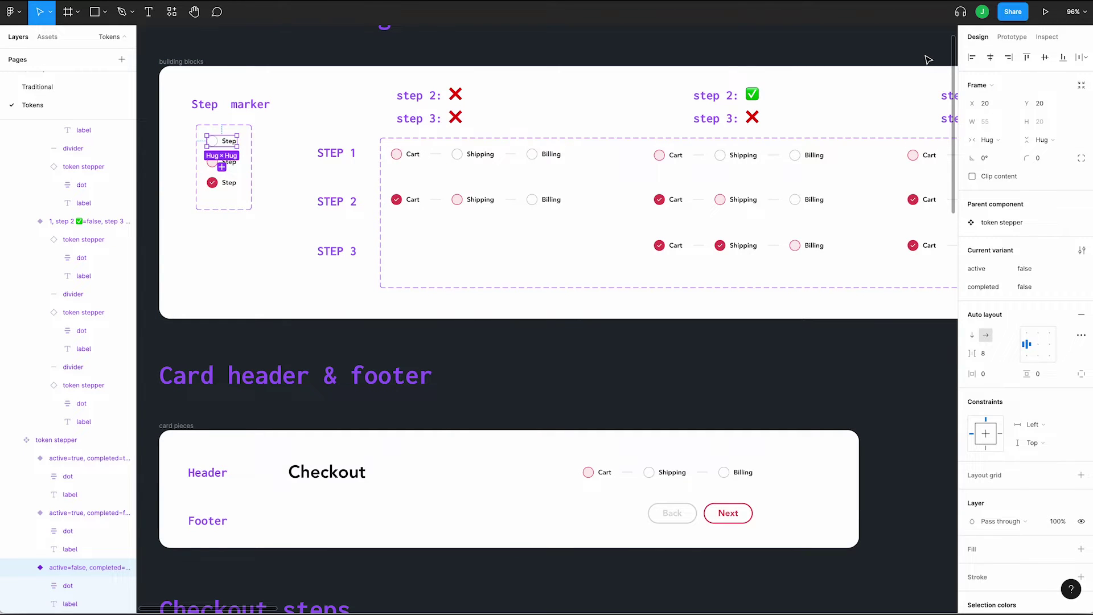
pyautogui.hotkey('ctrl', 'v')
# Size the pasted token to 55×20 with Left and right and Top and bottom constraints.
pyautogui.click(1081, 106)
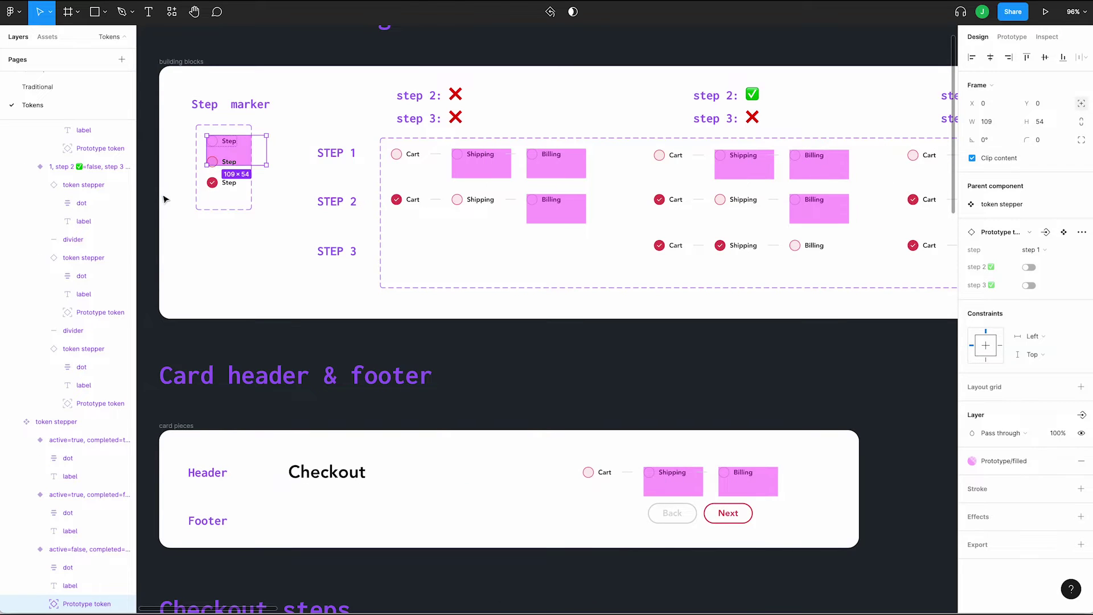
pyautogui.moveTo(231, 165); pyautogui.dragTo(231, 148)
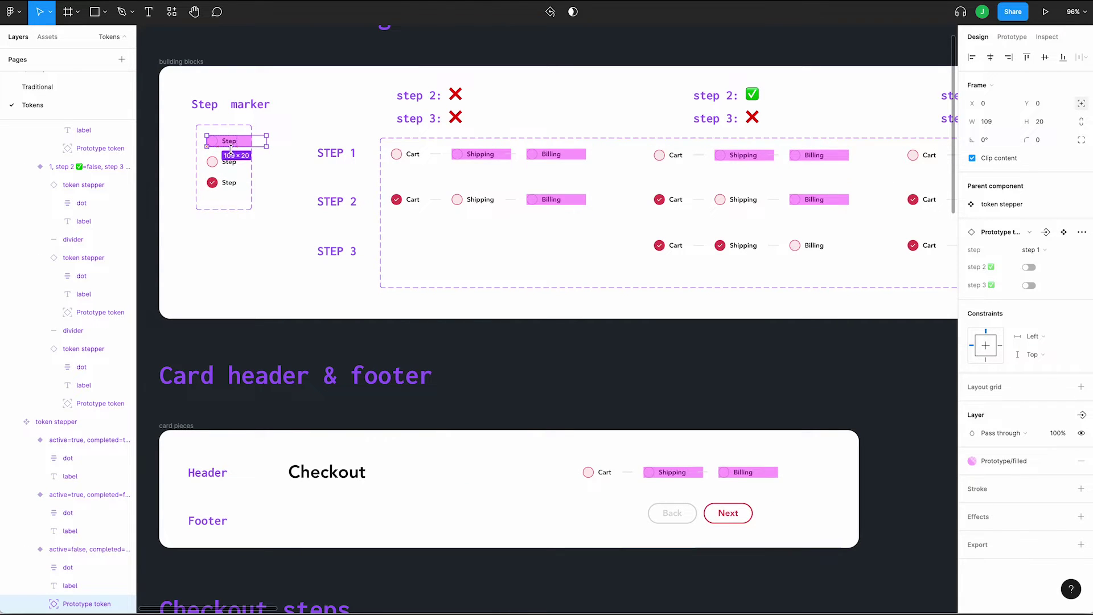
pyautogui.moveTo(267, 142); pyautogui.dragTo(240, 140)
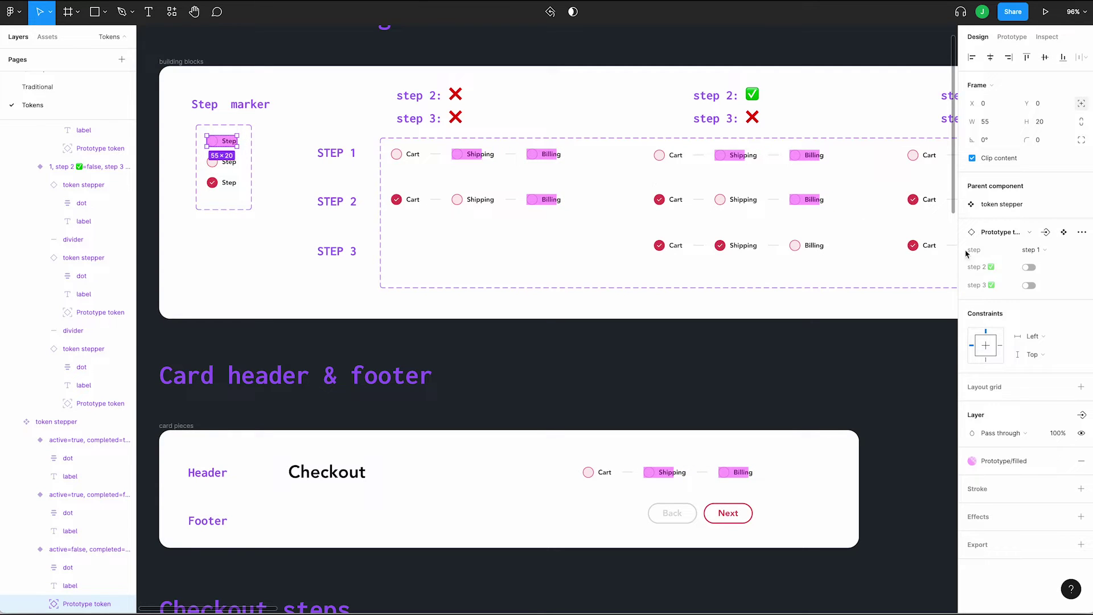
pyautogui.click(1038, 338)
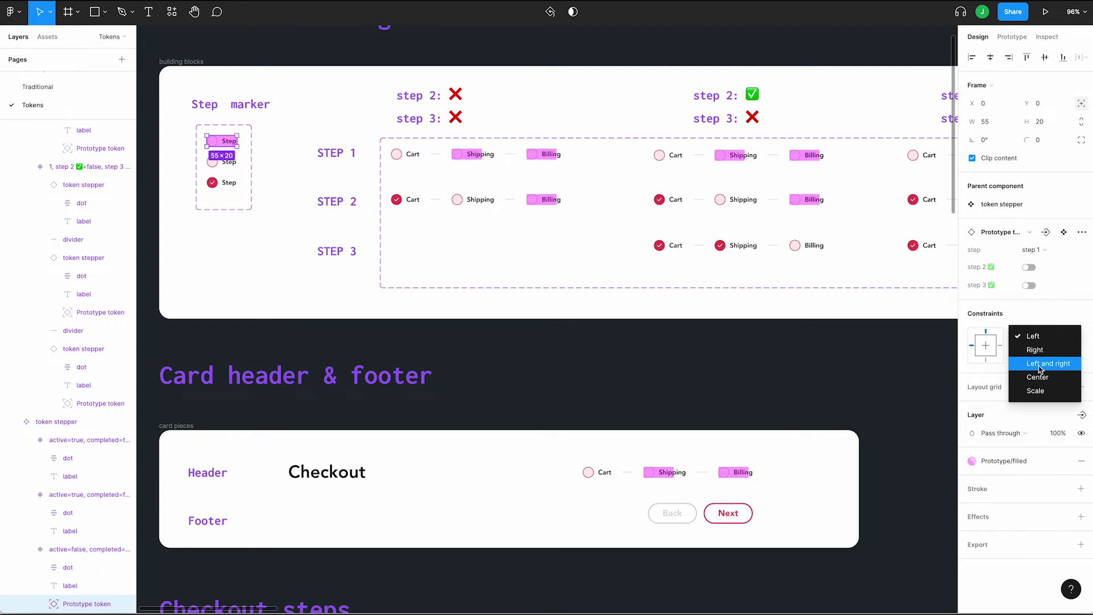
pyautogui.click(1039, 367)
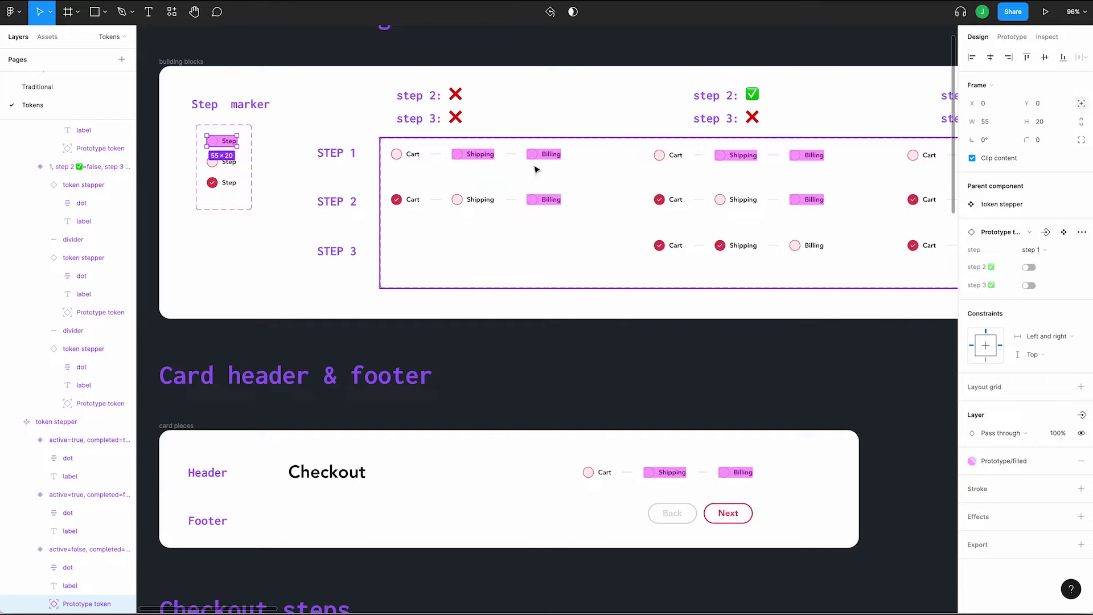
pyautogui.click(1031, 355)
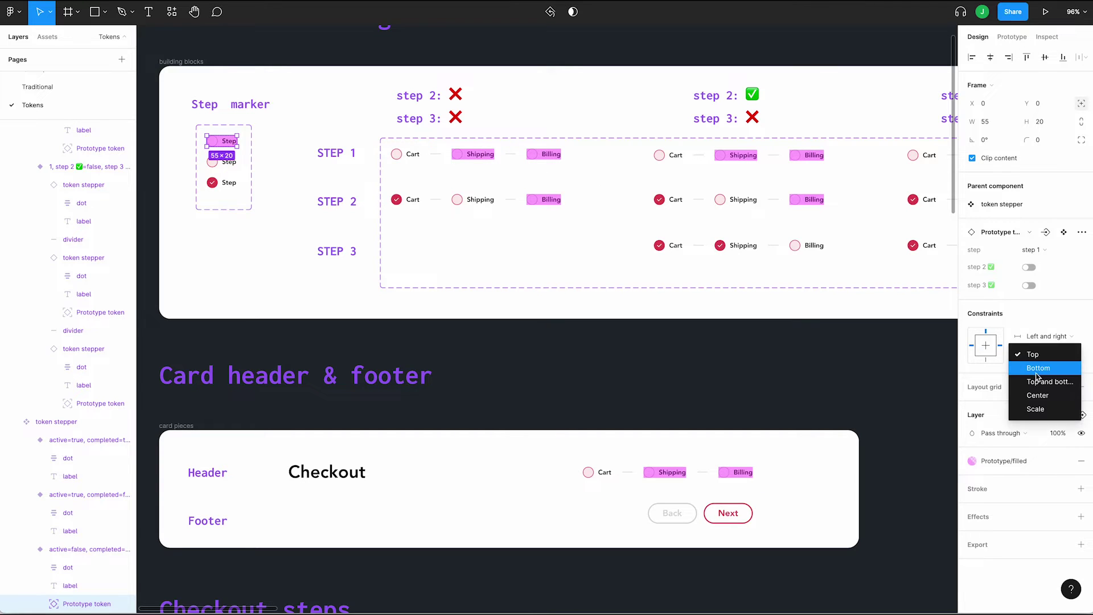
pyautogui.click(1040, 380)
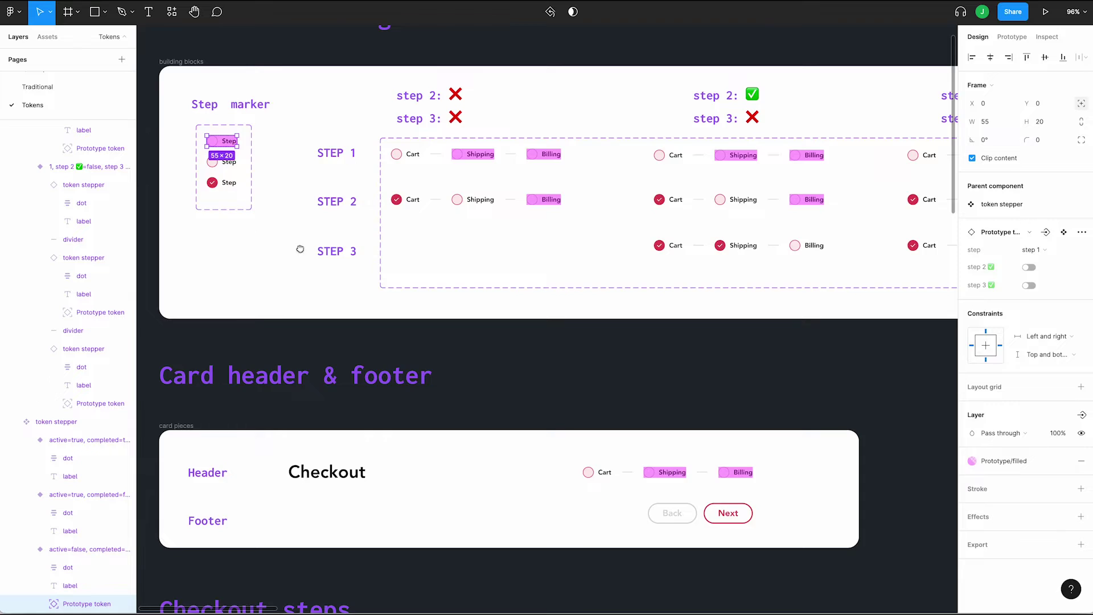
pyautogui.moveTo(300, 248); pyautogui.dragTo(408, 263)
pyautogui.click(402, 259)
# Copy the first step's Prototype token and paste it into the second and third step markers.
pyautogui.keyDown('super'); pyautogui.click(334, 159); pyautogui.keyUp('super')
pyautogui.press('super+c')
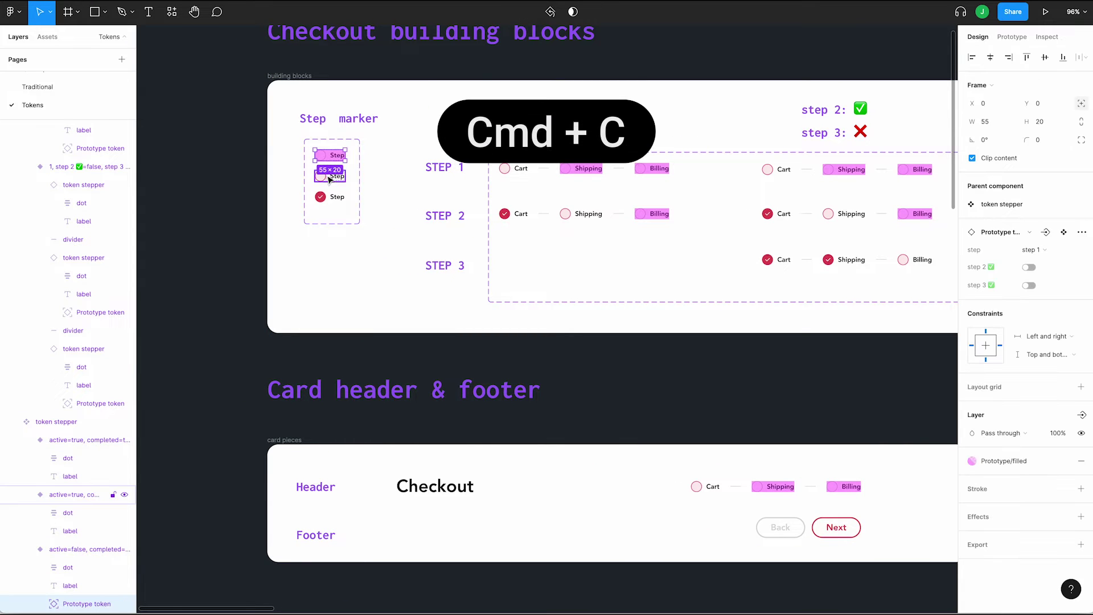
pyautogui.click(329, 178)
pyautogui.press('super+v')
pyautogui.press('super+z')
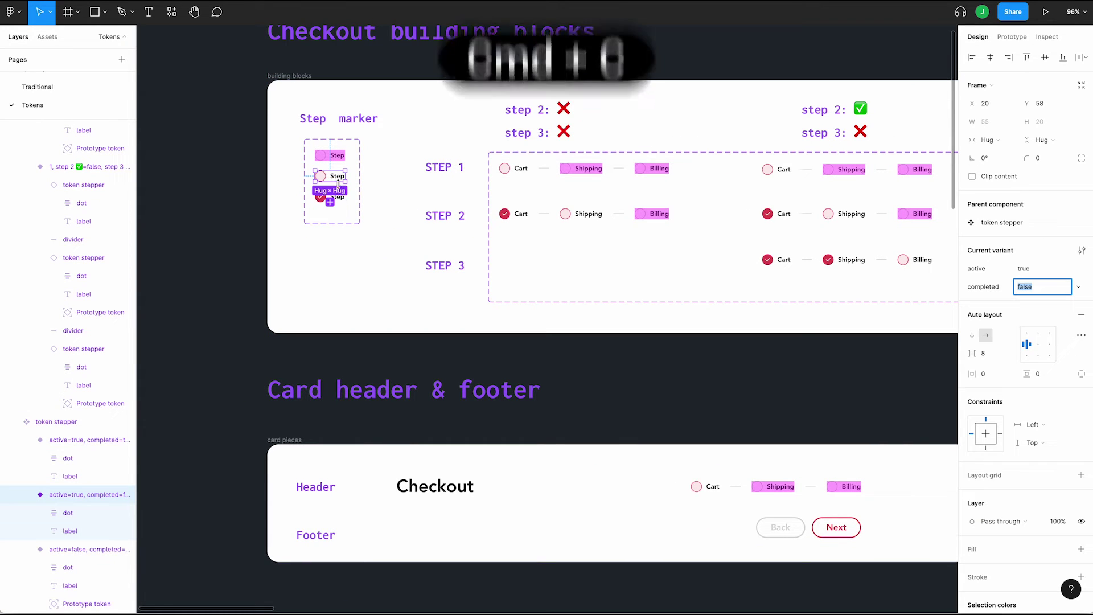
pyautogui.keyDown('shift'); pyautogui.click(340, 197); pyautogui.keyUp('shift')
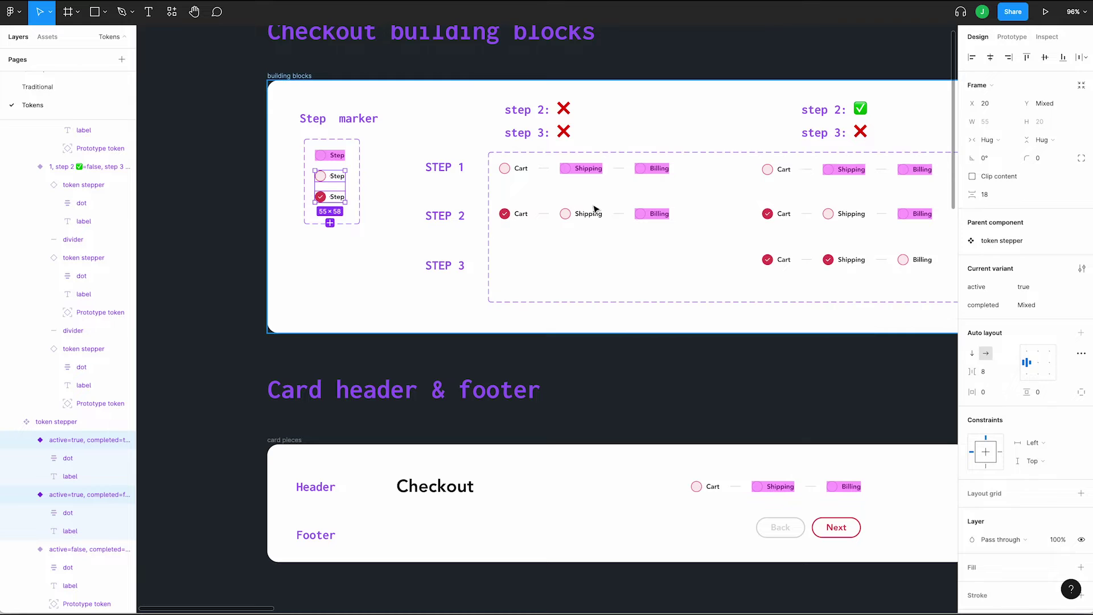
pyautogui.press('super+v')
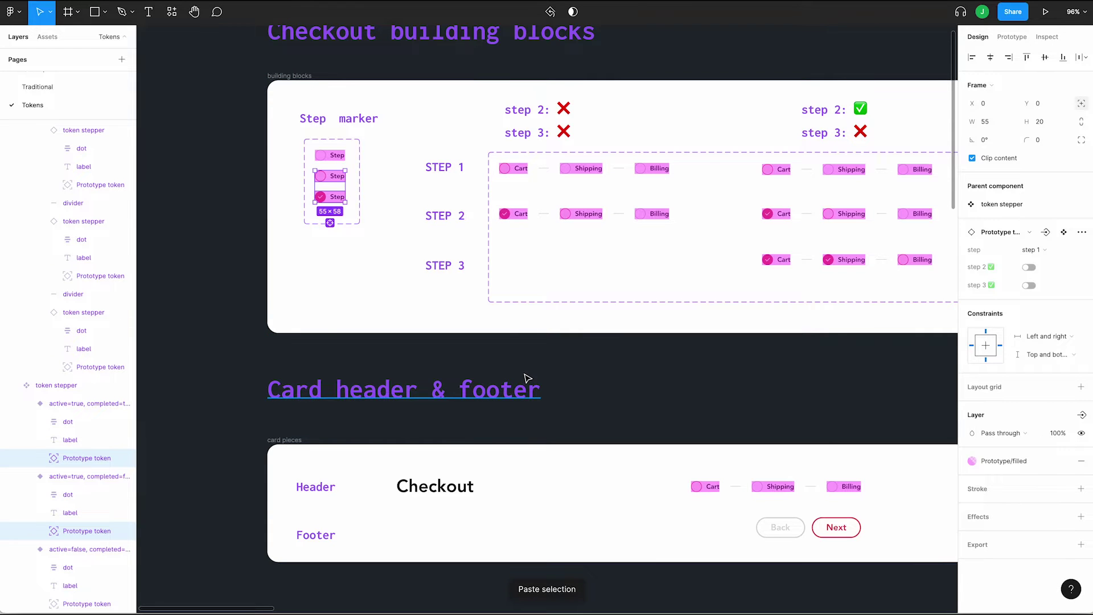
pyautogui.moveTo(543, 377); pyautogui.dragTo(395, 356)
pyautogui.scroll(-2, 549, 366)
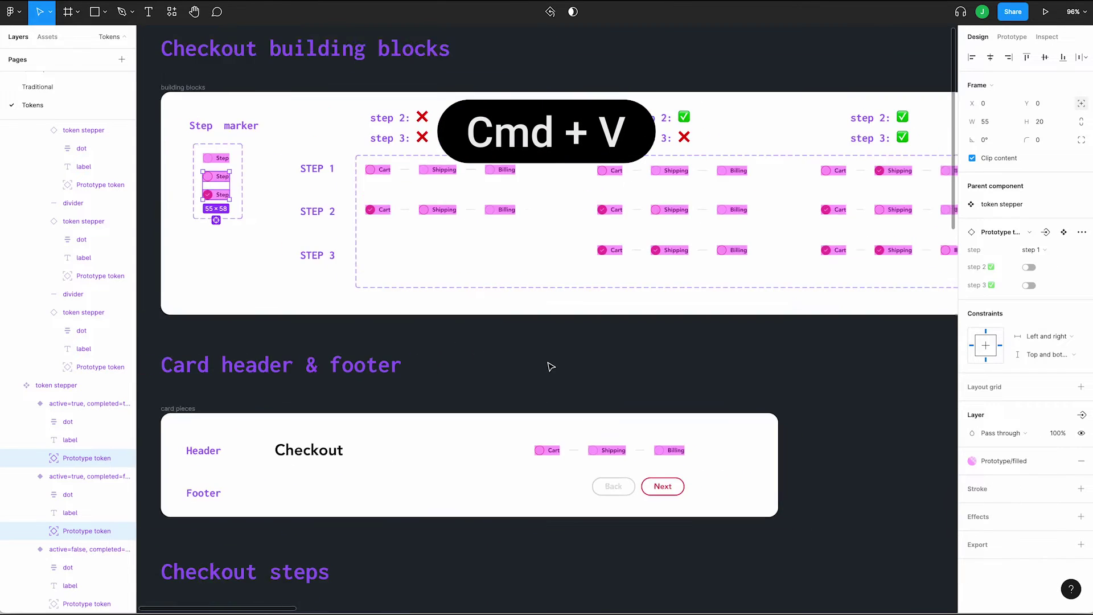
pyautogui.moveTo(567, 357); pyautogui.dragTo(446, 320)
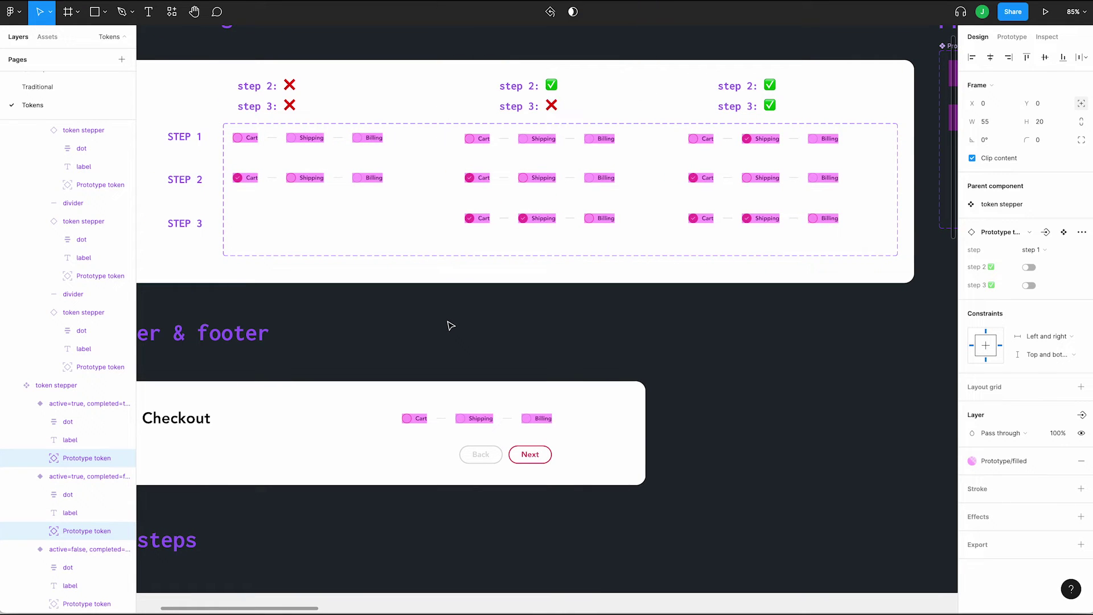
pyautogui.click(450, 325)
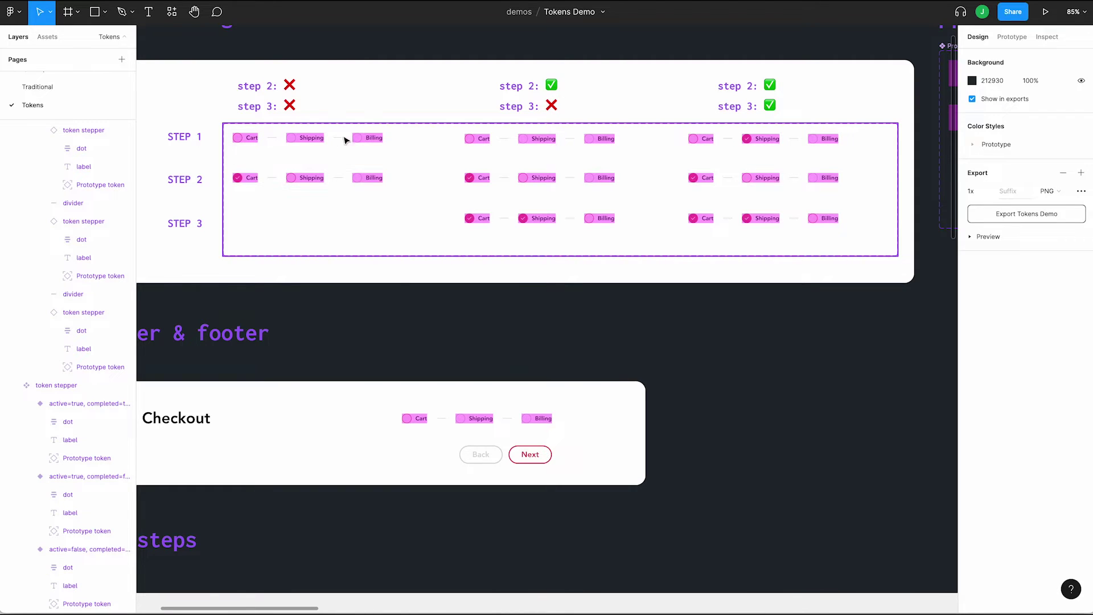
# Hide column one's STEP 1 and STEP 2 Billing tokens and all three STEP 1 Cart tokens.
pyautogui.keyDown('super'); pyautogui.click(363, 140); pyautogui.keyUp('super')
pyautogui.keyDown('shift'); pyautogui.keyDown('super'); pyautogui.click(373, 181); pyautogui.keyUp('super'); pyautogui.keyUp('shift')
pyautogui.press('Delete')
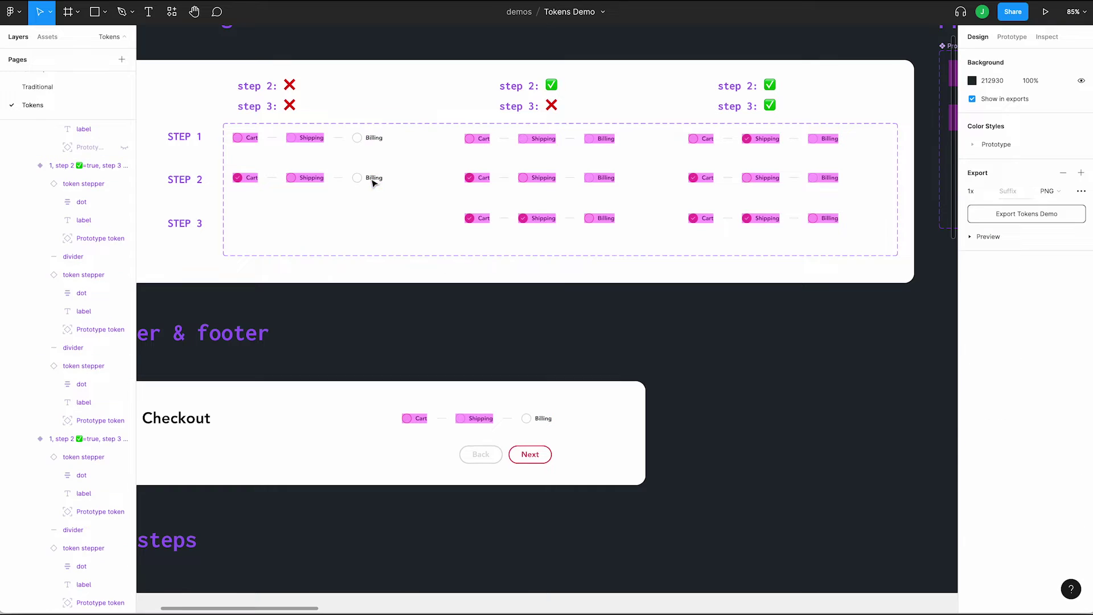
pyautogui.keyDown('super'); pyautogui.click(255, 139); pyautogui.keyUp('super')
pyautogui.keyDown('shift'); pyautogui.keyDown('super'); pyautogui.click(482, 139); pyautogui.keyUp('super'); pyautogui.keyUp('shift')
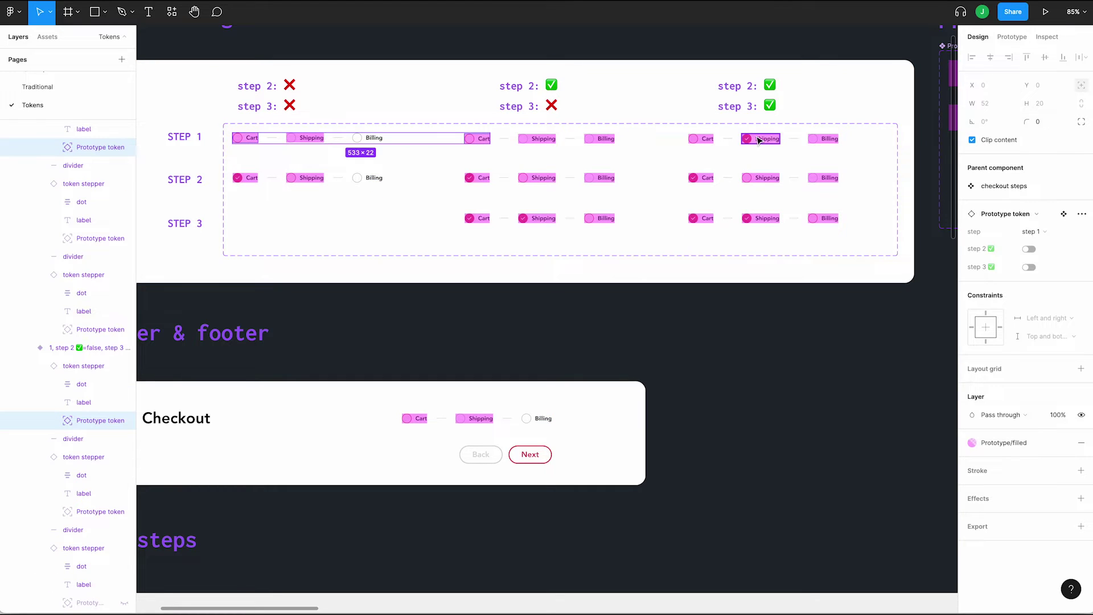
pyautogui.keyDown('ctrl'); pyautogui.keyDown('shift'); pyautogui.click(703, 138); pyautogui.keyUp('shift'); pyautogui.keyUp('ctrl')
pyautogui.hotkey('ctrl', 'shift', 'h')
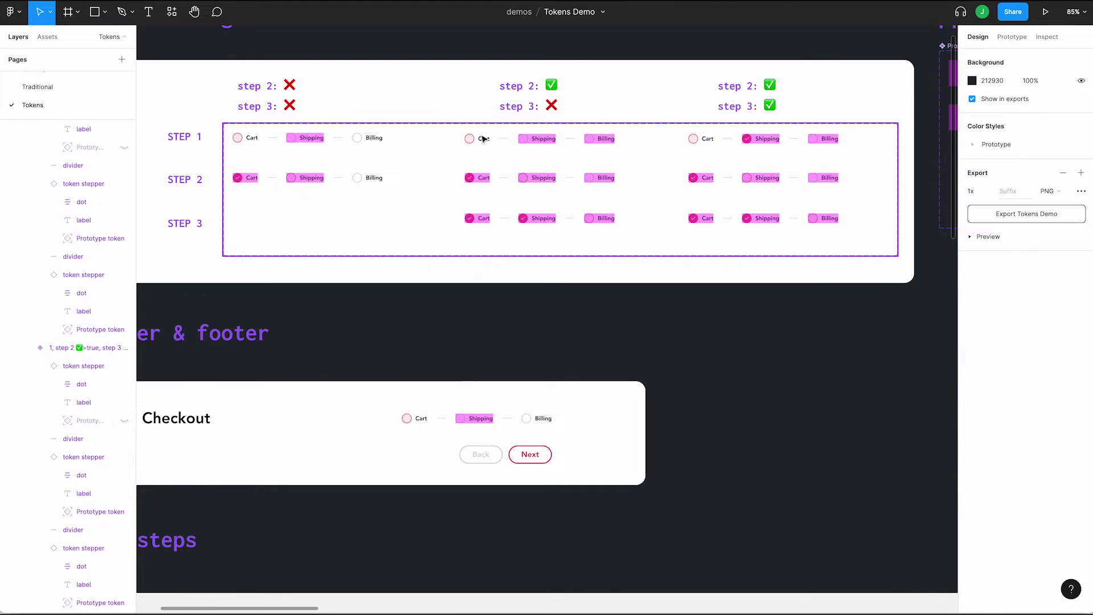
# Hide the three STEP 2 Shipping tokens and the STEP 3 Billing tokens in columns two and three.
pyautogui.keyDown('ctrl'); pyautogui.click(308, 178); pyautogui.keyUp('ctrl')
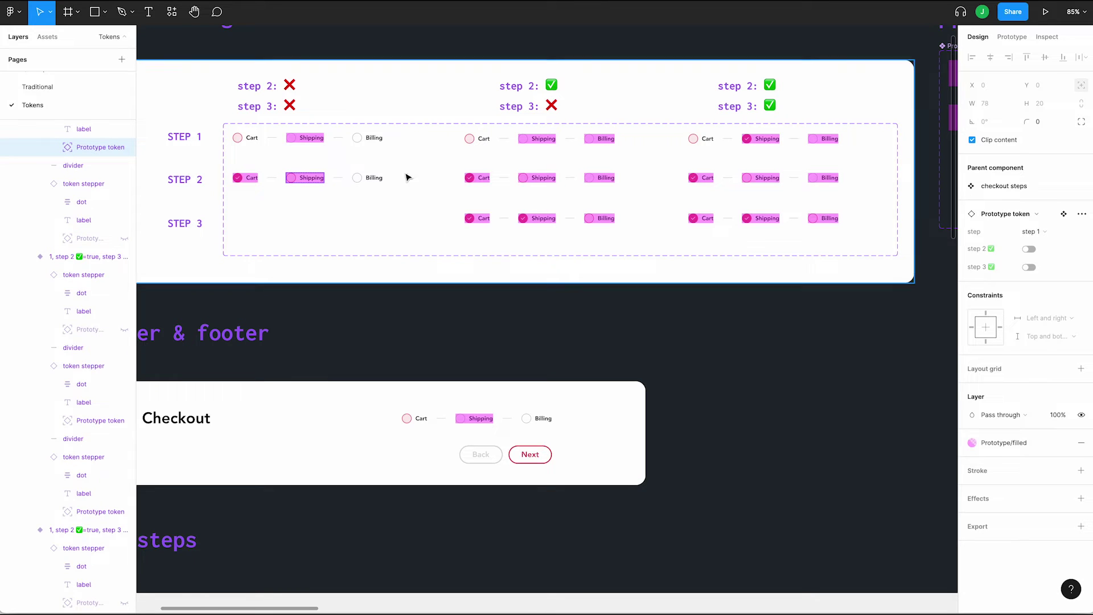
pyautogui.keyDown('ctrl'); pyautogui.keyDown('shift'); pyautogui.click(521, 177); pyautogui.keyUp('shift'); pyautogui.keyUp('ctrl')
pyautogui.keyDown('ctrl'); pyautogui.keyDown('shift'); pyautogui.click(760, 181); pyautogui.keyUp('shift'); pyautogui.keyUp('ctrl')
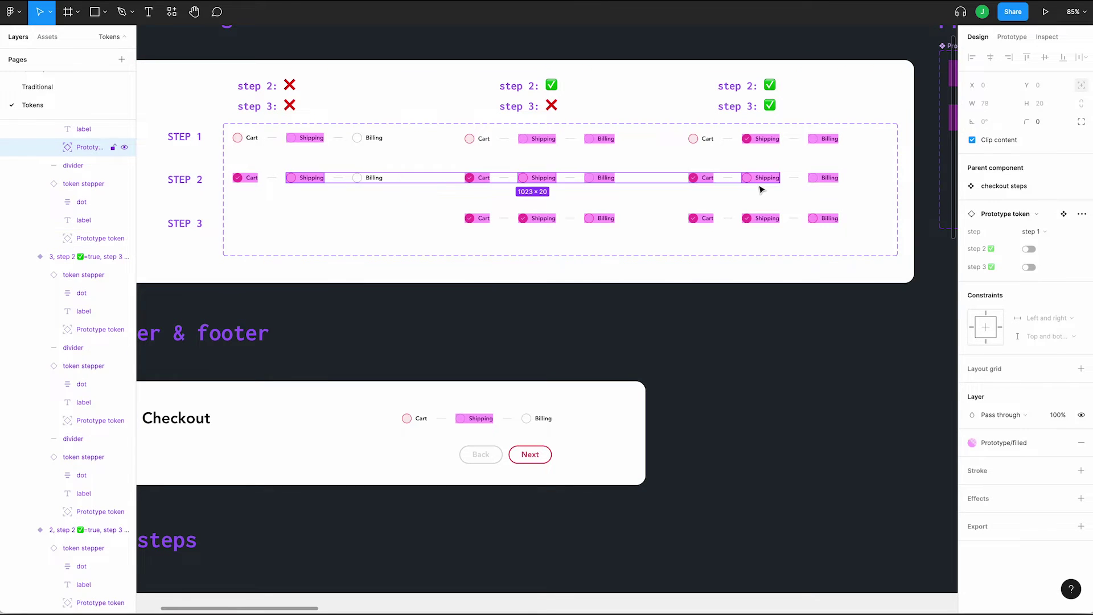
pyautogui.hotkey('ctrl', 'shift', 'h')
pyautogui.keyDown('ctrl'); pyautogui.click(597, 219); pyautogui.keyUp('ctrl')
pyautogui.keyDown('ctrl'); pyautogui.keyDown('shift'); pyautogui.click(830, 220); pyautogui.keyUp('shift'); pyautogui.keyUp('ctrl')
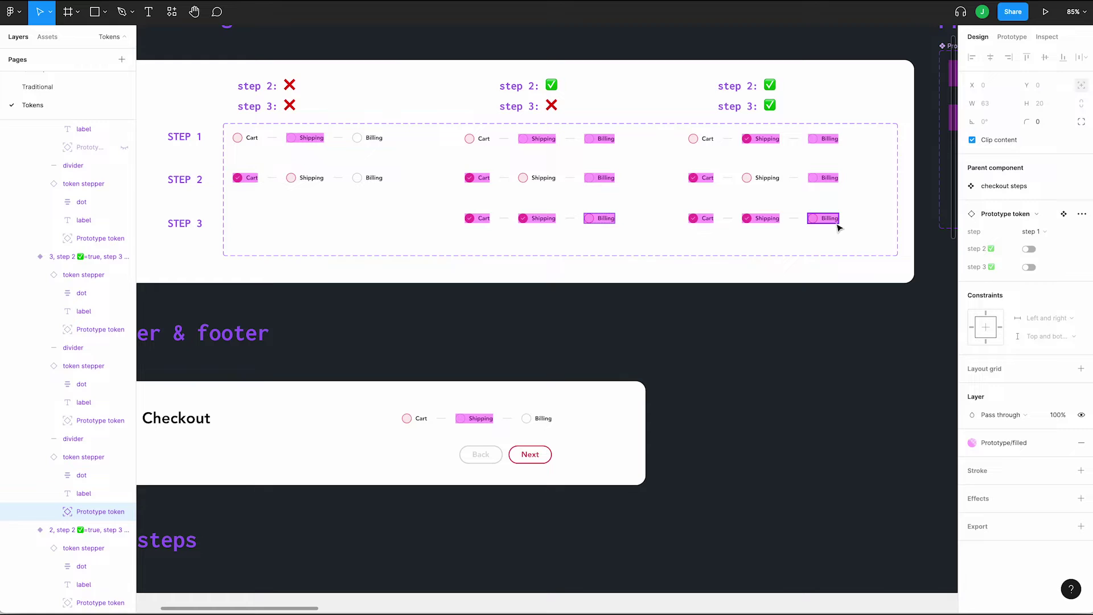
pyautogui.hotkey('ctrl', 'shift', 'h')
pyautogui.press('Escape')
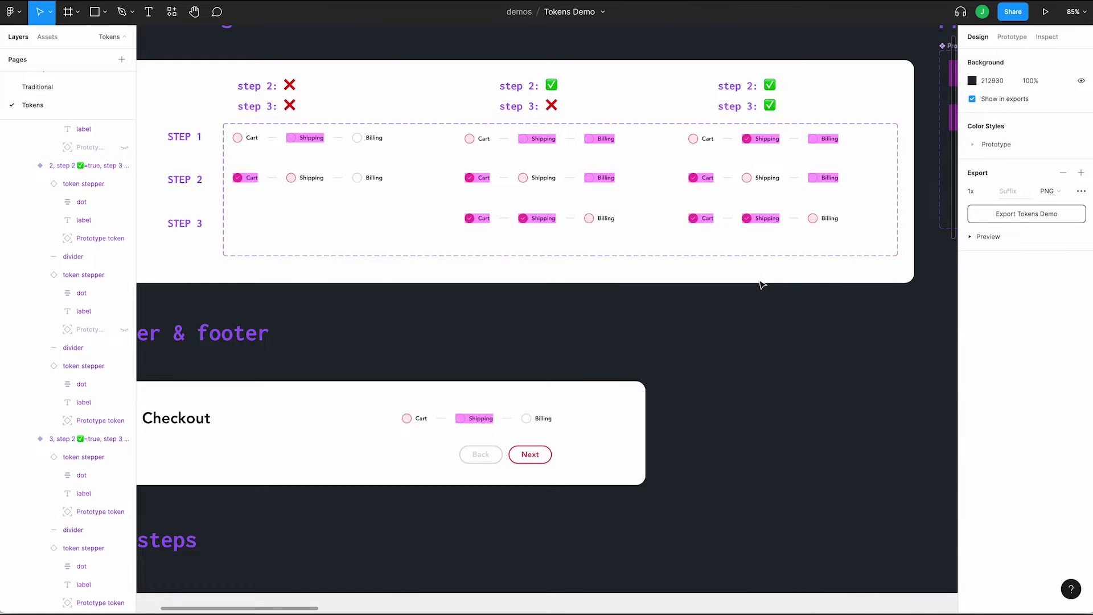
# Point the three STEP 1 Shipping tokens to step 2.
pyautogui.keyDown('ctrl'); pyautogui.click(312, 140); pyautogui.keyUp('ctrl')
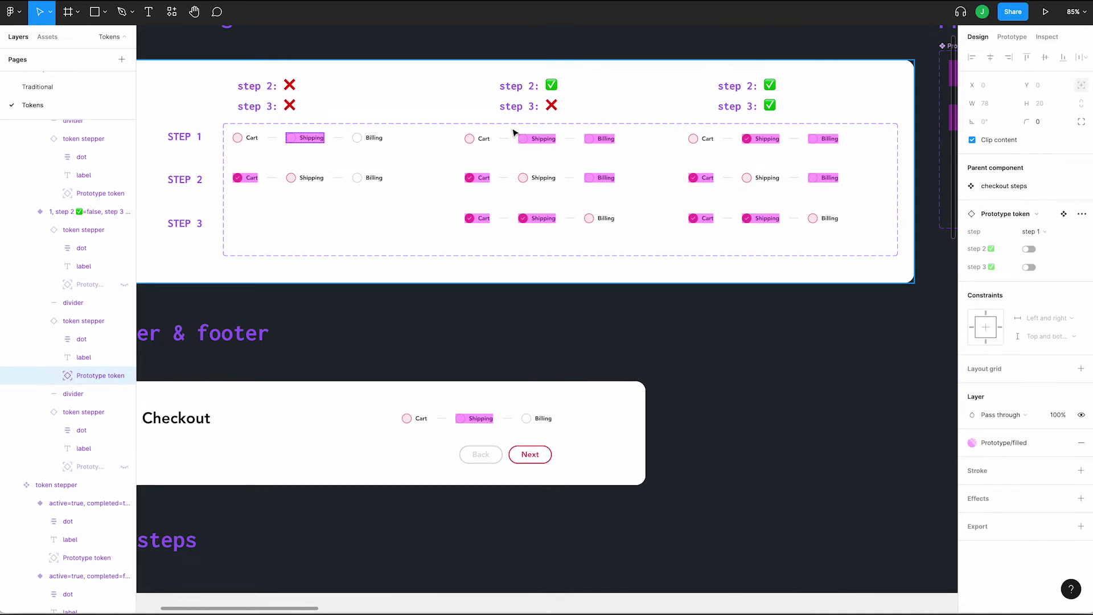
pyautogui.keyDown('ctrl'); pyautogui.keyDown('shift'); pyautogui.click(550, 139); pyautogui.keyUp('shift'); pyautogui.keyUp('ctrl')
pyautogui.keyDown('ctrl'); pyautogui.keyDown('shift'); pyautogui.click(765, 139); pyautogui.keyUp('shift'); pyautogui.keyUp('ctrl')
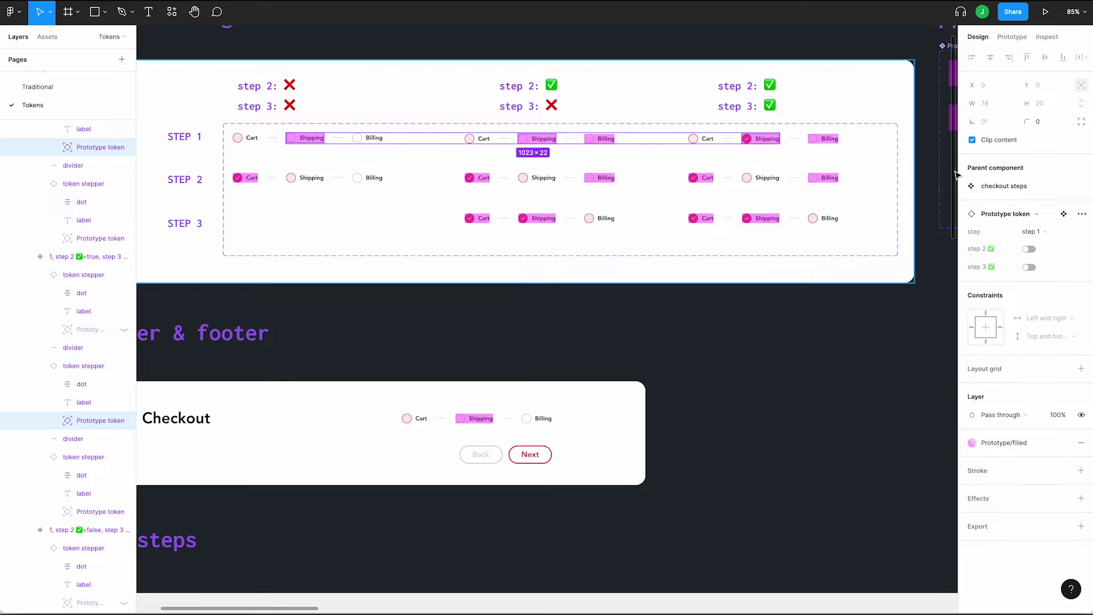
pyautogui.click(1033, 233)
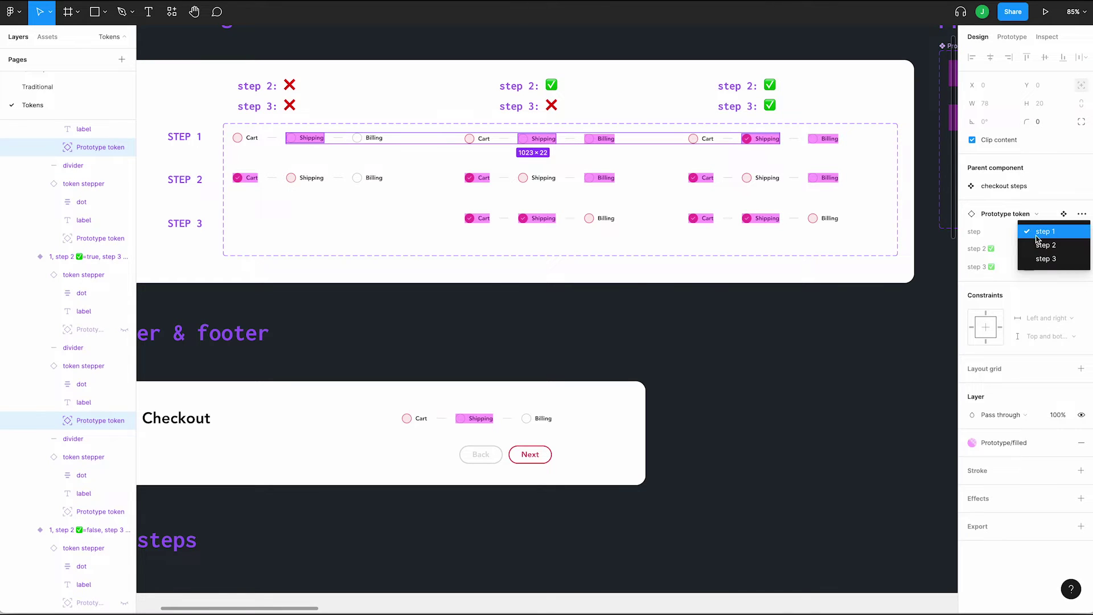
pyautogui.click(1040, 246)
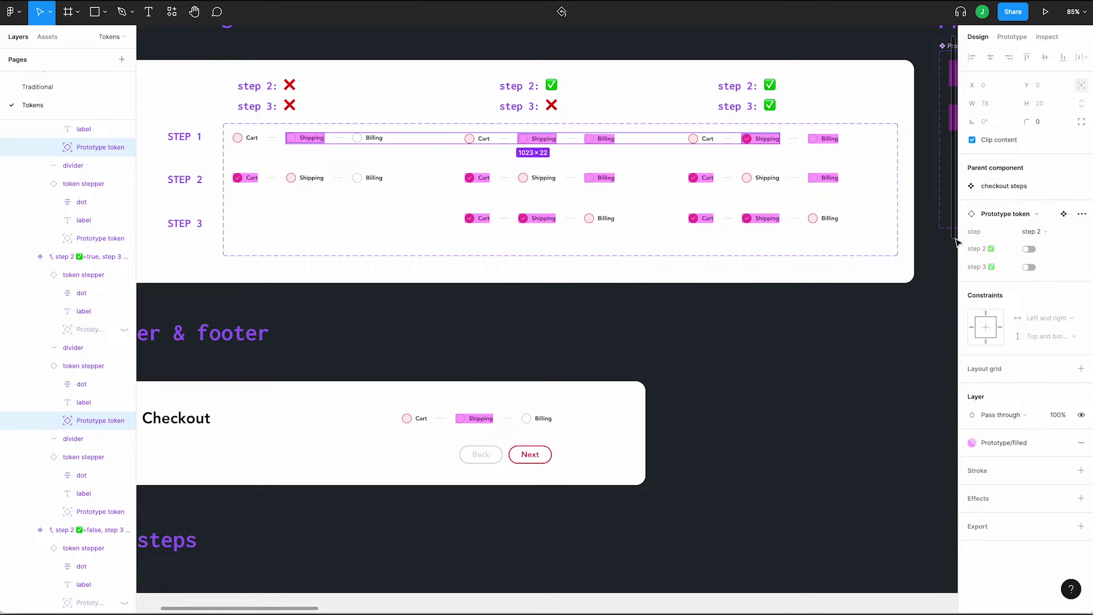
# Select the STEP 2 tokens across the three columns and point them to step 3.
pyautogui.click(248, 186)
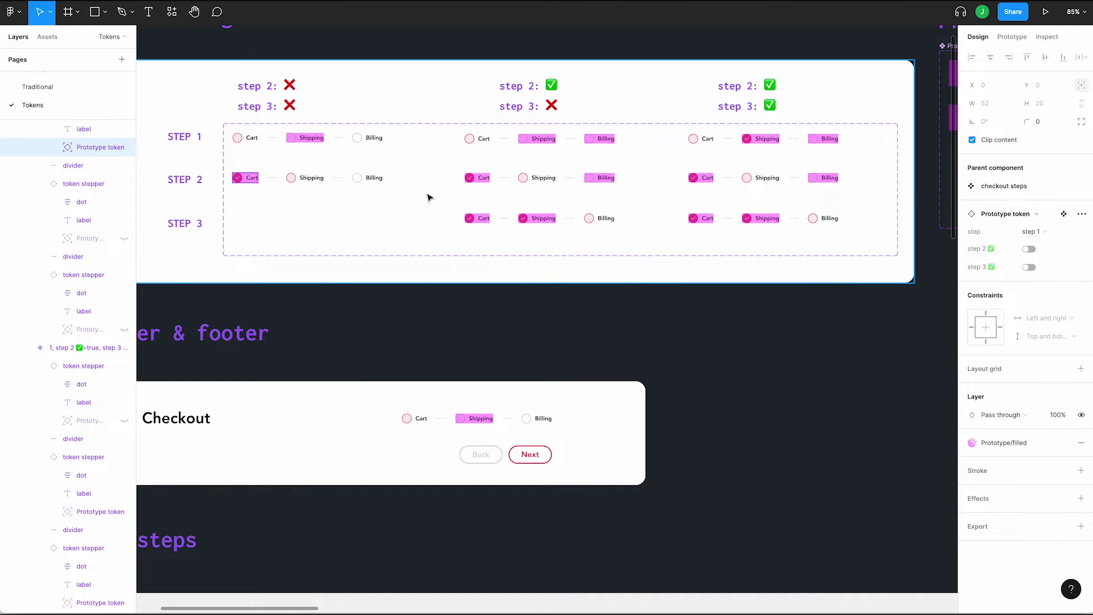
pyautogui.keyDown('shift'); pyautogui.click(473, 180); pyautogui.keyUp('shift')
pyautogui.keyDown('shift'); pyautogui.click(695, 183); pyautogui.keyUp('shift')
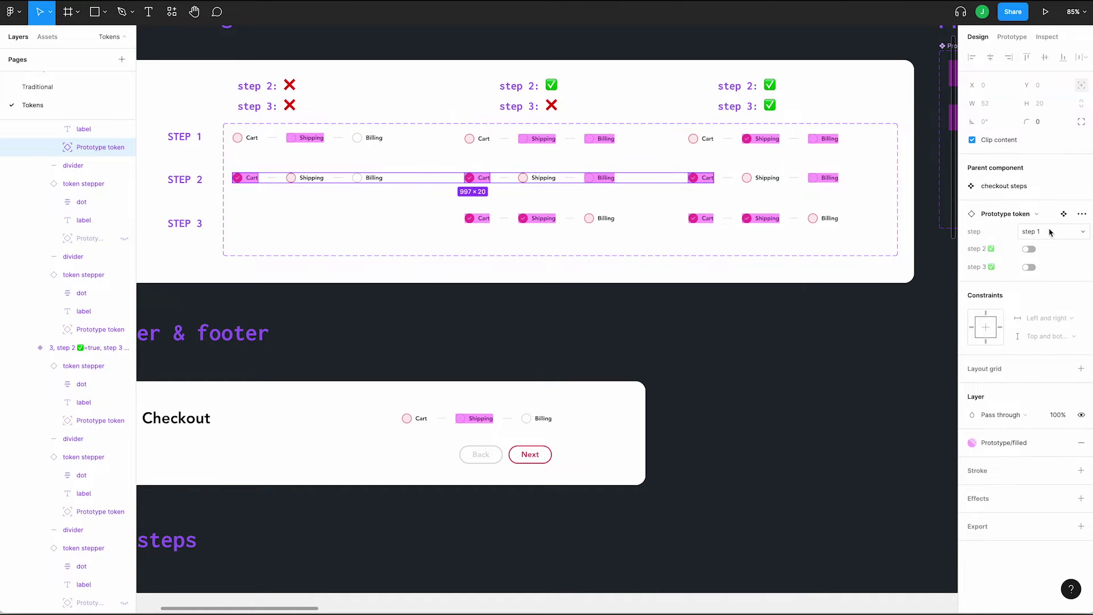
pyautogui.click(596, 146)
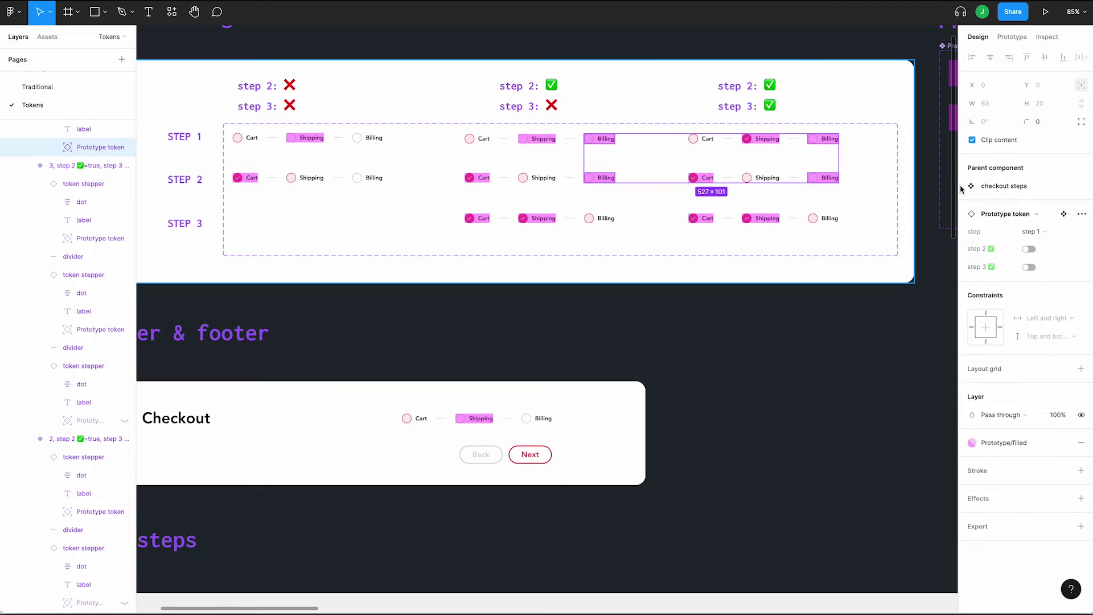
pyautogui.click(1033, 234)
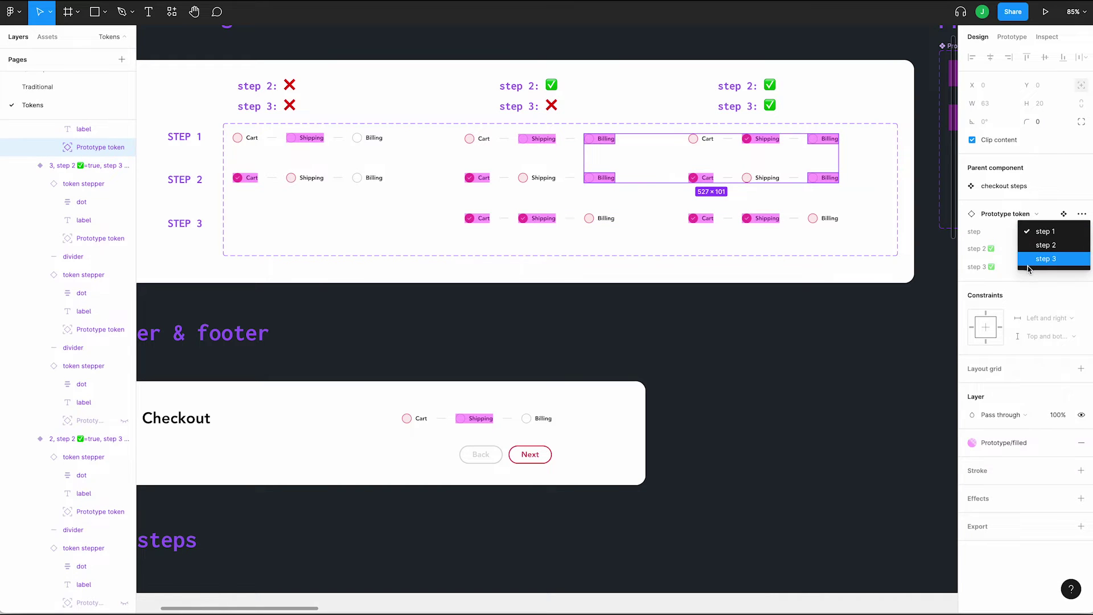
pyautogui.click(1028, 265)
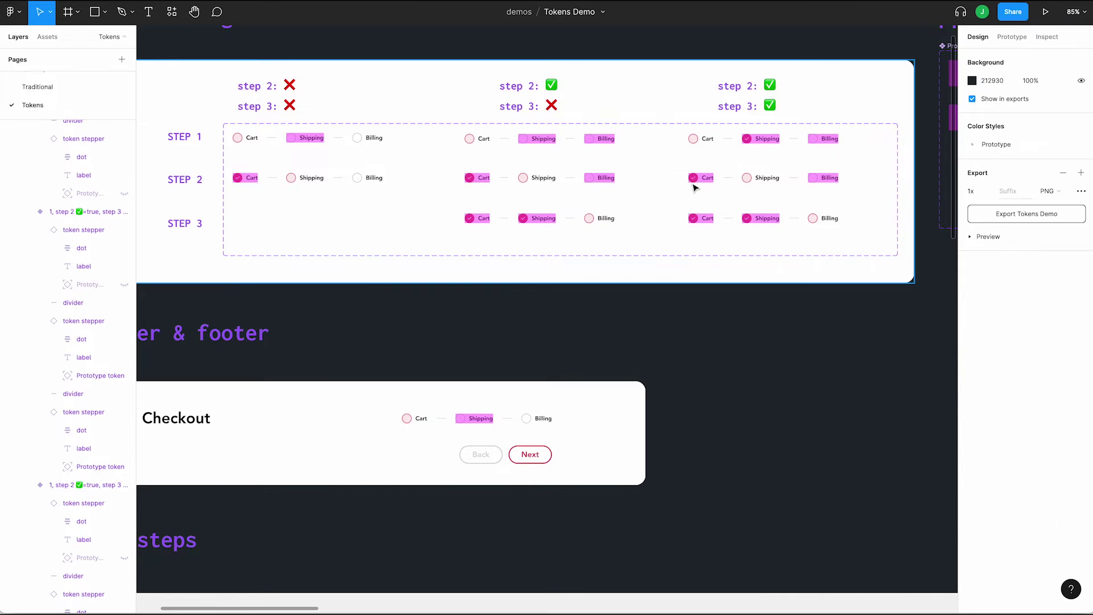
# Select the remaining tokens in columns three and two, then clear the selection.
pyautogui.keyDown('super'); pyautogui.click(696, 181); pyautogui.keyUp('super')
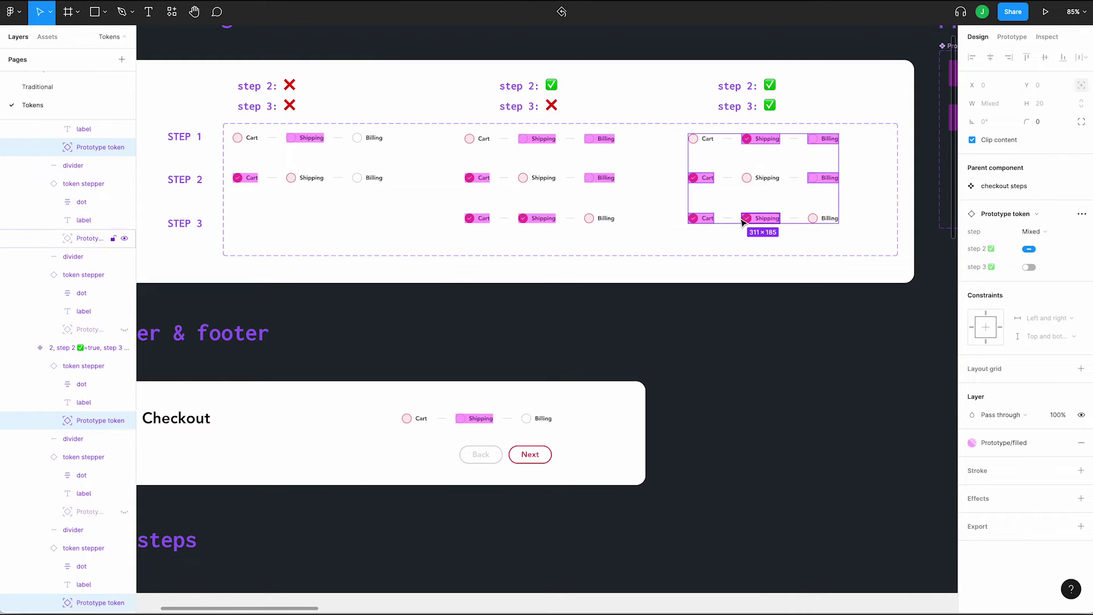
pyautogui.keyDown('shift'); pyautogui.keyDown('super'); pyautogui.click(746, 221); pyautogui.keyUp('super'); pyautogui.keyUp('shift')
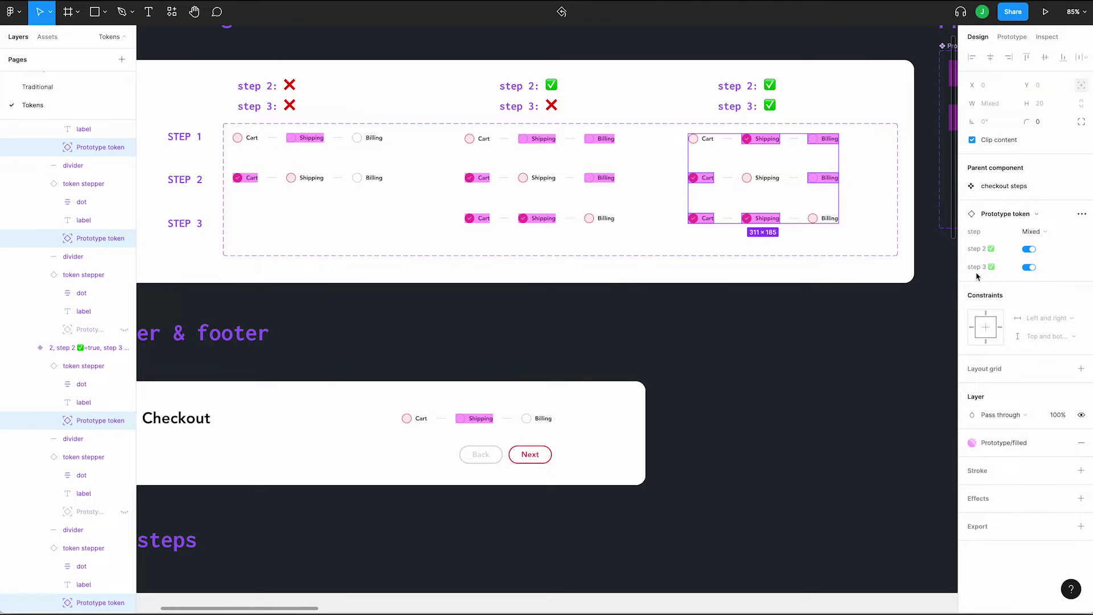
pyautogui.click(609, 295)
pyautogui.click(483, 178)
pyautogui.keyDown('super'); pyautogui.click(485, 183); pyautogui.keyUp('super')
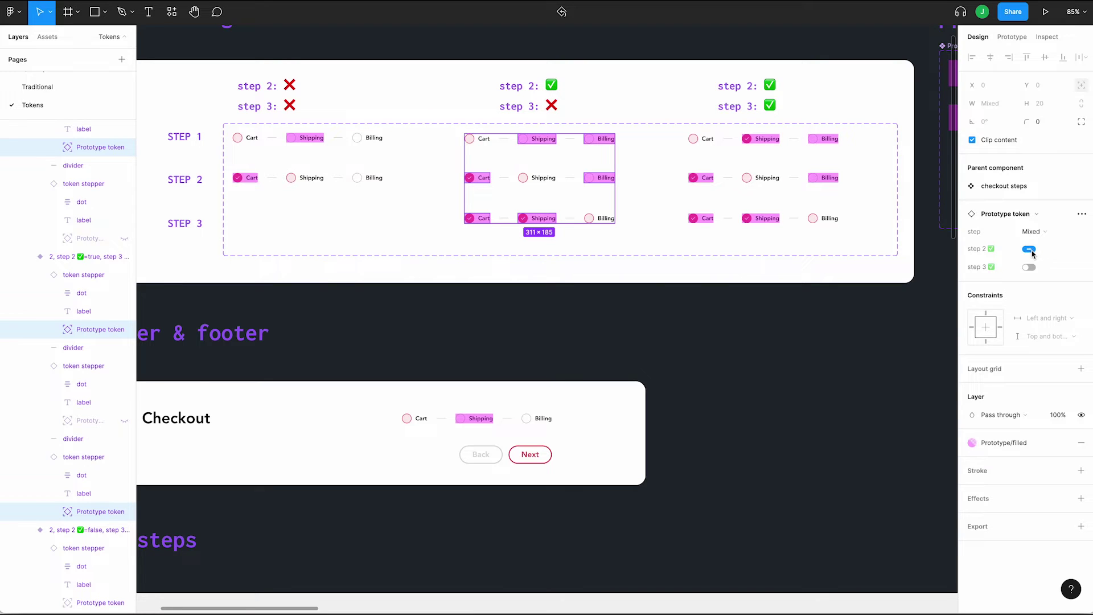
pyautogui.click(911, 333)
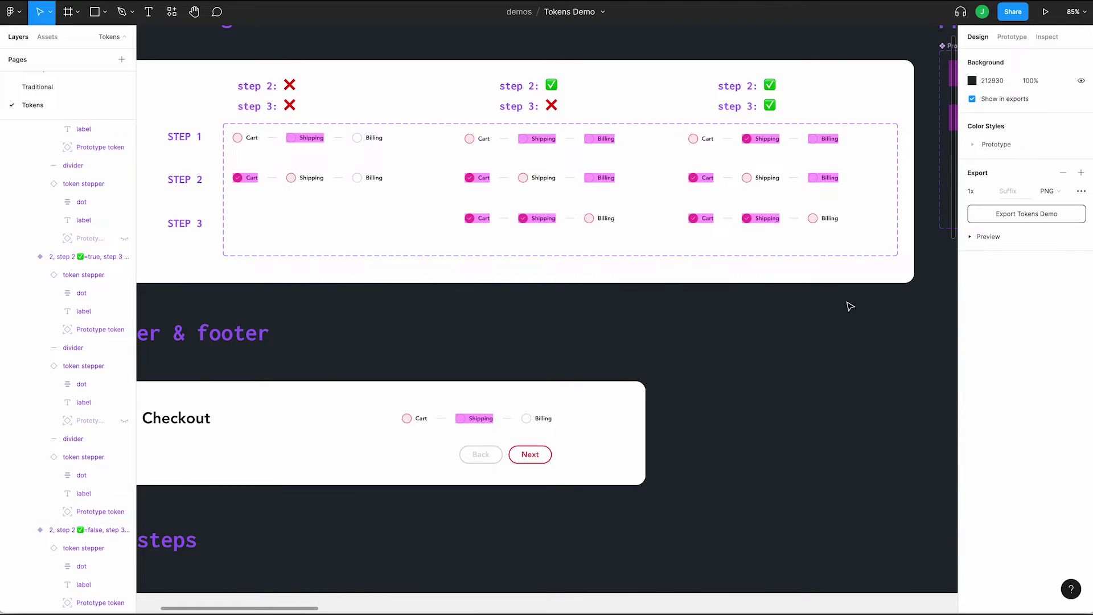
pyautogui.click(290, 141)
# Select the Prototype token component set and zoom in on its 8 site-linked variants.
pyautogui.click(258, 177)
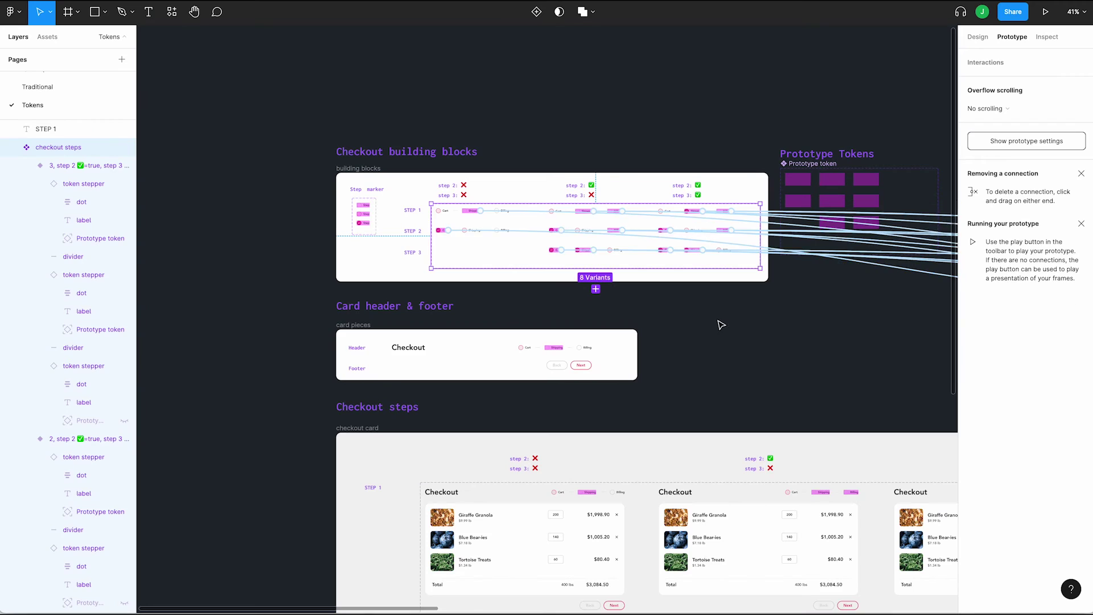
pyautogui.scroll(-10, 721, 325)
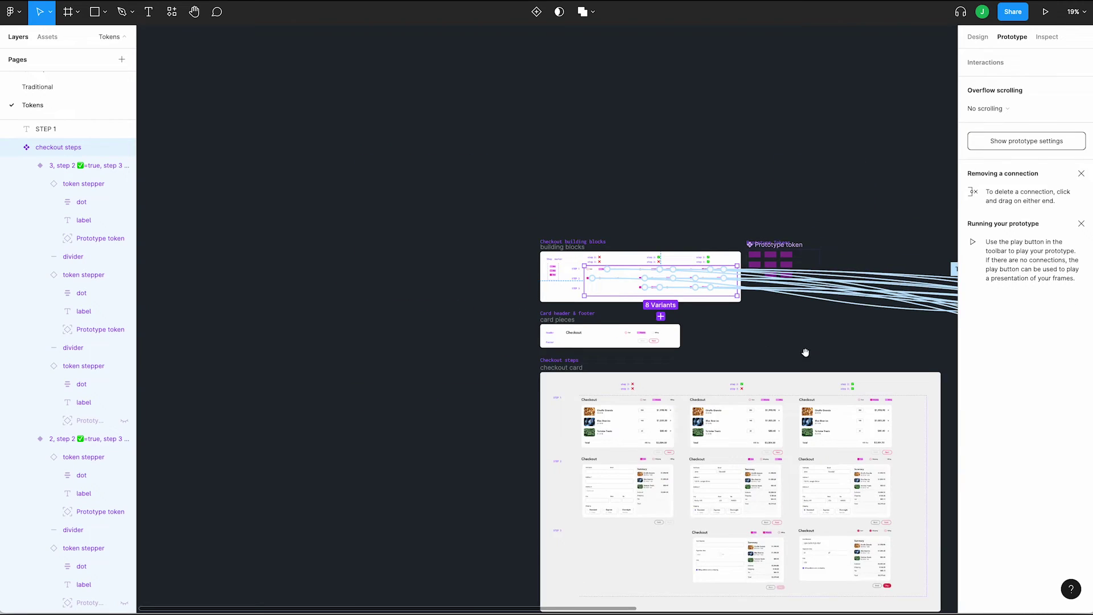
pyautogui.moveTo(665, 356); pyautogui.dragTo(572, 335)
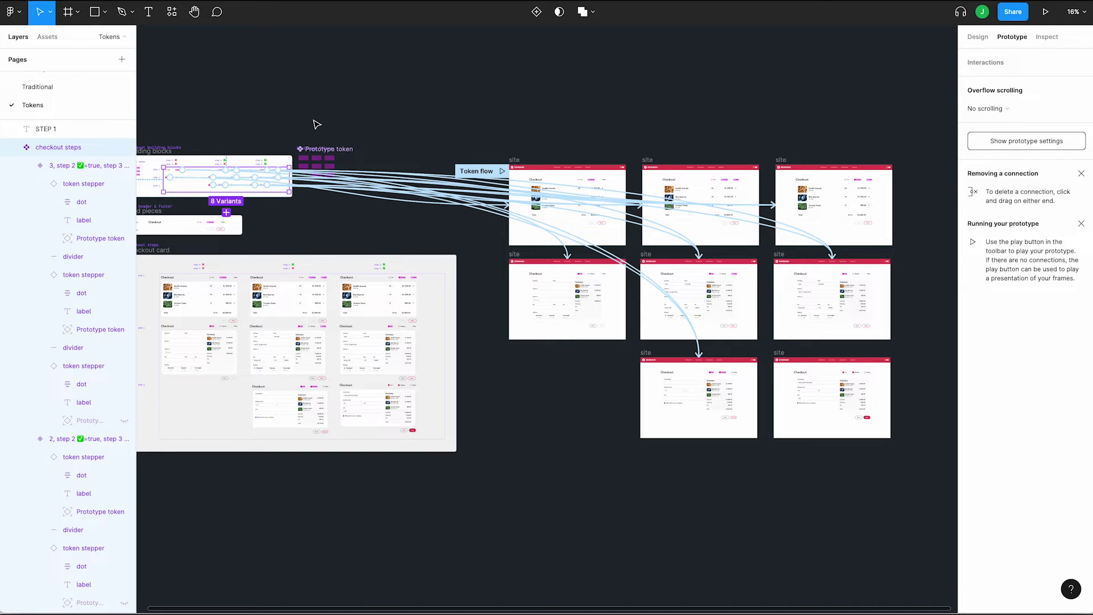
pyautogui.click(312, 151)
pyautogui.moveTo(316, 208); pyautogui.dragTo(551, 184)
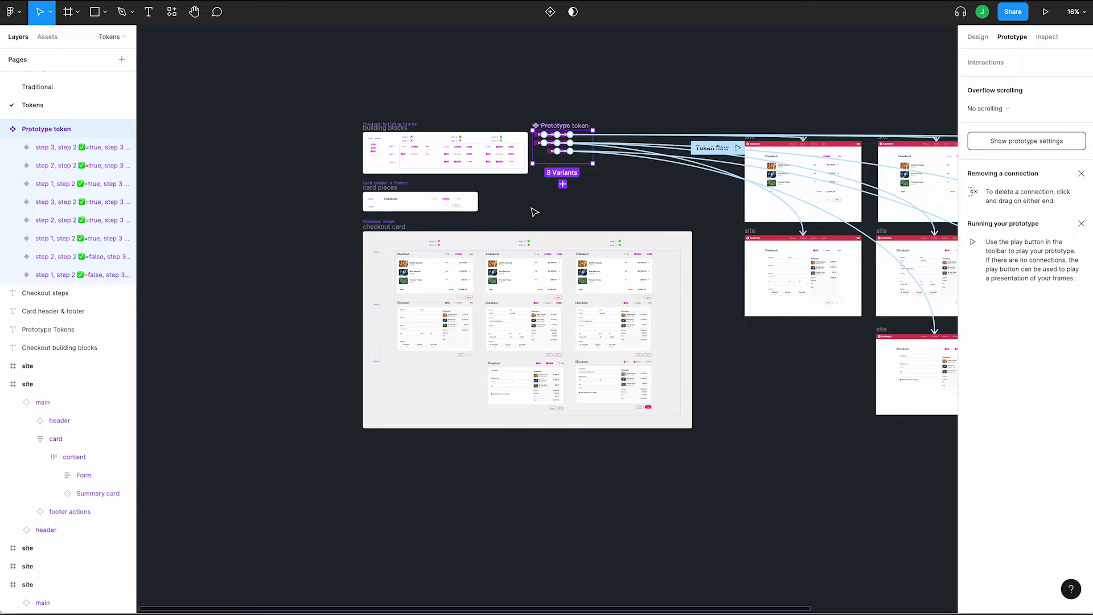
pyautogui.scroll(5, 534, 212)
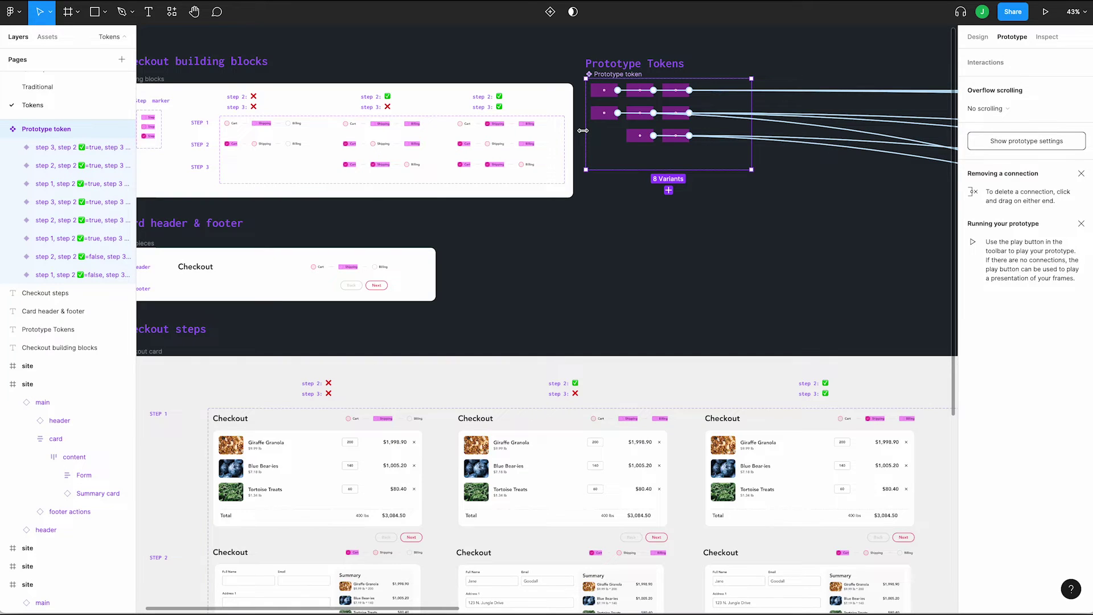
# Paste the first Prototype token variant over the footer's Next button, resized to 90×38.
pyautogui.click(603, 91)
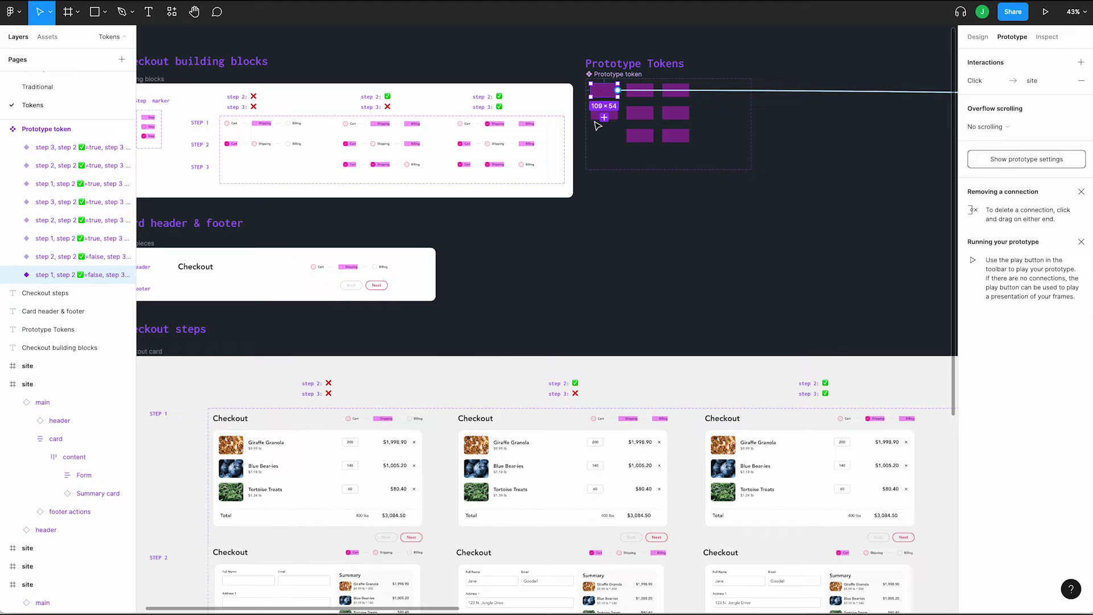
pyautogui.moveTo(681, 228); pyautogui.dragTo(992, 164)
pyautogui.scroll(5, 664, 231)
pyautogui.click(731, 205)
pyautogui.hotkey('ctrl', 'v')
pyautogui.moveTo(468, 208); pyautogui.dragTo(738, 189)
pyautogui.moveTo(739, 221); pyautogui.dragTo(763, 201)
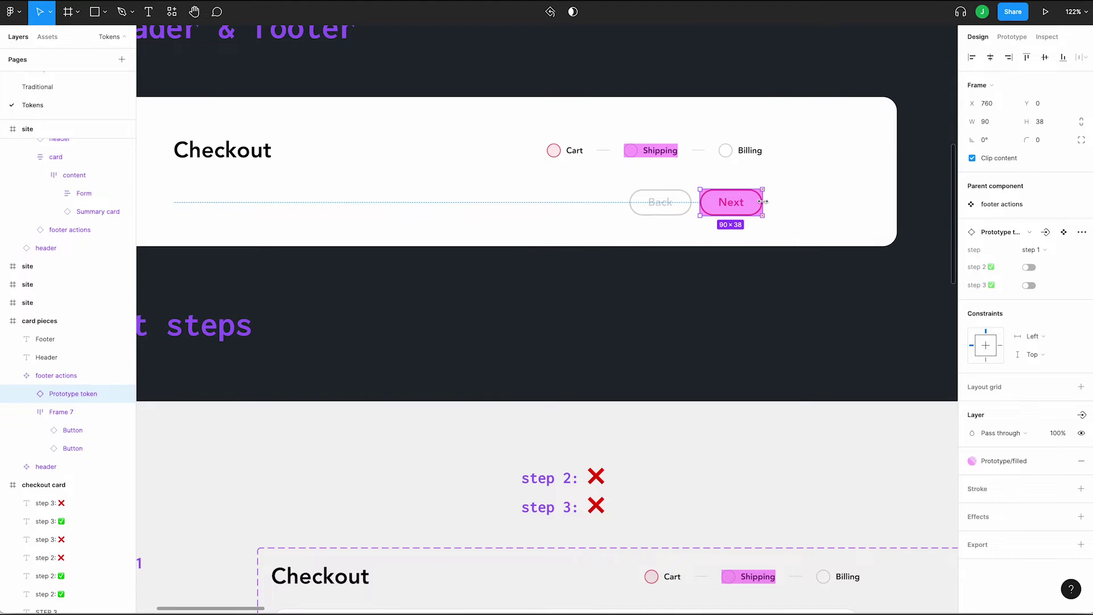
# Duplicate the Next token for the Back button and bring the checkout card variants into view.
pyautogui.hotkey('ctrl', 'd')
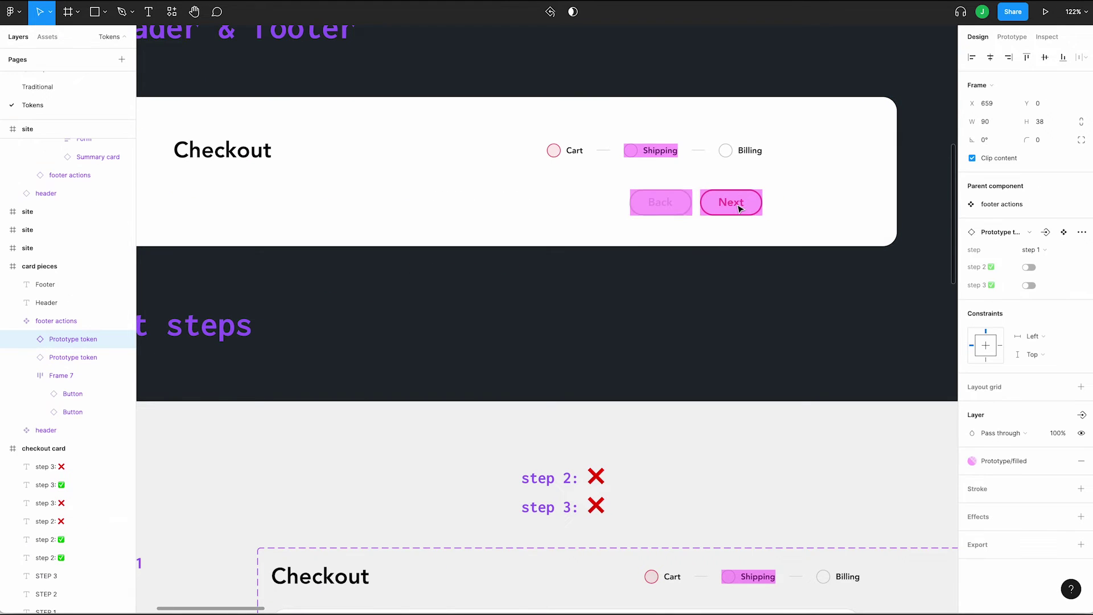
pyautogui.scroll(-5, 739, 216)
pyautogui.moveTo(737, 330); pyautogui.dragTo(588, 173)
pyautogui.scroll(-3, 675, 377)
pyautogui.moveTo(651, 359); pyautogui.dragTo(423, 343)
pyautogui.press('Escape')
pyautogui.scroll(3, 352, 295)
pyautogui.click(359, 284)
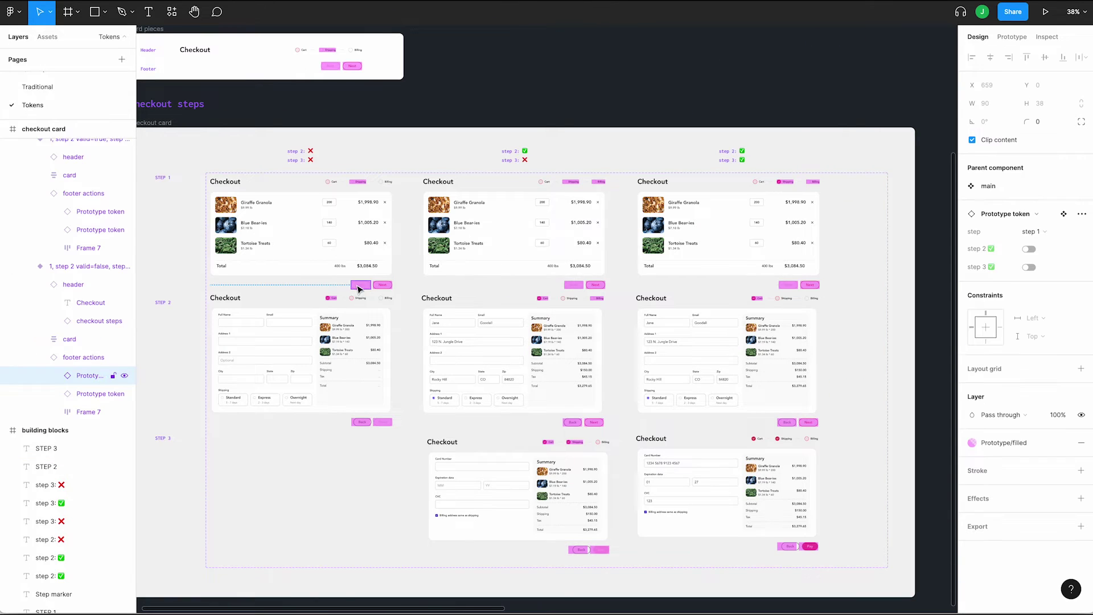
# Select the Back tokens on the first-step cards and hide them.
pyautogui.keyDown('shift'); pyautogui.keyDown('super'); pyautogui.click(390, 425); pyautogui.keyUp('super'); pyautogui.keyUp('shift')
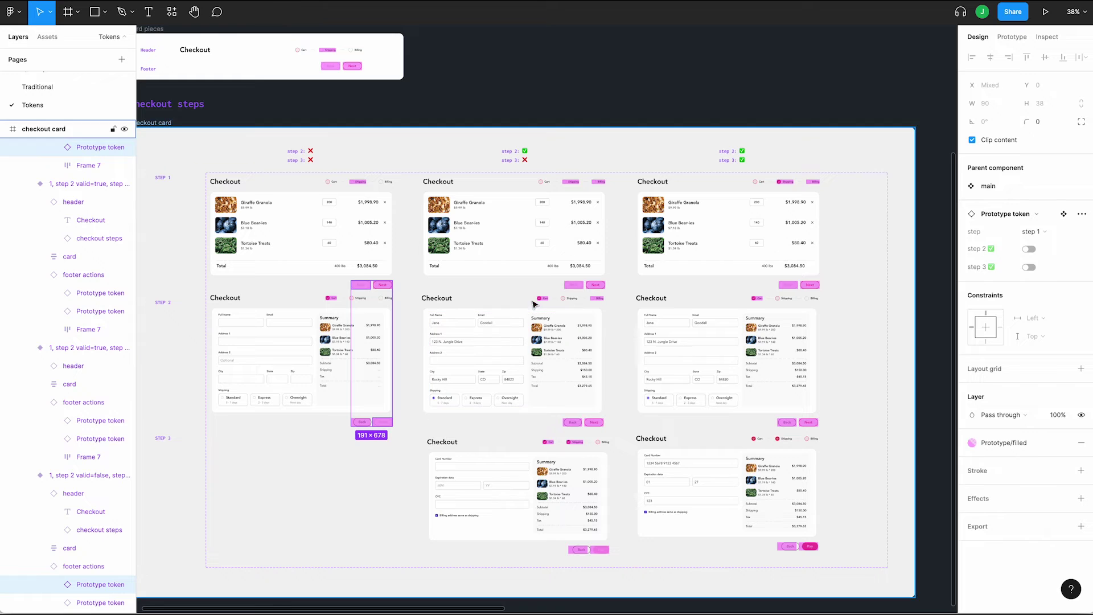
pyautogui.keyDown('shift'); pyautogui.keyDown('super'); pyautogui.click(576, 281); pyautogui.keyUp('super'); pyautogui.keyUp('shift')
pyautogui.press('super+z')
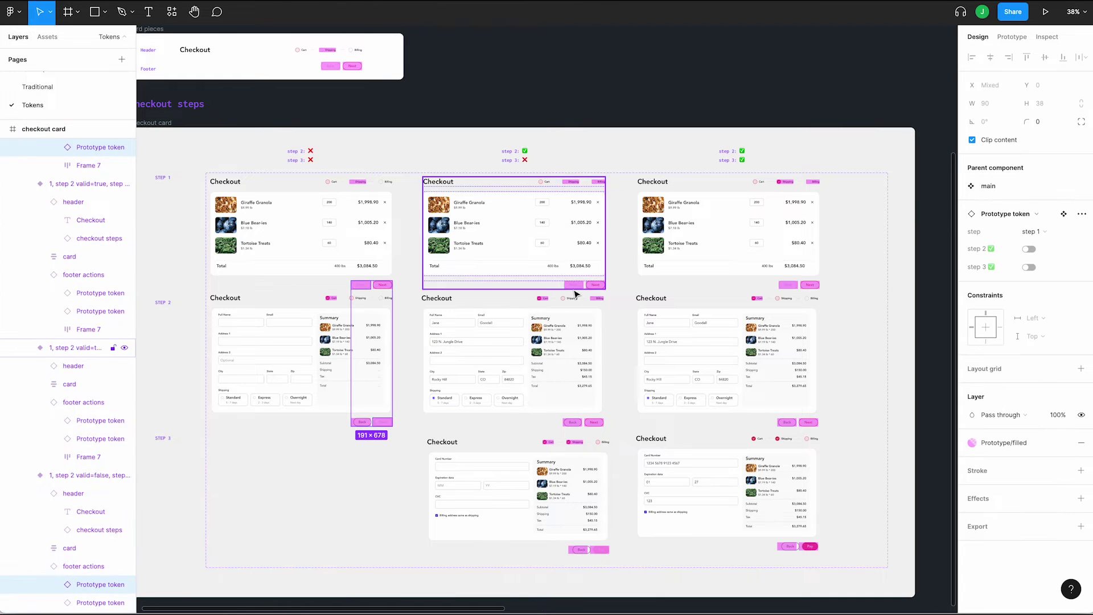
pyautogui.keyDown('shift'); pyautogui.keyDown('super'); pyautogui.click(575, 287); pyautogui.keyUp('super'); pyautogui.keyUp('shift')
pyautogui.keyDown('shift'); pyautogui.keyDown('super'); pyautogui.click(786, 285); pyautogui.keyUp('super'); pyautogui.keyUp('shift')
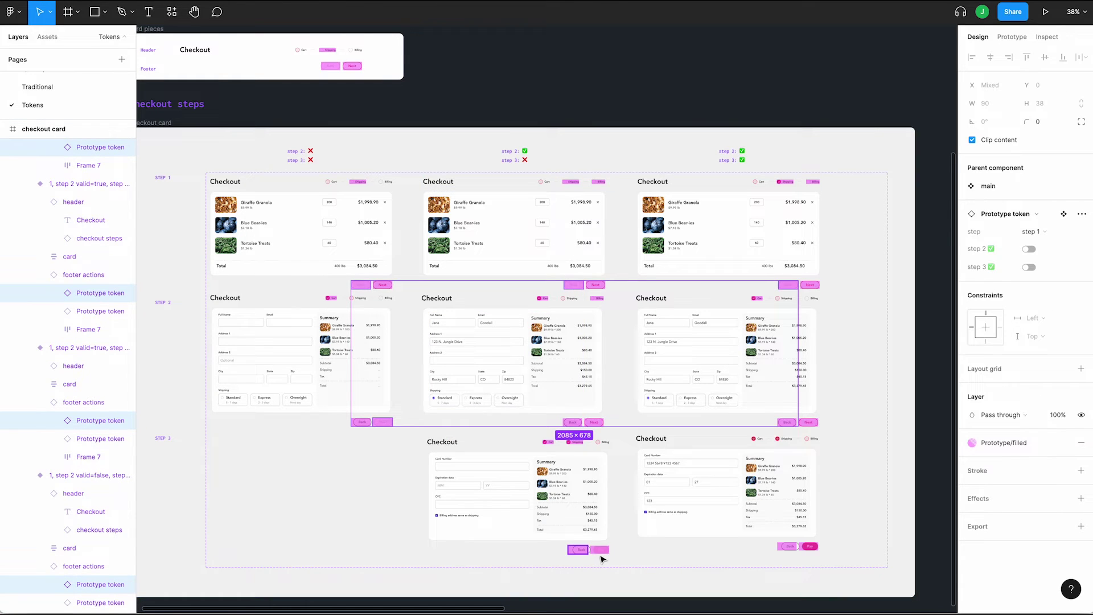
pyautogui.keyDown('shift'); pyautogui.keyDown('super'); pyautogui.click(600, 551); pyautogui.keyUp('super'); pyautogui.keyUp('shift')
pyautogui.press('BackSpace')
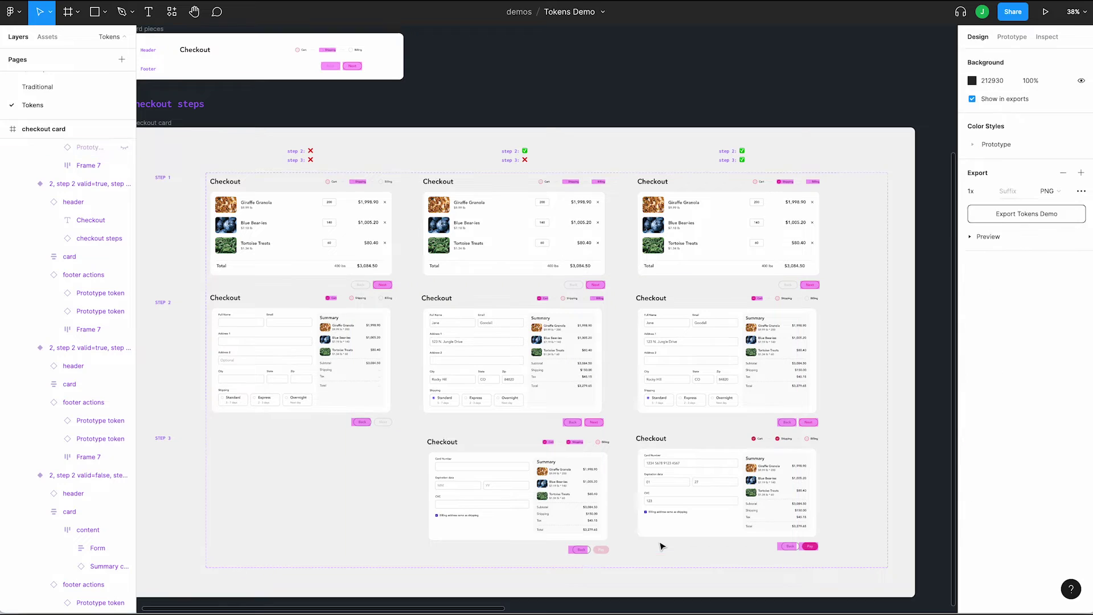
pyautogui.click(333, 339)
# Set the three STEP 1 cards' Next tokens to step 2.
pyautogui.click(389, 285)
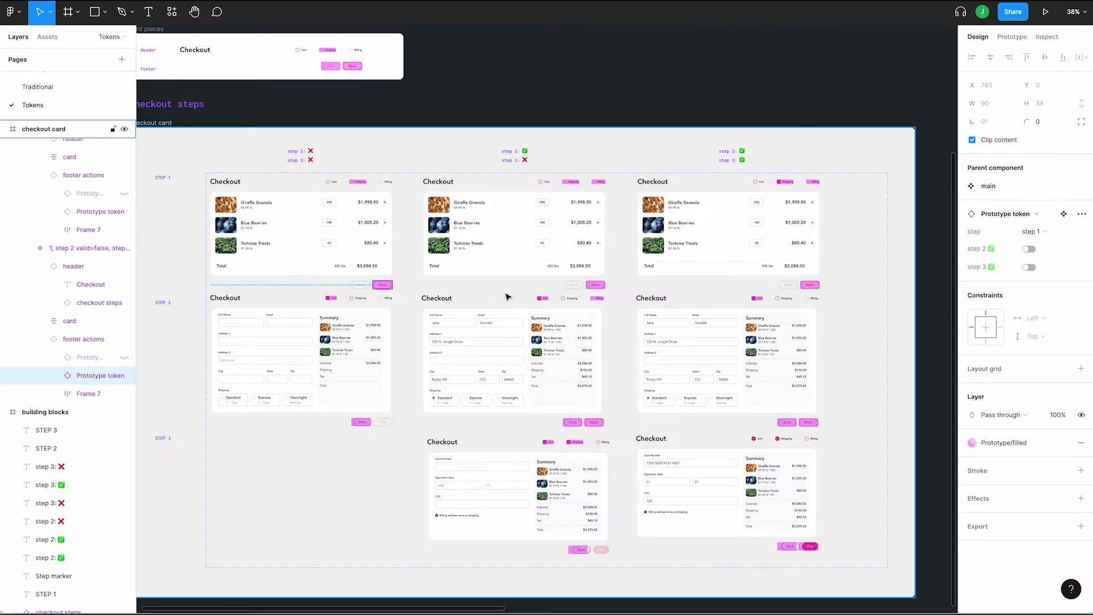
pyautogui.keyDown('shift'); pyautogui.click(596, 286); pyautogui.keyUp('shift')
pyautogui.keyDown('shift'); pyautogui.click(815, 286); pyautogui.keyUp('shift')
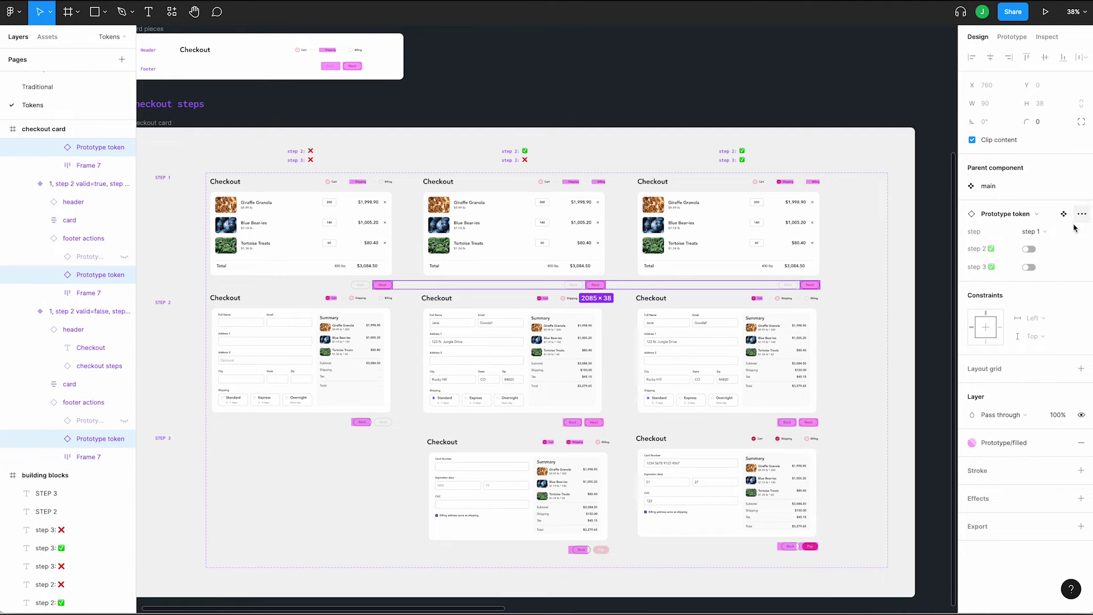
pyautogui.click(1056, 230)
pyautogui.click(1056, 244)
# Keep the three STEP 2 cards' Back tokens on step 1.
pyautogui.keyDown('super'); pyautogui.click(361, 423); pyautogui.keyUp('super')
pyautogui.keyDown('shift'); pyautogui.keyDown('super'); pyautogui.click(573, 423); pyautogui.keyUp('super'); pyautogui.keyUp('shift')
pyautogui.keyDown('shift'); pyautogui.keyDown('super'); pyautogui.click(788, 423); pyautogui.keyUp('super'); pyautogui.keyUp('shift')
pyautogui.click(1052, 237)
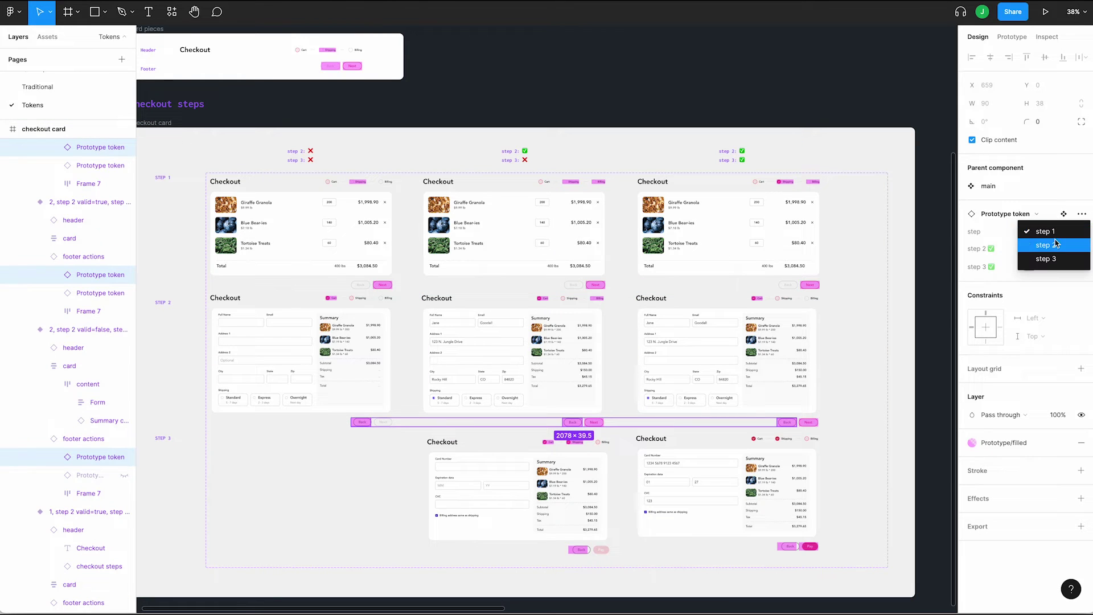
pyautogui.click(1052, 231)
# Set the step property of the two STEP 3 cards' Back tokens.
pyautogui.click(588, 552)
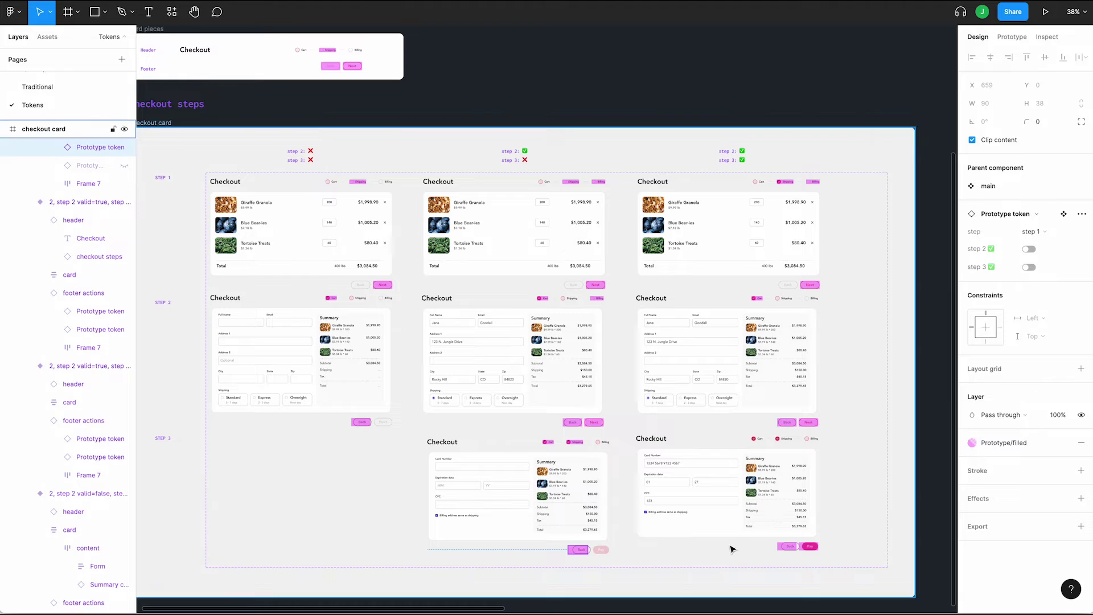
pyautogui.keyDown('shift'); pyautogui.keyDown('super'); pyautogui.click(788, 546); pyautogui.keyUp('super'); pyautogui.keyUp('shift')
pyautogui.click(1035, 232)
pyautogui.click(1046, 245)
pyautogui.click(597, 464)
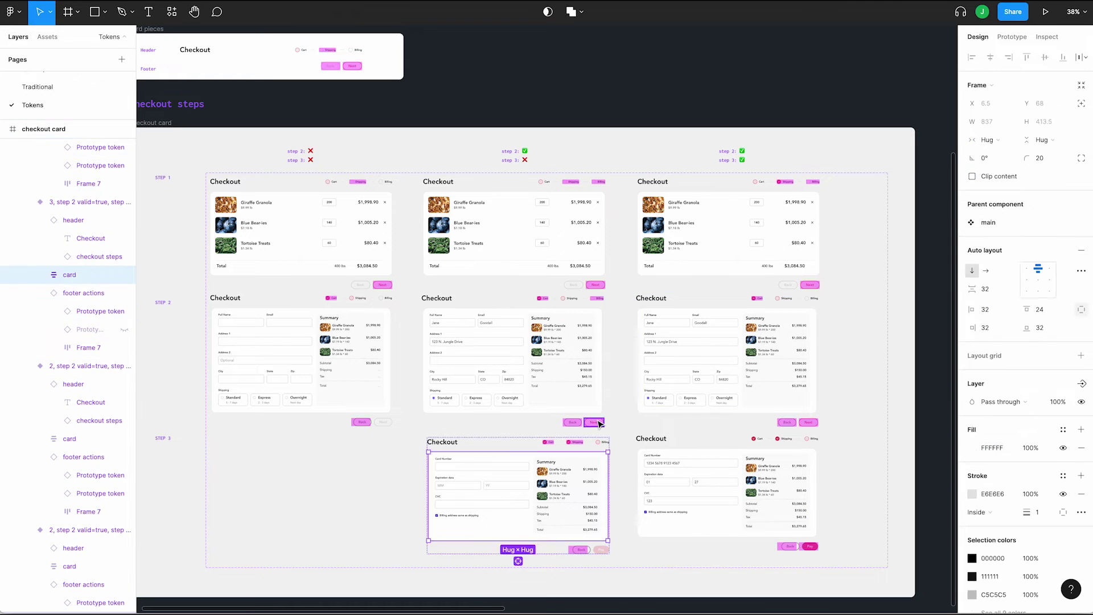
# Set the two STEP 2 cards' Next tokens to step 3.
pyautogui.keyDown('super'); pyautogui.click(594, 422); pyautogui.keyUp('super')
pyautogui.keyDown('shift'); pyautogui.keyDown('super'); pyautogui.click(811, 423); pyautogui.keyUp('super'); pyautogui.keyUp('shift')
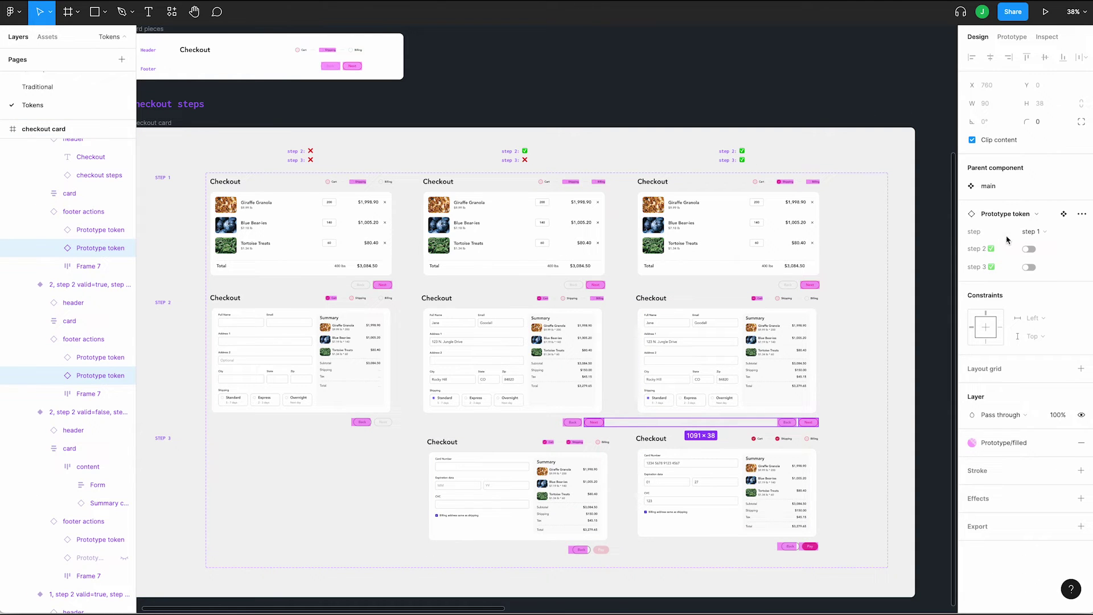
pyautogui.click(1026, 233)
pyautogui.click(1026, 257)
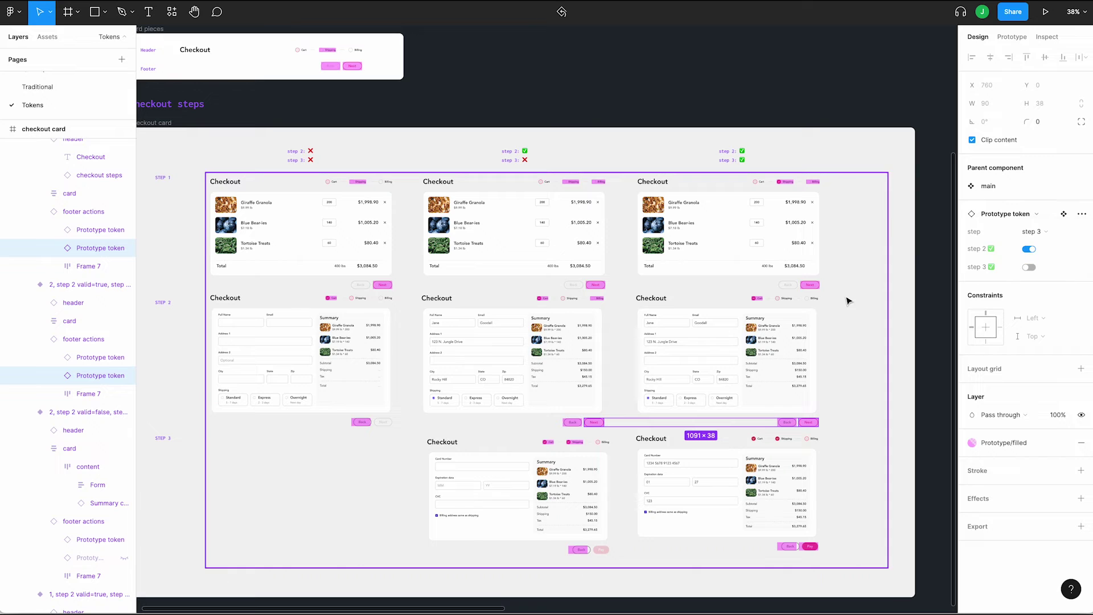
# Mark step 3 as valid on the third column's Next and Back tokens.
pyautogui.keyDown('super'); pyautogui.click(813, 286); pyautogui.keyUp('super')
pyautogui.keyDown('shift'); pyautogui.keyDown('super'); pyautogui.click(810, 423); pyautogui.keyUp('super'); pyautogui.keyUp('shift')
pyautogui.keyDown('shift'); pyautogui.keyDown('super'); pyautogui.click(788, 422); pyautogui.keyUp('super'); pyautogui.keyUp('shift')
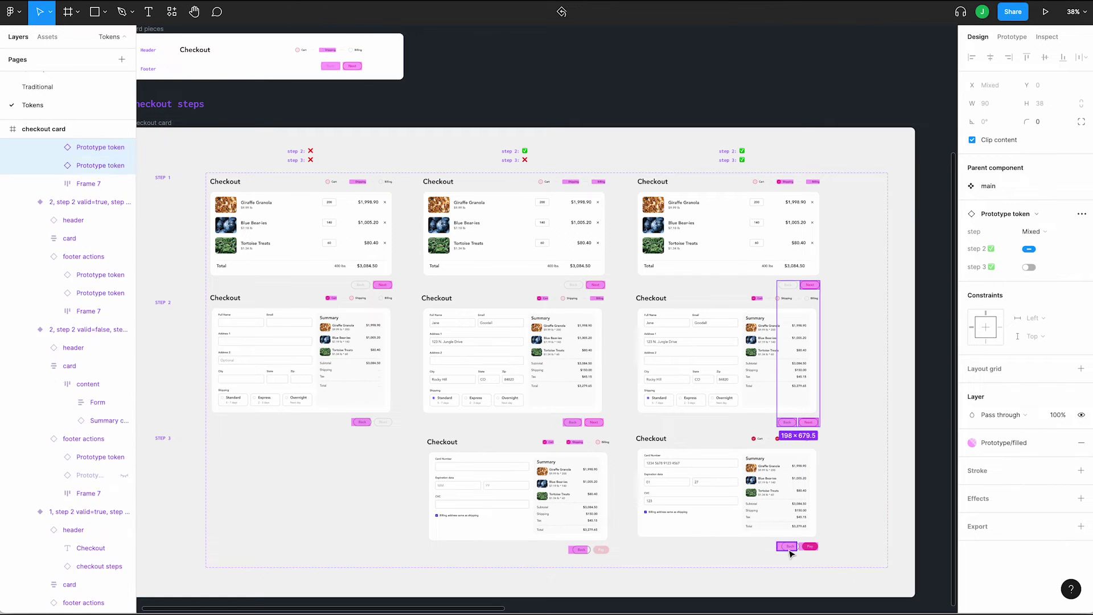
pyautogui.keyDown('shift'); pyautogui.keyDown('super'); pyautogui.click(788, 547); pyautogui.keyUp('super'); pyautogui.keyUp('shift')
pyautogui.click(1031, 268)
# Select the second column's footer tokens, then the first column's step-2 Back token.
pyautogui.keyDown('super'); pyautogui.click(599, 285); pyautogui.keyUp('super')
pyautogui.keyDown('shift'); pyautogui.keyDown('super'); pyautogui.click(593, 422); pyautogui.keyUp('super'); pyautogui.keyUp('shift')
pyautogui.keyDown('shift'); pyautogui.keyDown('super'); pyautogui.click(573, 422); pyautogui.keyUp('super'); pyautogui.keyUp('shift')
pyautogui.keyDown('shift'); pyautogui.keyDown('super'); pyautogui.click(580, 550); pyautogui.keyUp('super'); pyautogui.keyUp('shift')
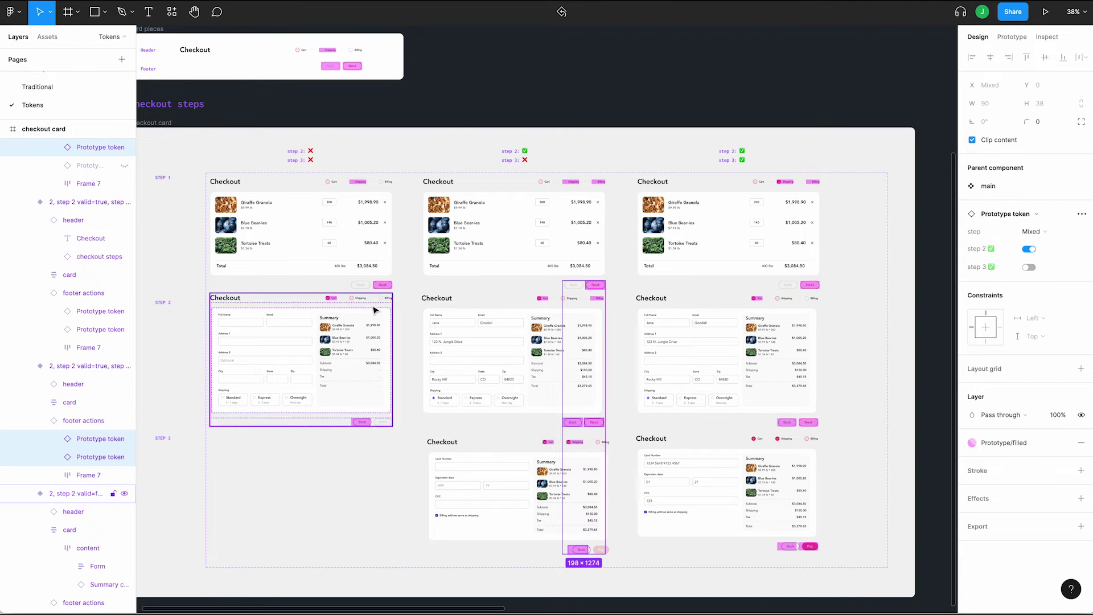
pyautogui.click(364, 423)
pyautogui.keyDown('shift'); pyautogui.keyDown('super'); pyautogui.click(367, 424); pyautogui.keyUp('super'); pyautogui.keyUp('shift')
pyautogui.keyDown('super'); pyautogui.click(368, 424); pyautogui.keyUp('super')
pyautogui.scroll(-5, 367, 423)
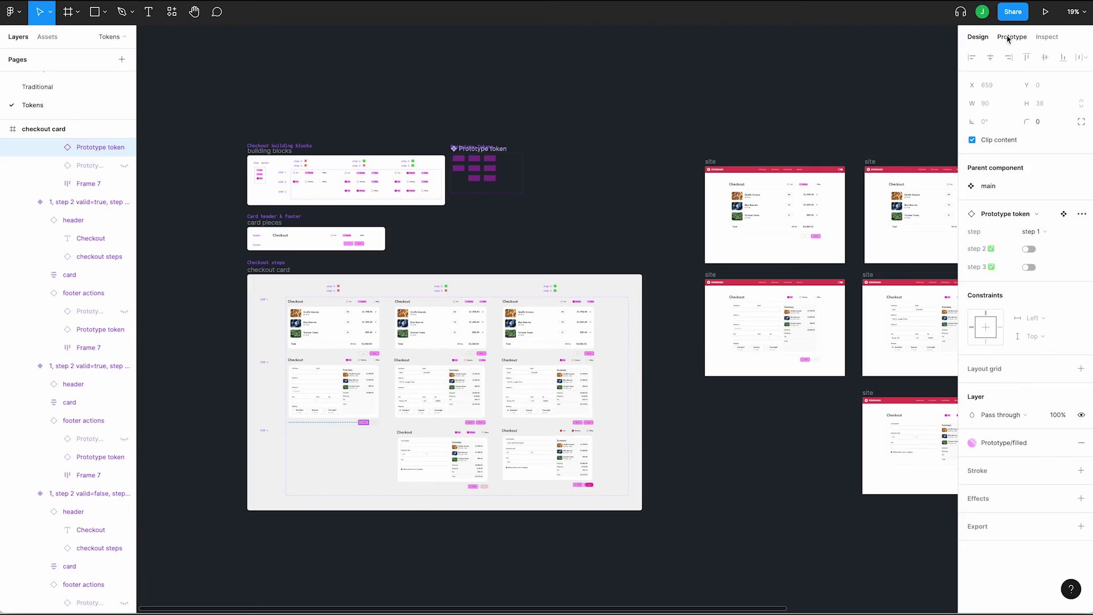
# Switch to prototyping and select the Prototype token set to view its connections.
pyautogui.hotkey('shift', 'e')
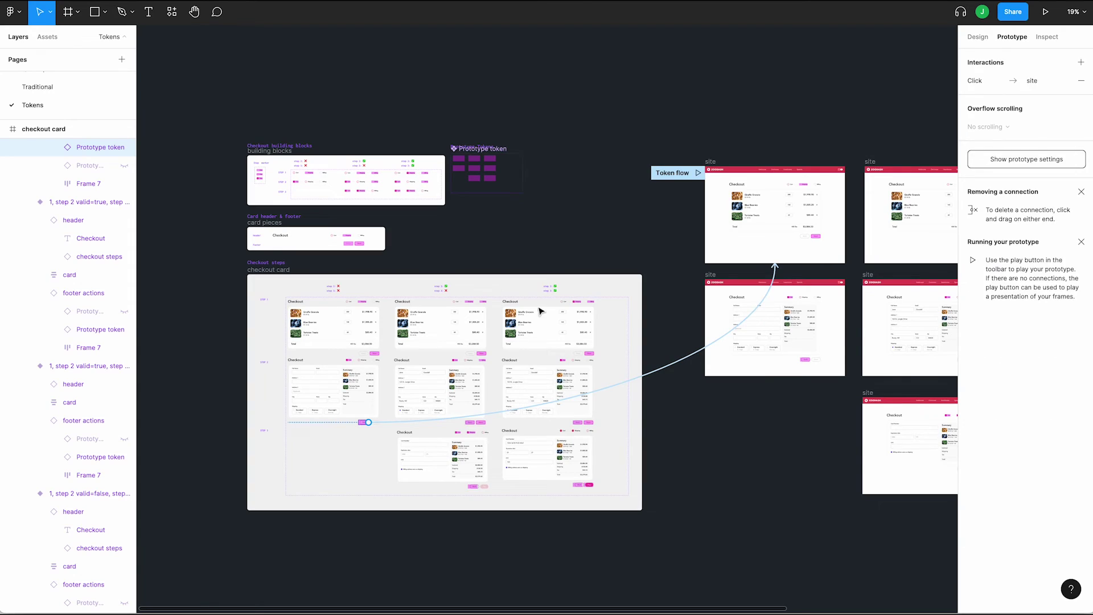
pyautogui.click(500, 329)
pyautogui.scroll(-5, 402, 490)
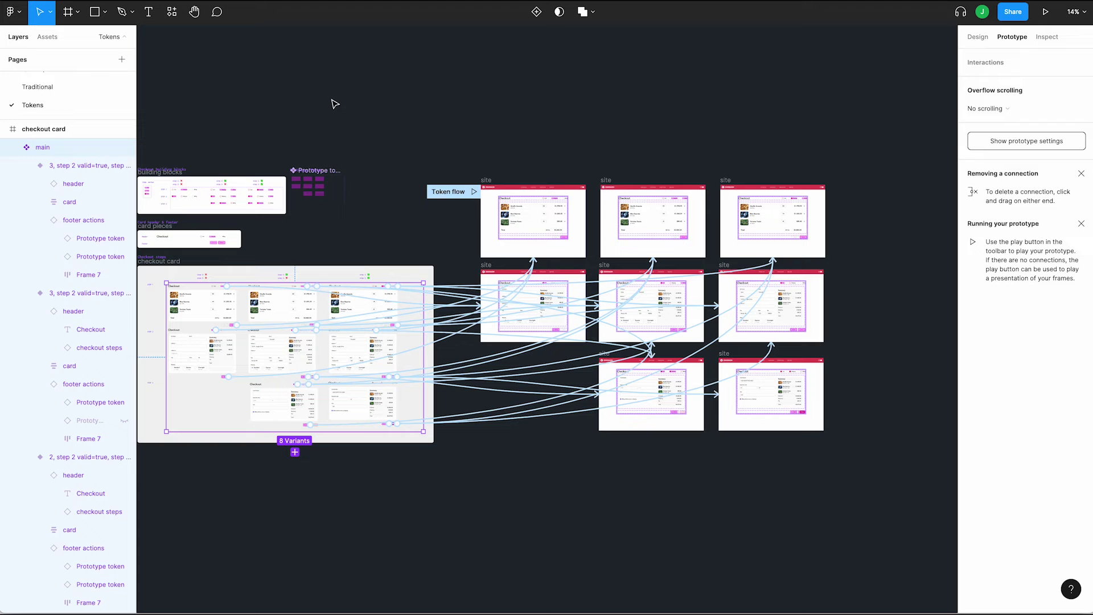
pyautogui.click(308, 173)
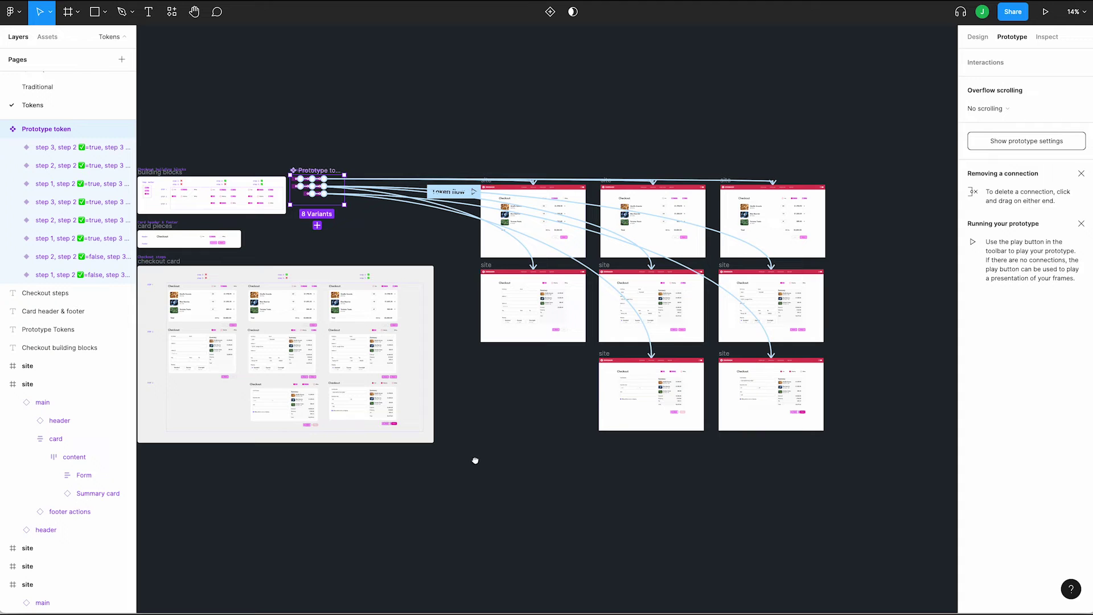
pyautogui.hscroll(-1, 590, 385)
pyautogui.scroll(5, 590, 385)
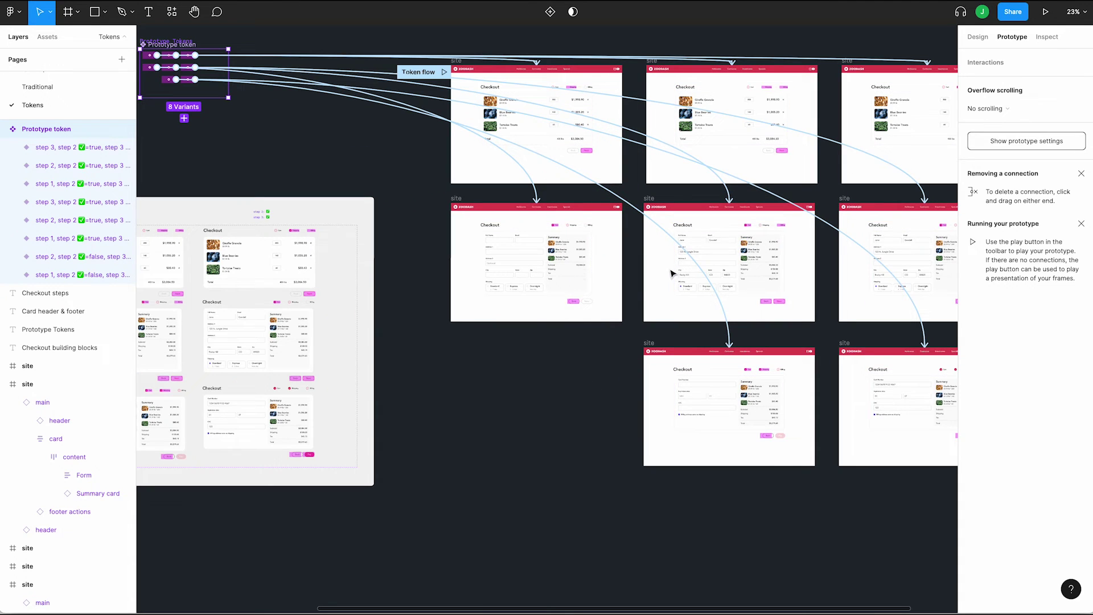
pyautogui.hscroll(-5, 473, 361)
pyautogui.scroll(1, 473, 362)
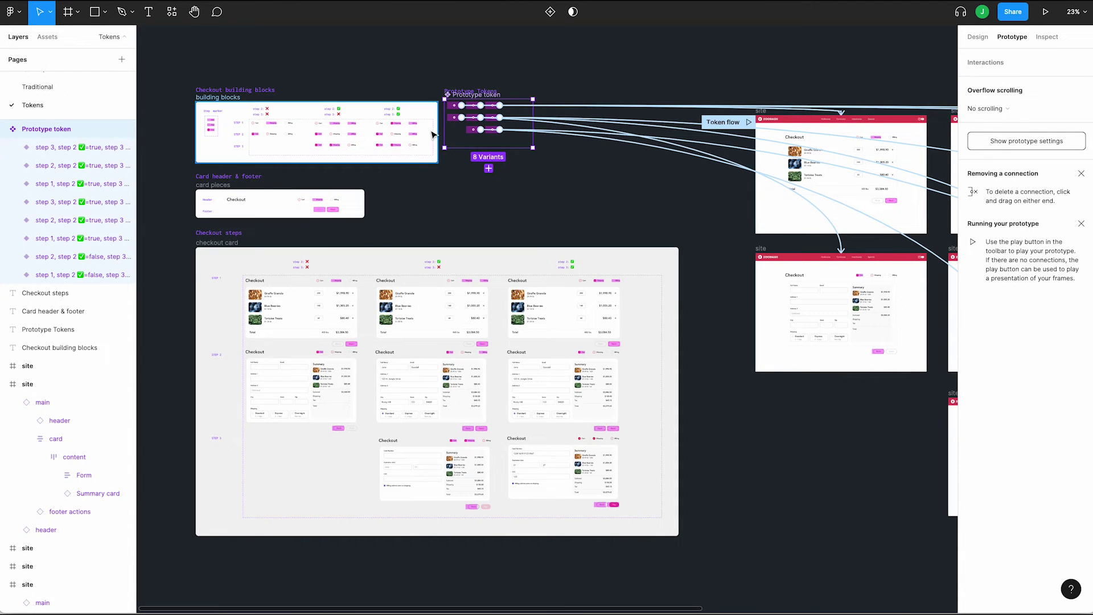
# Copy the first token variant into the site frame and move it onto the Full Name field.
pyautogui.click(455, 110)
pyautogui.press('super+c')
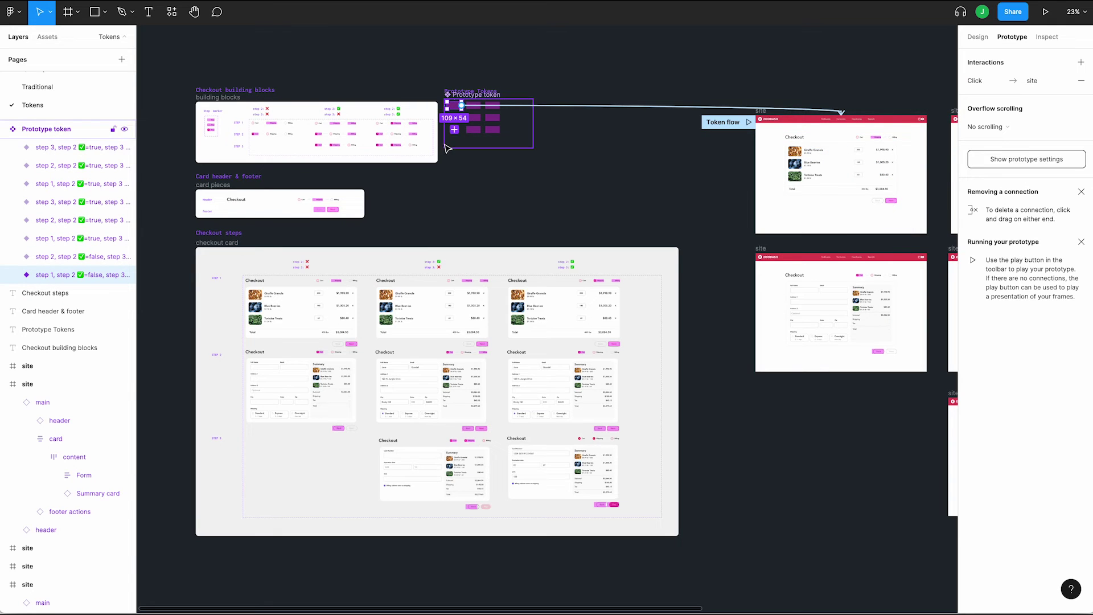
pyautogui.hscroll(5, 446, 322)
pyautogui.scroll(8, 446, 322)
pyautogui.click(251, 166)
pyautogui.press('super+v')
pyautogui.moveTo(270, 197); pyautogui.dragTo(526, 409)
# Set the shipping token's step to step 2 and turn step 2 on.
pyautogui.click(978, 38)
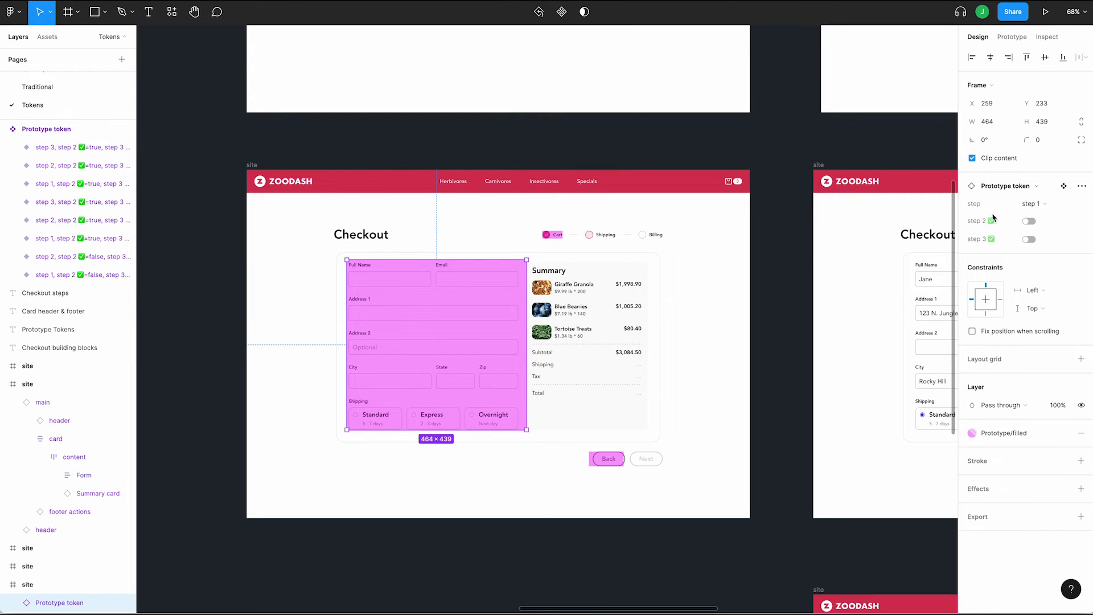
pyautogui.click(1033, 203)
pyautogui.click(1033, 217)
pyautogui.click(1029, 222)
# Paste a token into the billing site frame and set it to step 3.
pyautogui.click(372, 338)
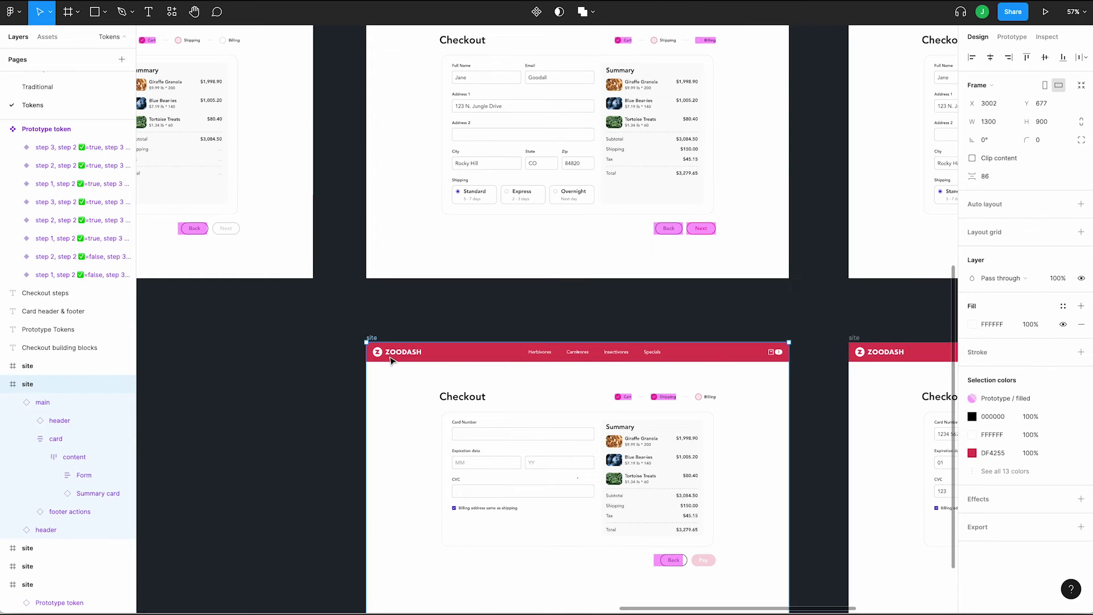
pyautogui.press('super+v')
pyautogui.click(1048, 205)
pyautogui.click(1047, 218)
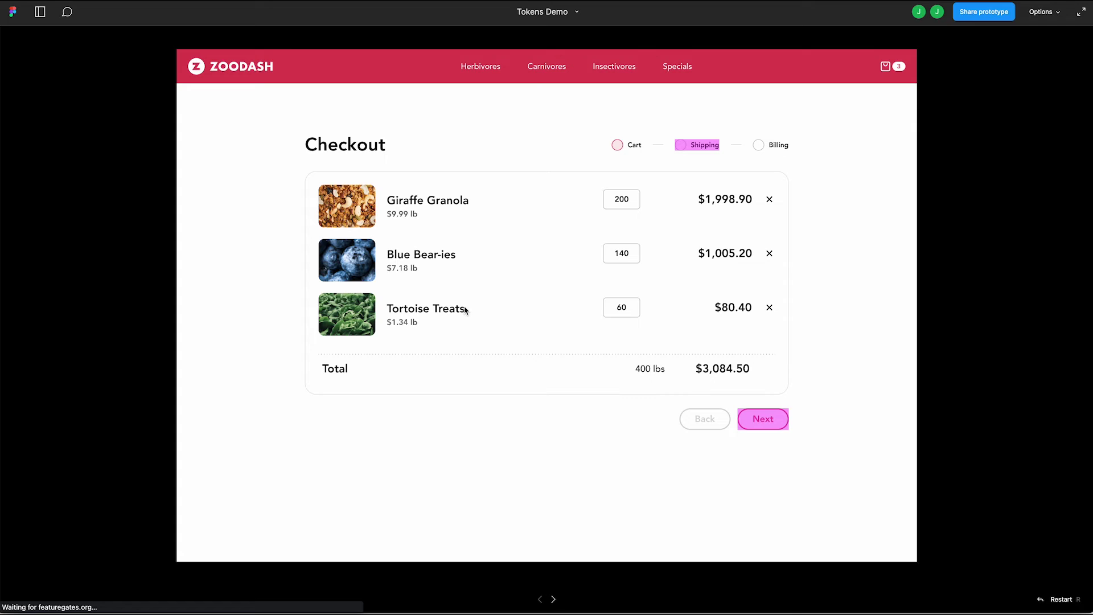
# Play the prototype from the cart to a filled shipping form, then return to the canvas.
pyautogui.click(468, 342)
pyautogui.click(765, 420)
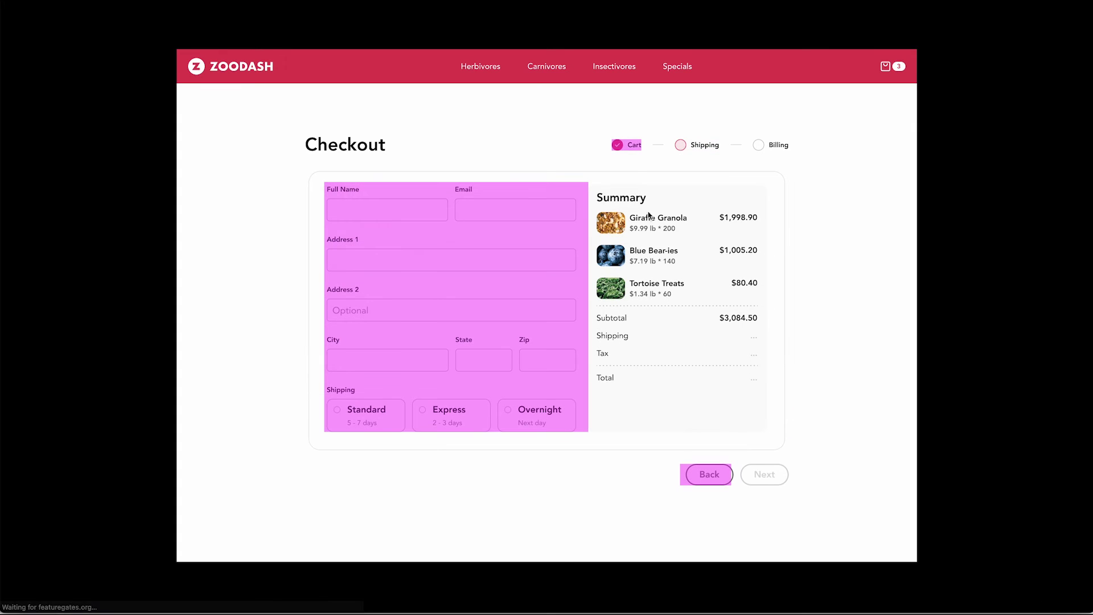
pyautogui.click(491, 345)
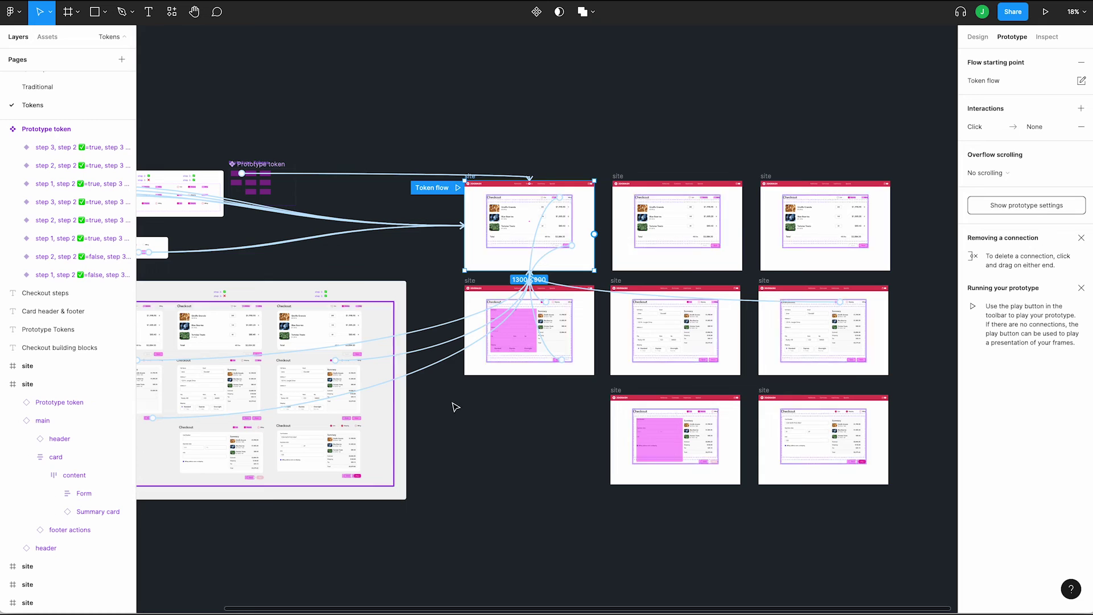
pyautogui.moveTo(454, 407); pyautogui.dragTo(634, 383)
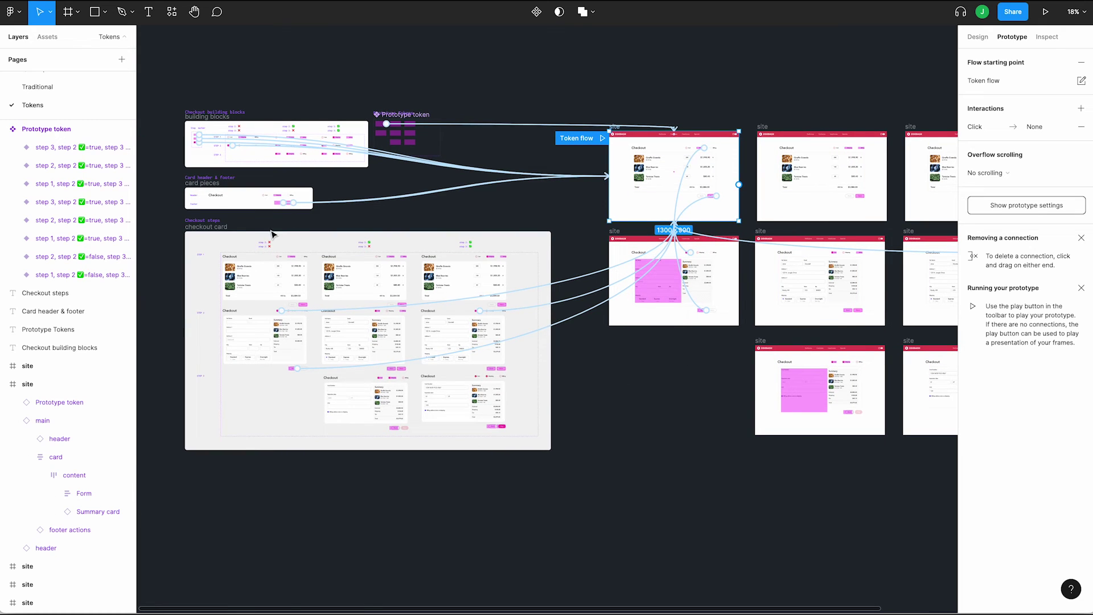
# Switch the checkout card's Prototype/filled token layers to the Prototype/empty colour style.
pyautogui.click(222, 227)
pyautogui.click(975, 40)
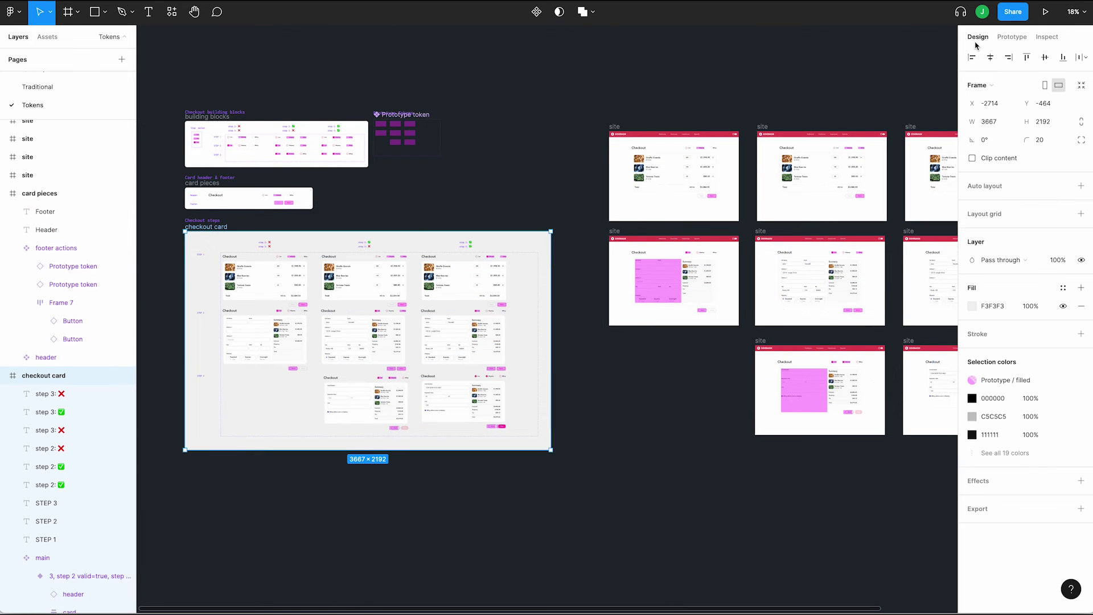
pyautogui.click(1069, 380)
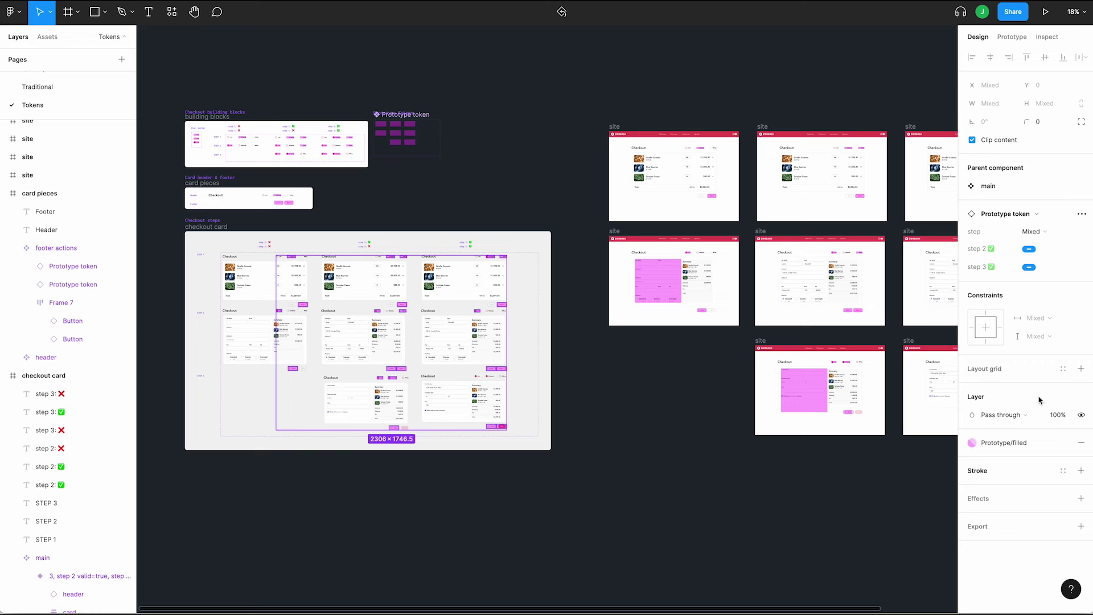
pyautogui.click(972, 443)
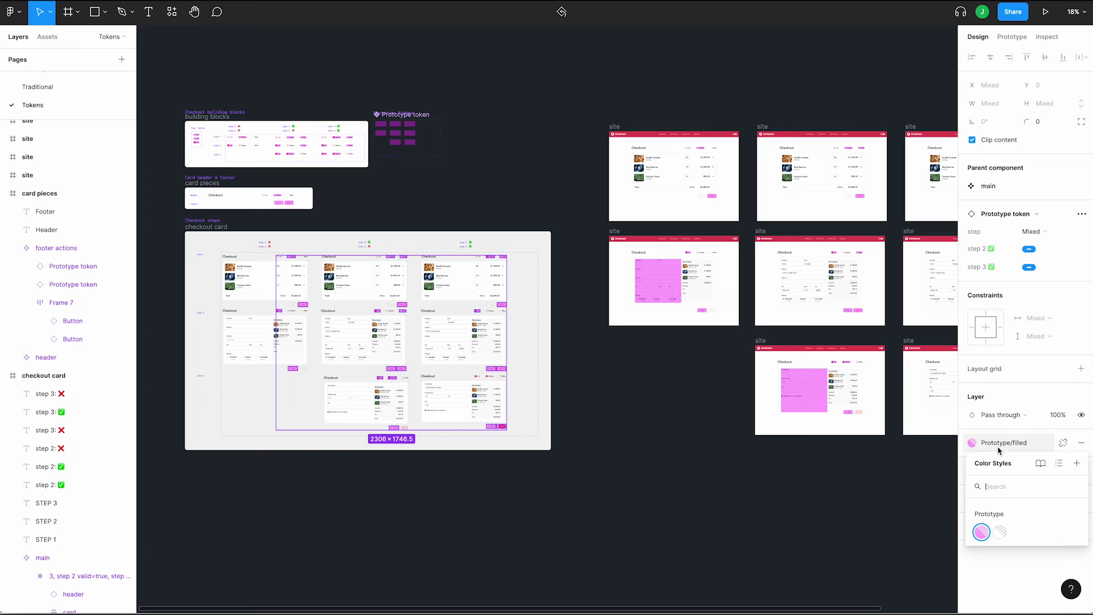
pyautogui.click(1000, 534)
pyautogui.click(734, 505)
# Apply Prototype/empty to both magenta tokens on the site frames.
pyautogui.hscroll(5, 734, 505)
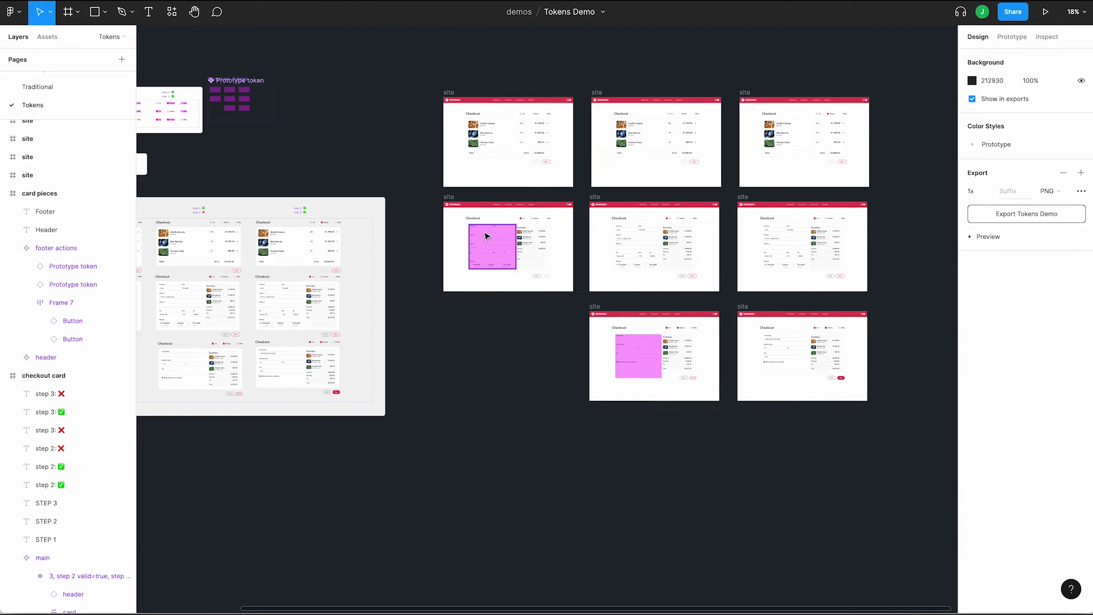
pyautogui.click(486, 236)
pyautogui.keyDown('shift'); pyautogui.click(646, 362); pyautogui.keyUp('shift')
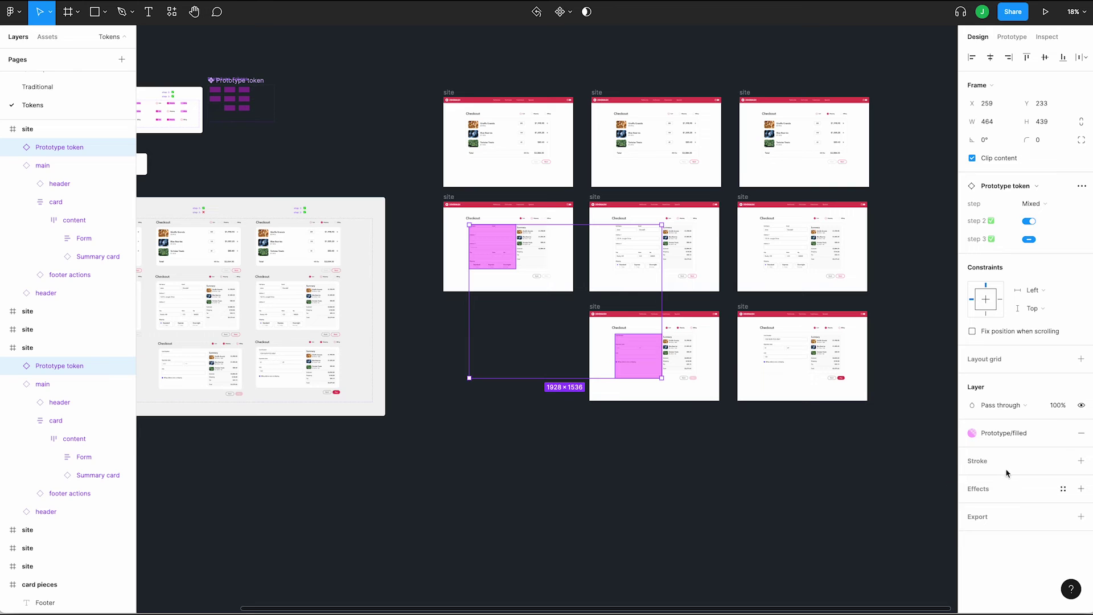
pyautogui.click(1028, 433)
pyautogui.click(999, 531)
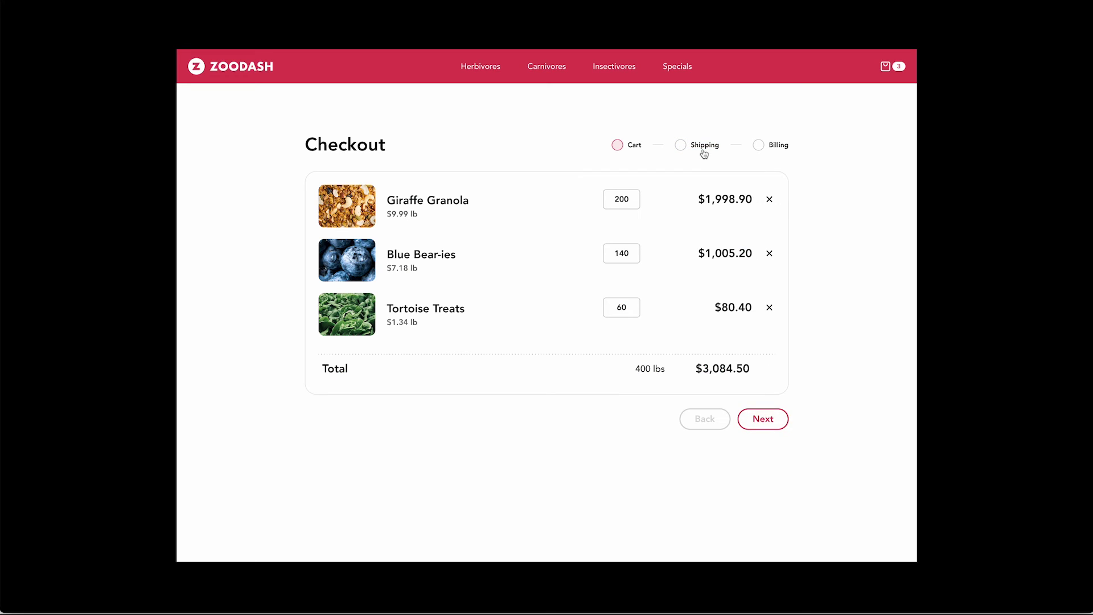
# Preview the checkout prototype, moving Shipping → Cart → Shipping, then exit the presentation.
pyautogui.click(703, 151)
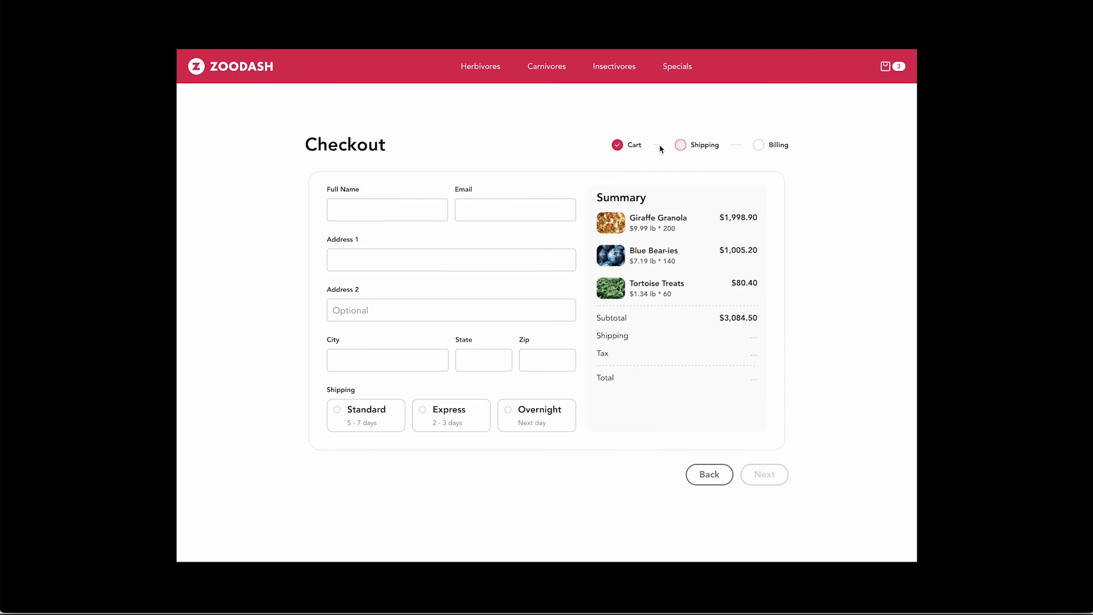
pyautogui.click(634, 150)
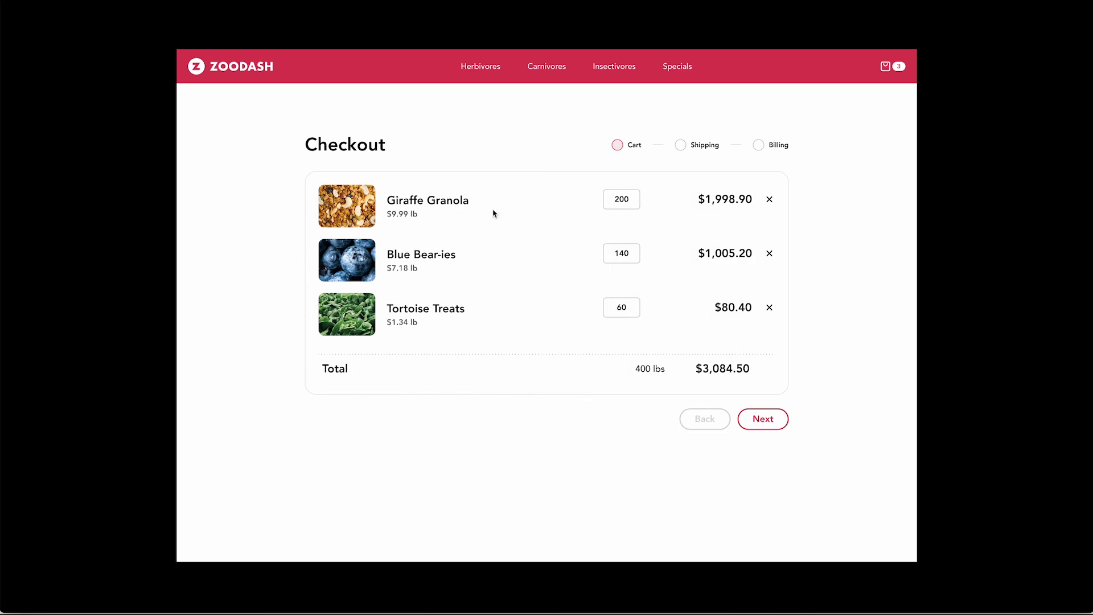
pyautogui.click(704, 147)
pyautogui.press('Escape')
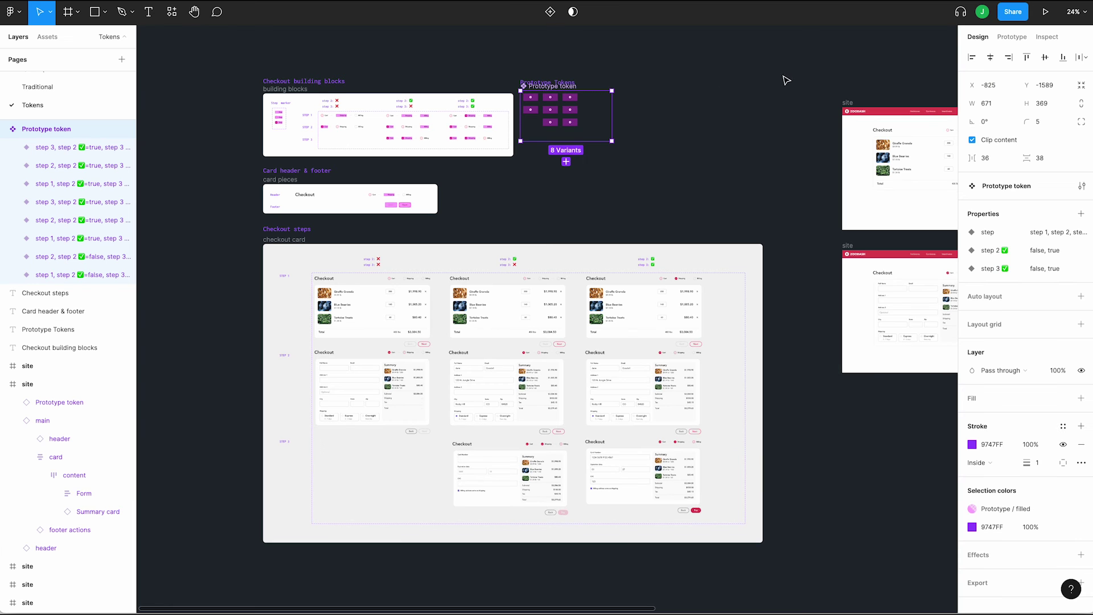
# Set the eight token variants' click-to-site Dissolve duration to 500ms.
pyautogui.click(1019, 39)
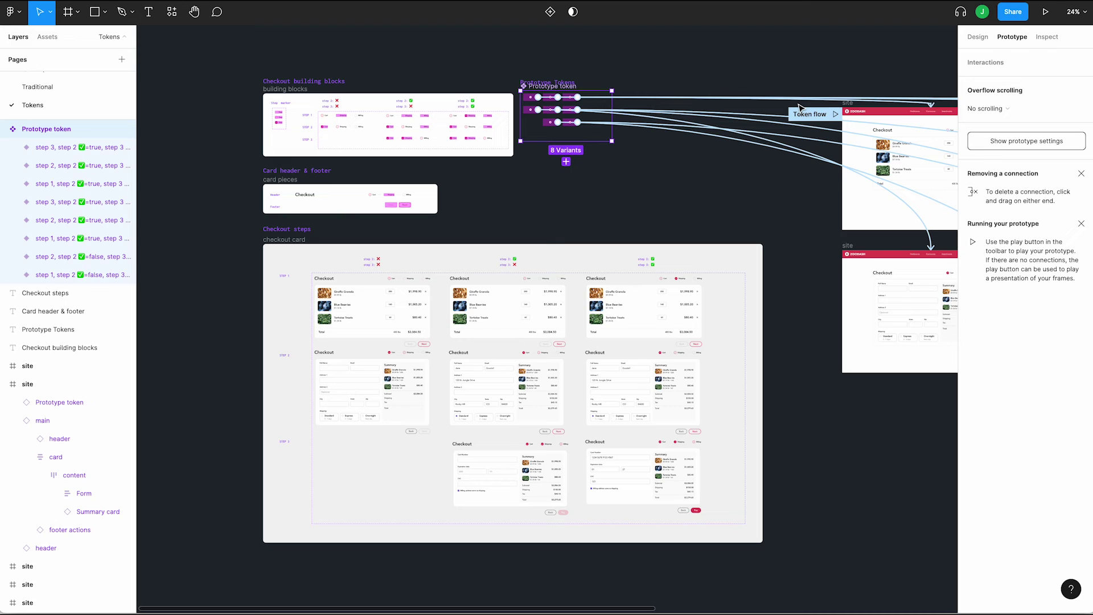
pyautogui.press('Return')
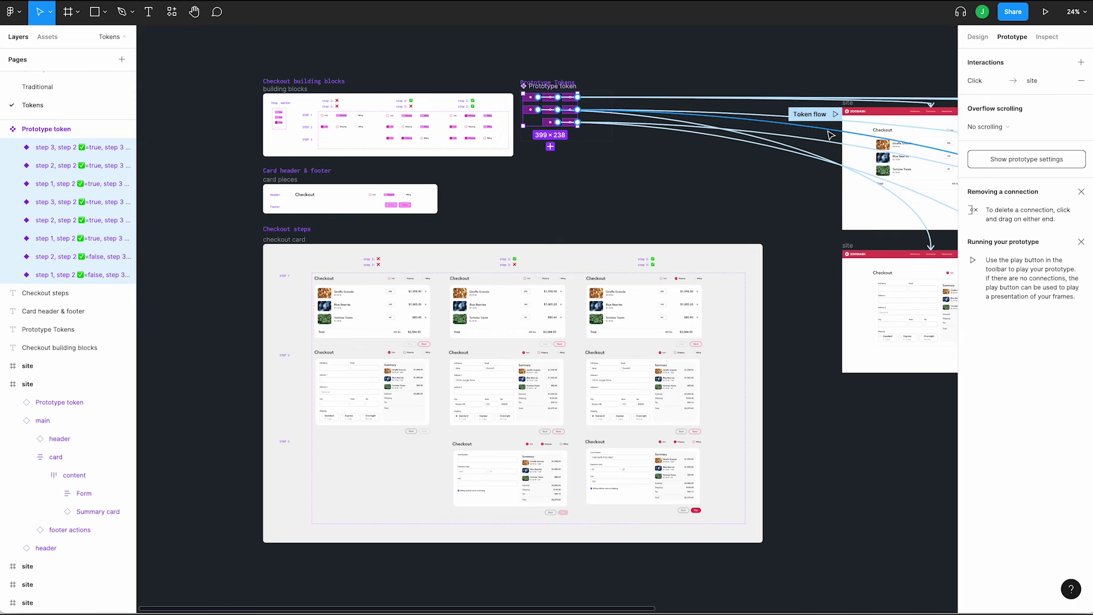
pyautogui.click(565, 87)
pyautogui.press('Return')
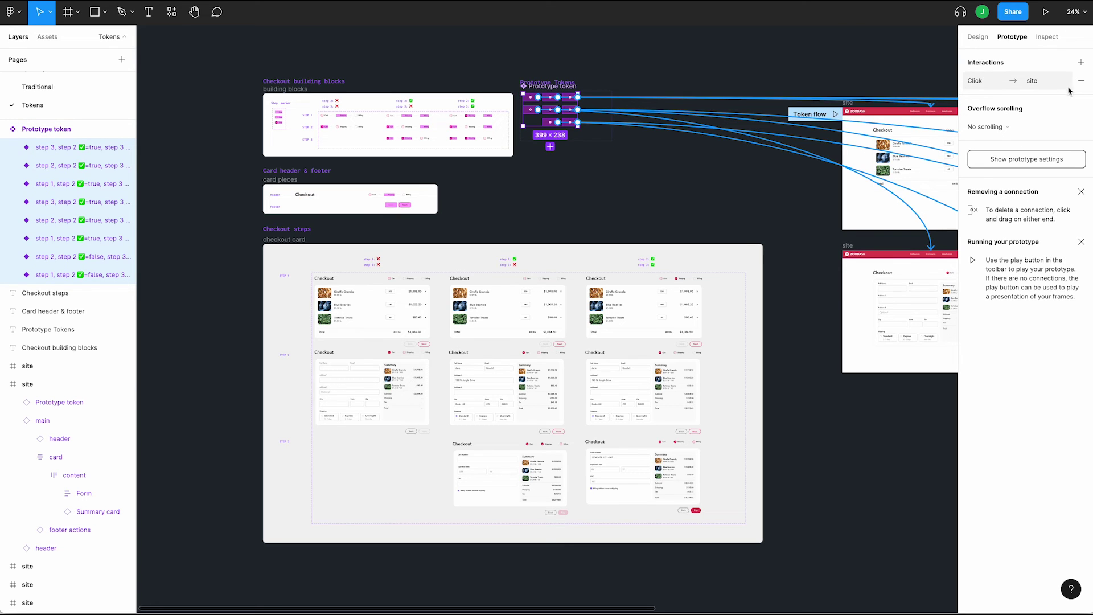
pyautogui.click(1032, 79)
pyautogui.click(926, 292)
pyautogui.write('500')
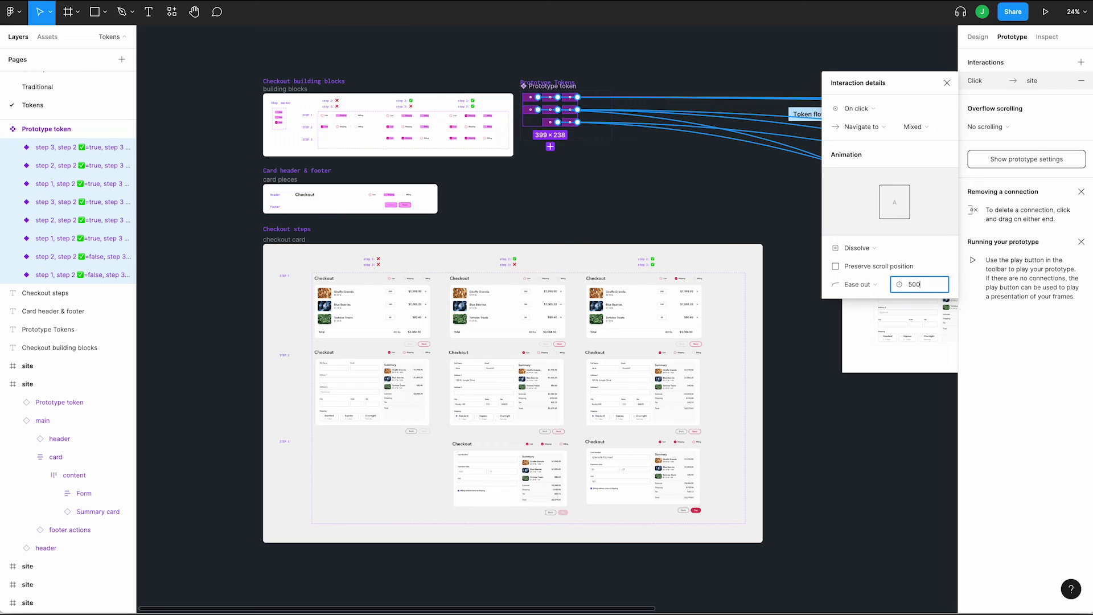
pyautogui.press('Return')
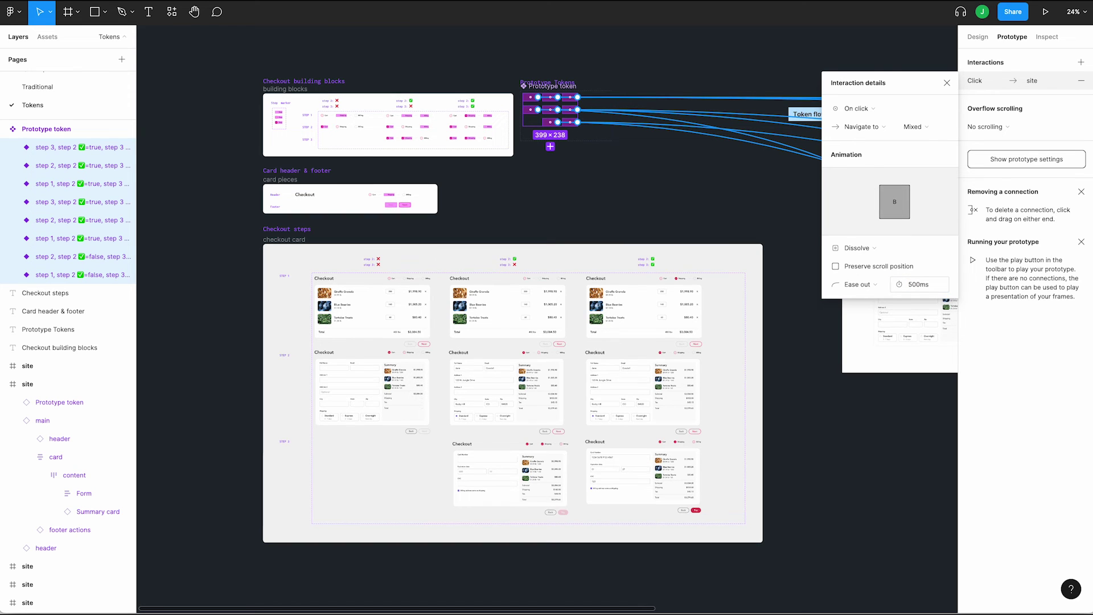
pyautogui.click(818, 276)
pyautogui.scroll(3, 521, 227)
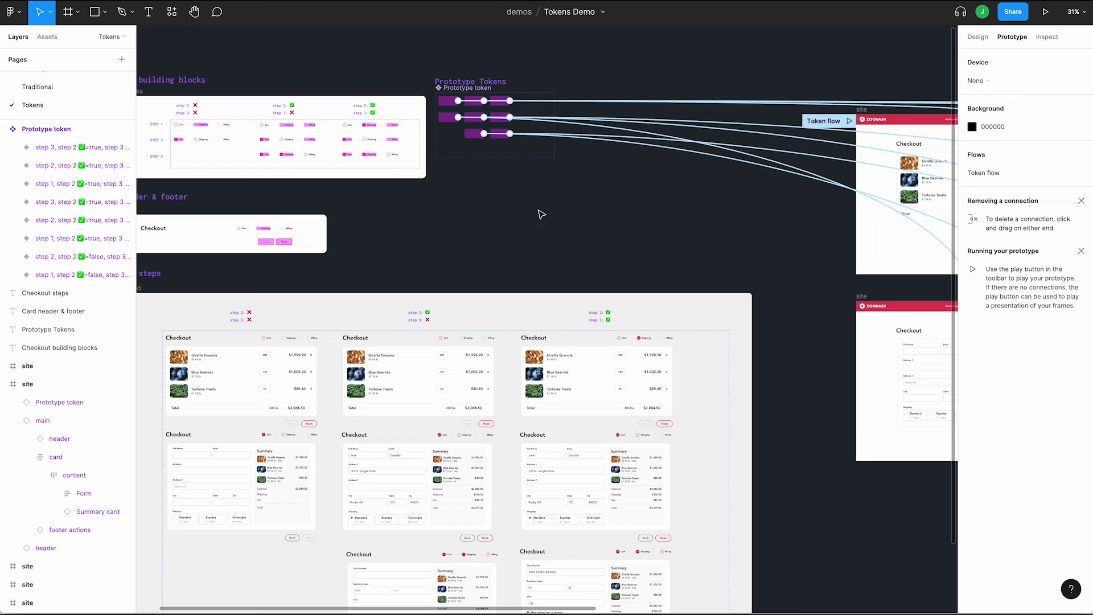
# Rename the token component set to 'Prototype token / slow'.
pyautogui.click(481, 89)
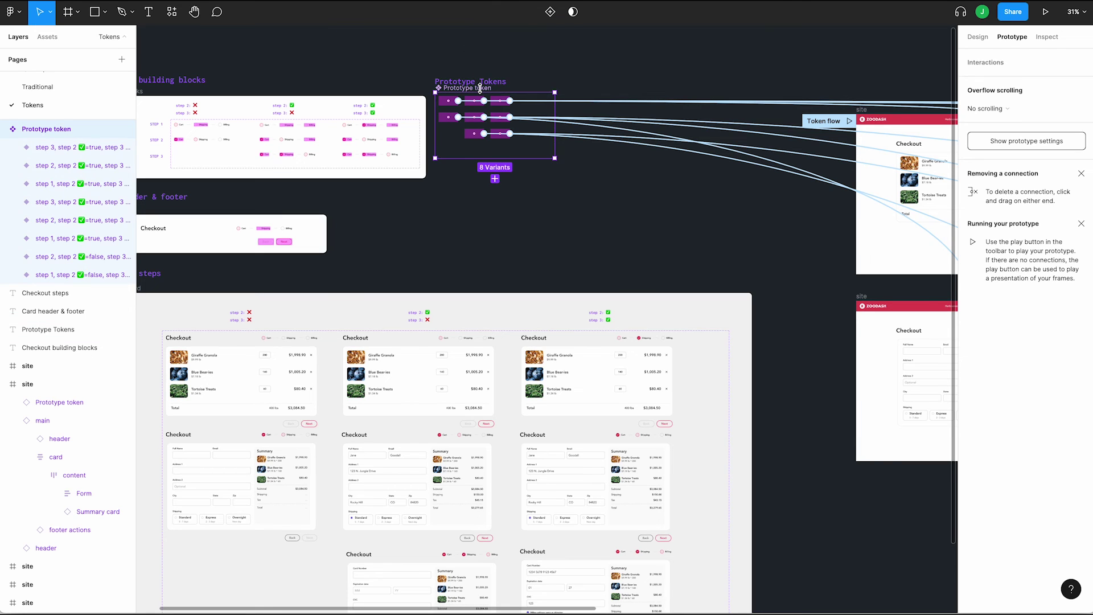
pyautogui.hotkey('ctrl', 'r')
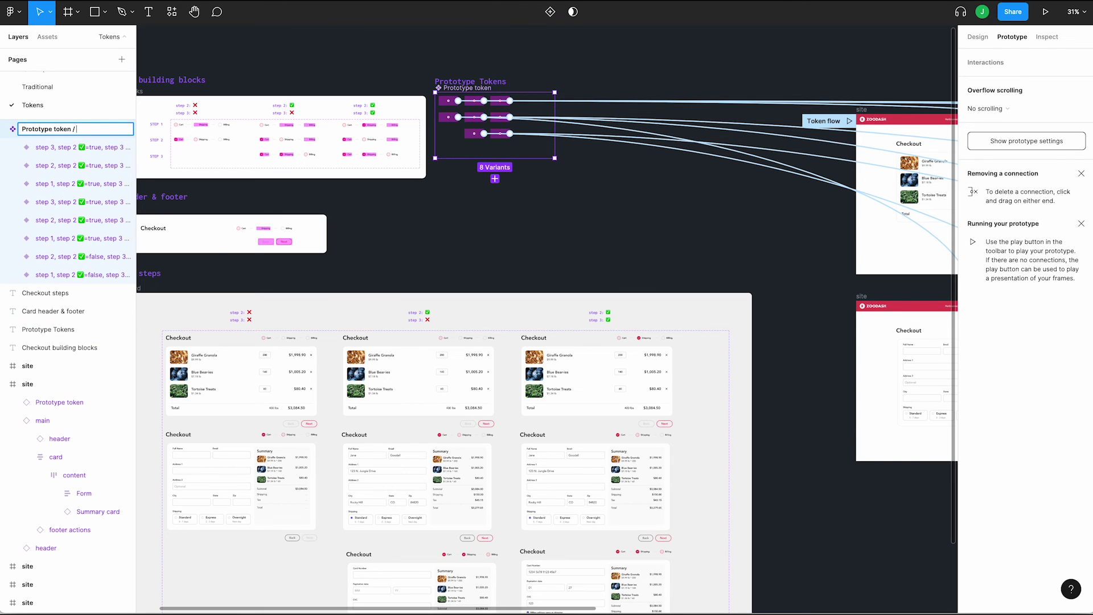
pyautogui.press('Return')
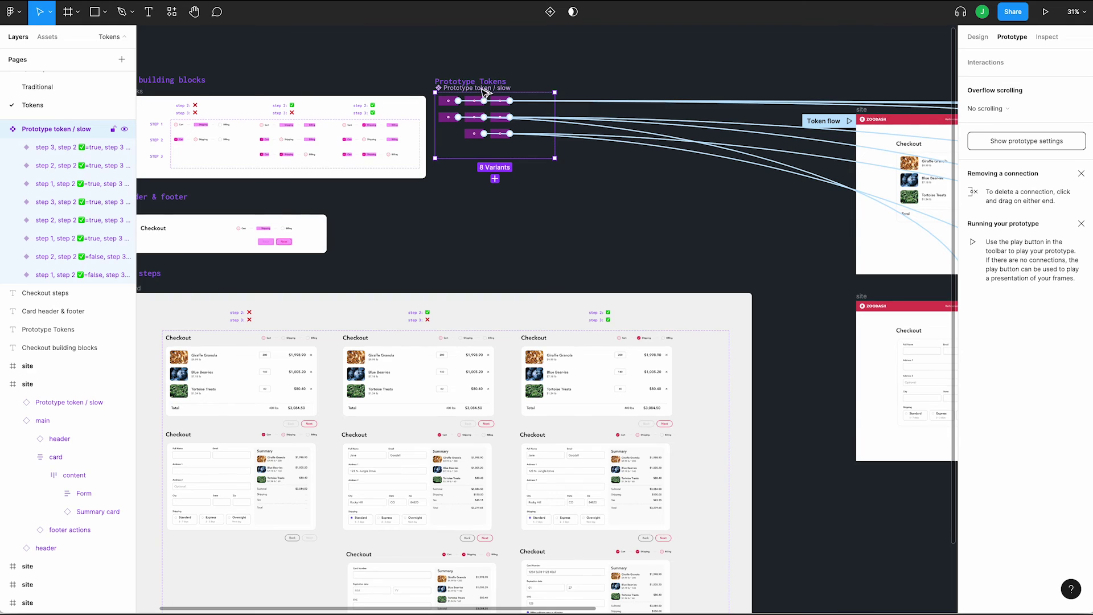
# Duplicate the set below the original and name the copy 'Prototype token / fast'.
pyautogui.moveTo(482, 91); pyautogui.dragTo(471, 183)
pyautogui.hotkey('ctrl', 'r')
pyautogui.press('End')
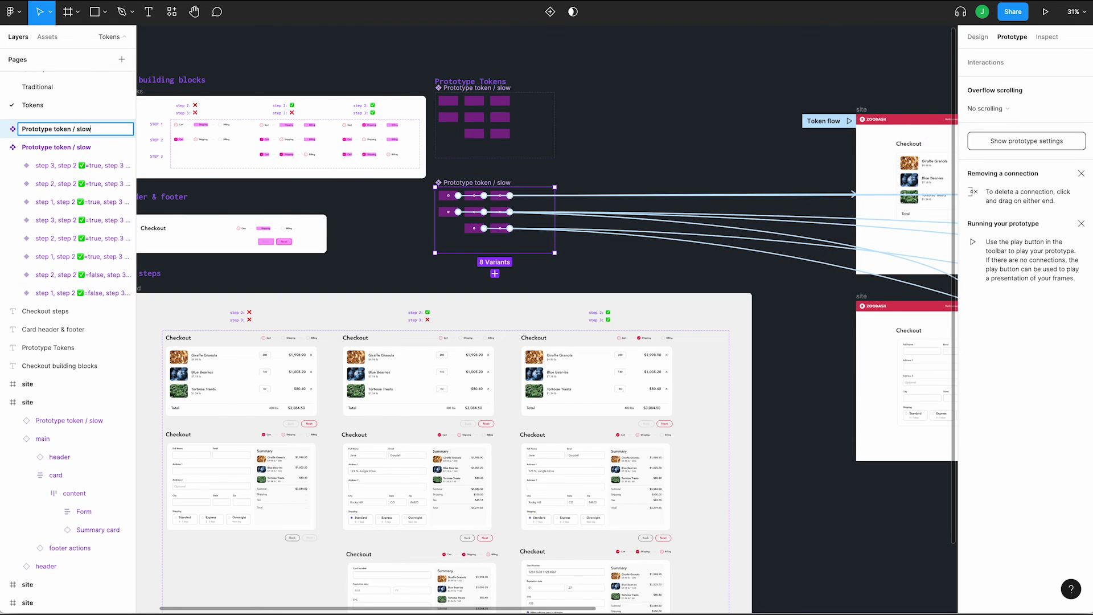
pyautogui.write('fast')
pyautogui.press('Return')
pyautogui.press('Return')
# Set the fast set's interaction animation duration to 150ms.
pyautogui.click(921, 288)
pyautogui.write('150')
pyautogui.press('Return')
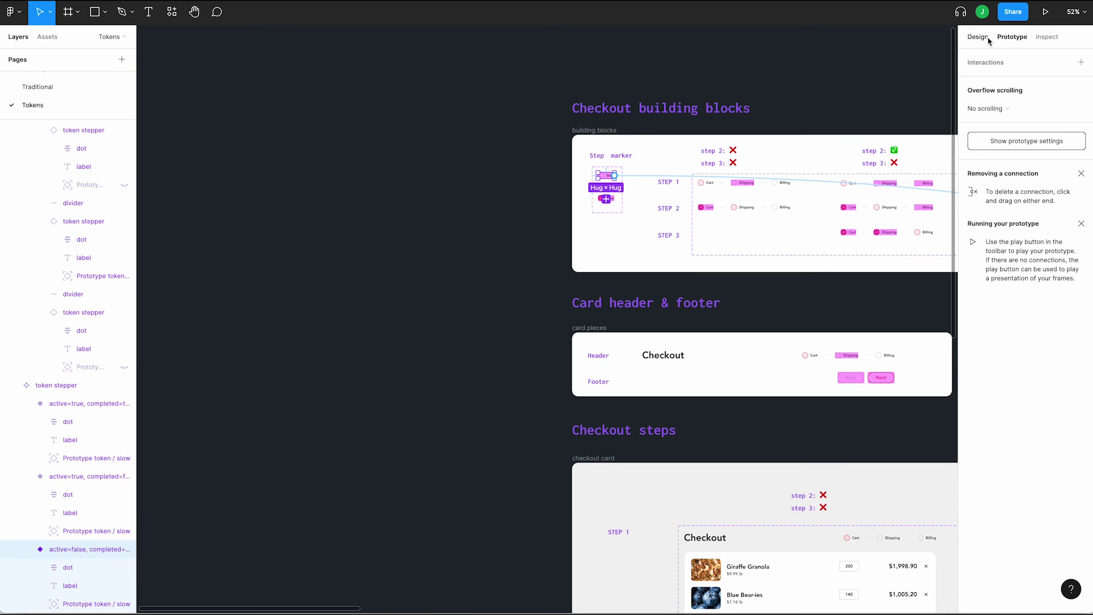
pyautogui.click(977, 38)
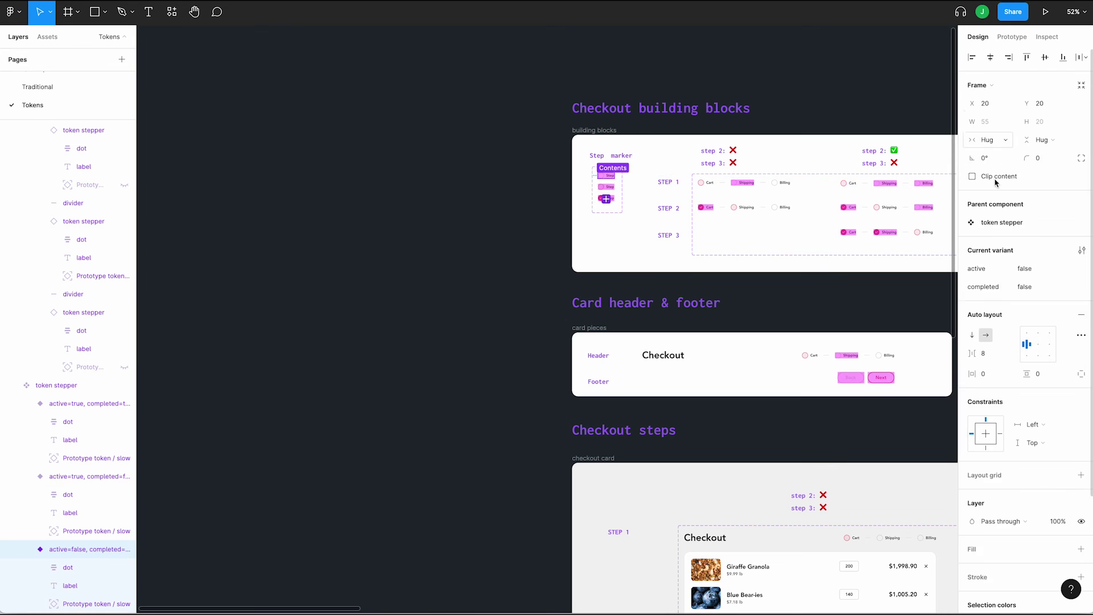
# Select the token stepper component set in the building blocks frame.
pyautogui.click(1001, 227)
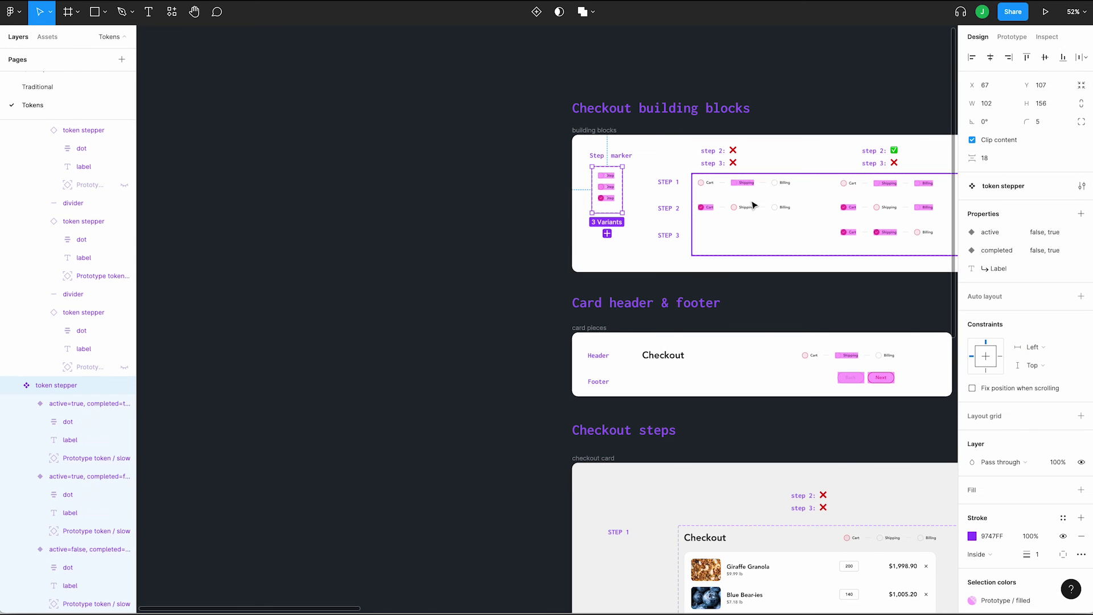
pyautogui.scroll(5, 627, 197)
pyautogui.click(591, 230)
pyautogui.click(570, 158)
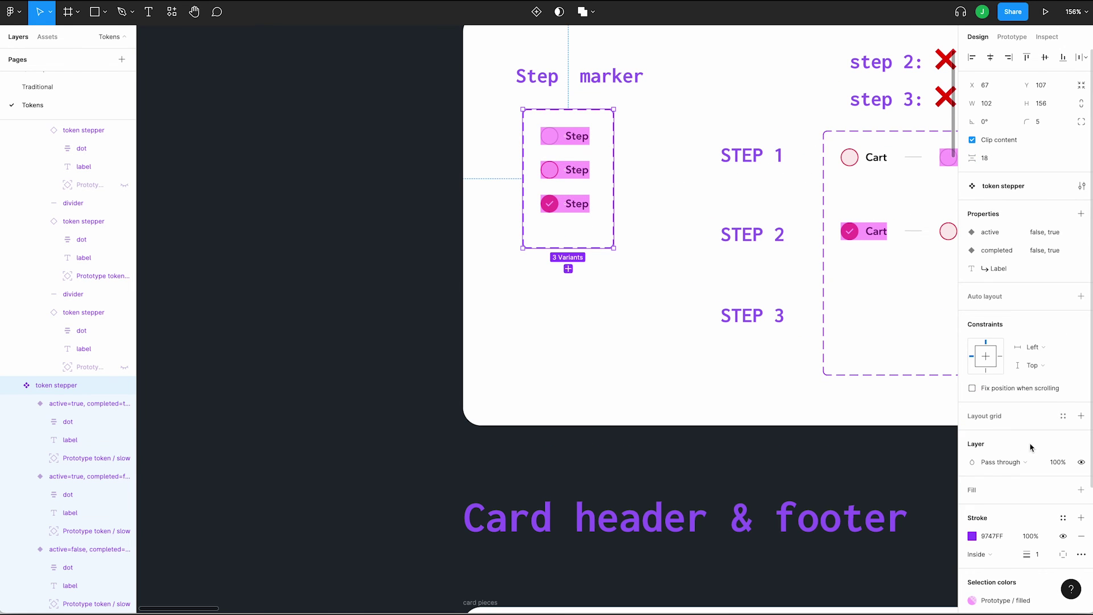
pyautogui.scroll(-2, 1081, 564)
# Select all filled-style token instances and swap them to Prototype token / fast.
pyautogui.click(1081, 557)
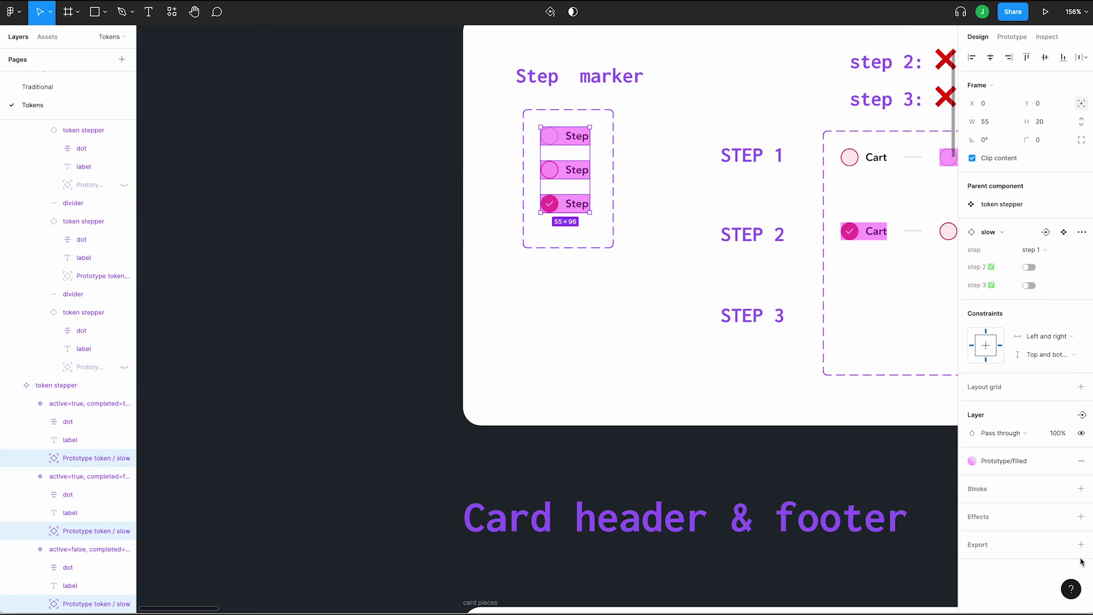
pyautogui.click(1002, 230)
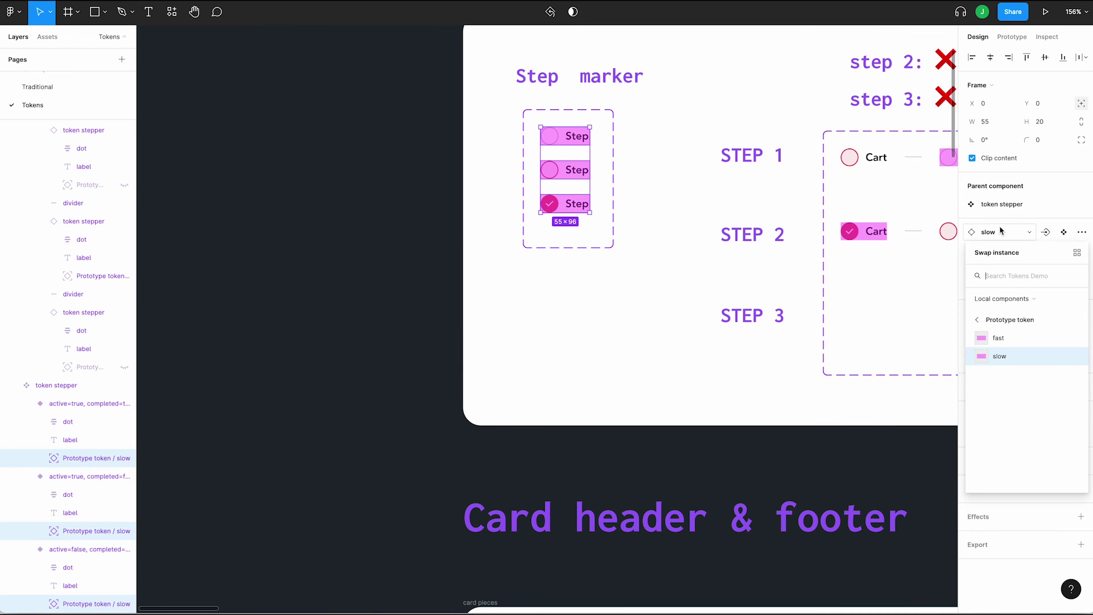
pyautogui.click(1000, 349)
pyautogui.scroll(-5, 734, 374)
pyautogui.scroll(-5, 734, 374)
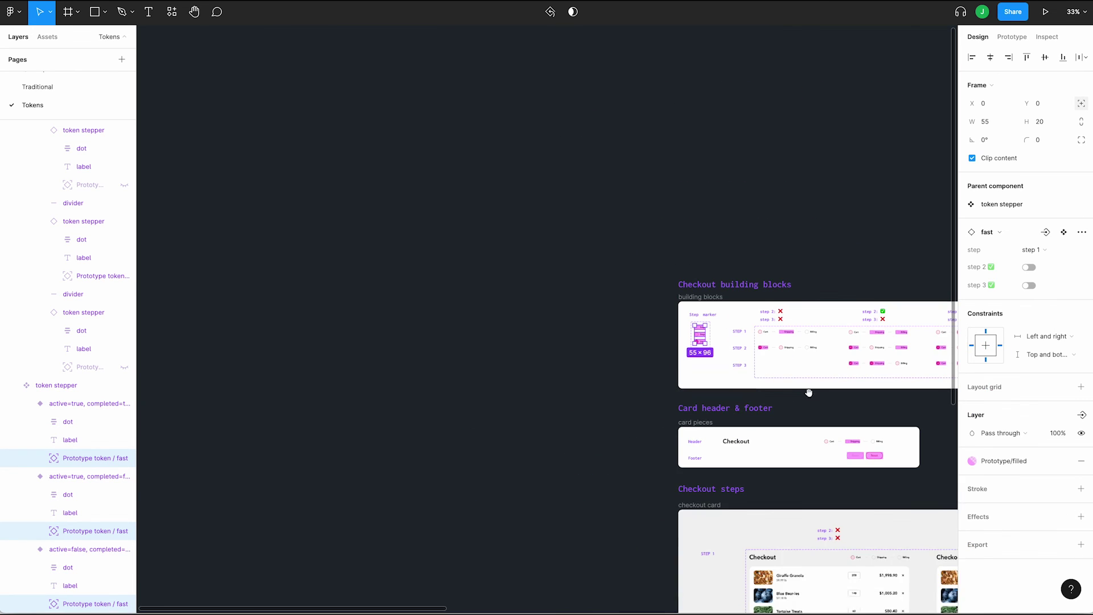
pyautogui.hscroll(5, 807, 391)
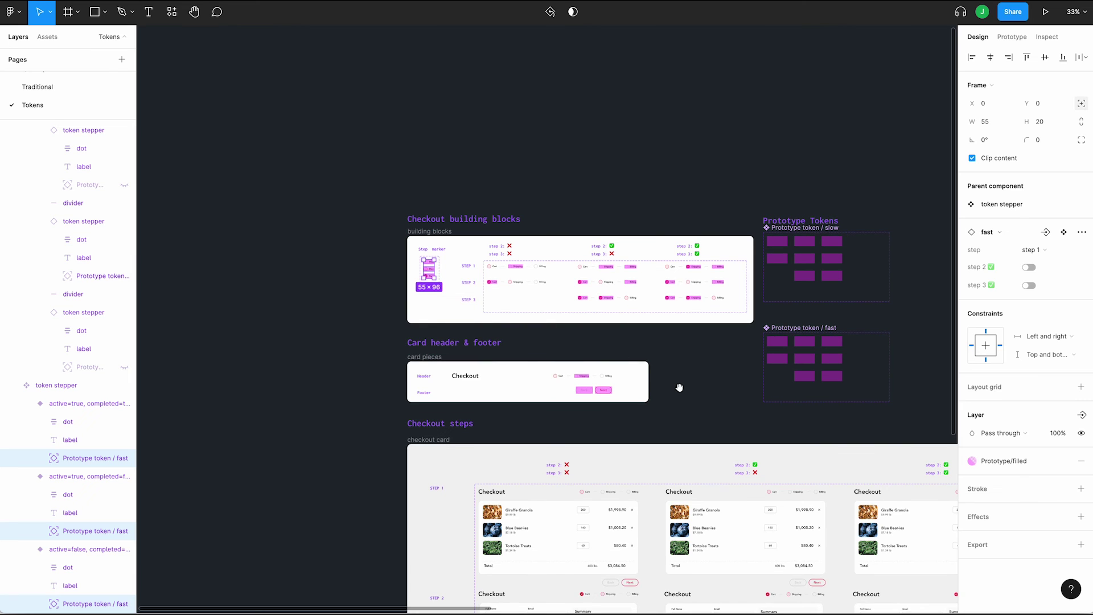
pyautogui.hscroll(3, 678, 383)
pyautogui.scroll(-1, 678, 383)
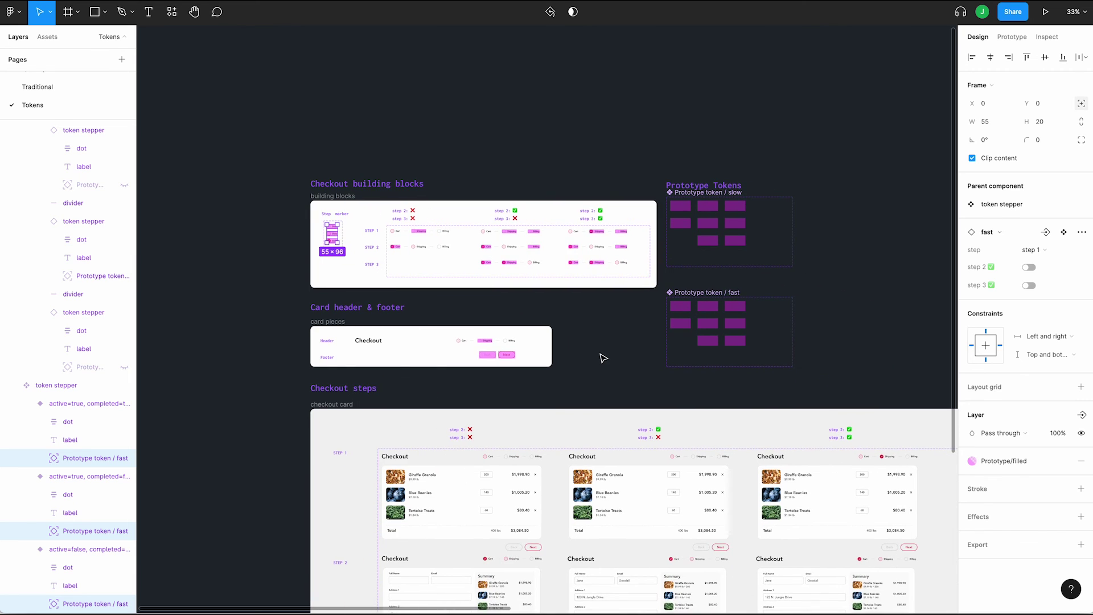
pyautogui.click(604, 357)
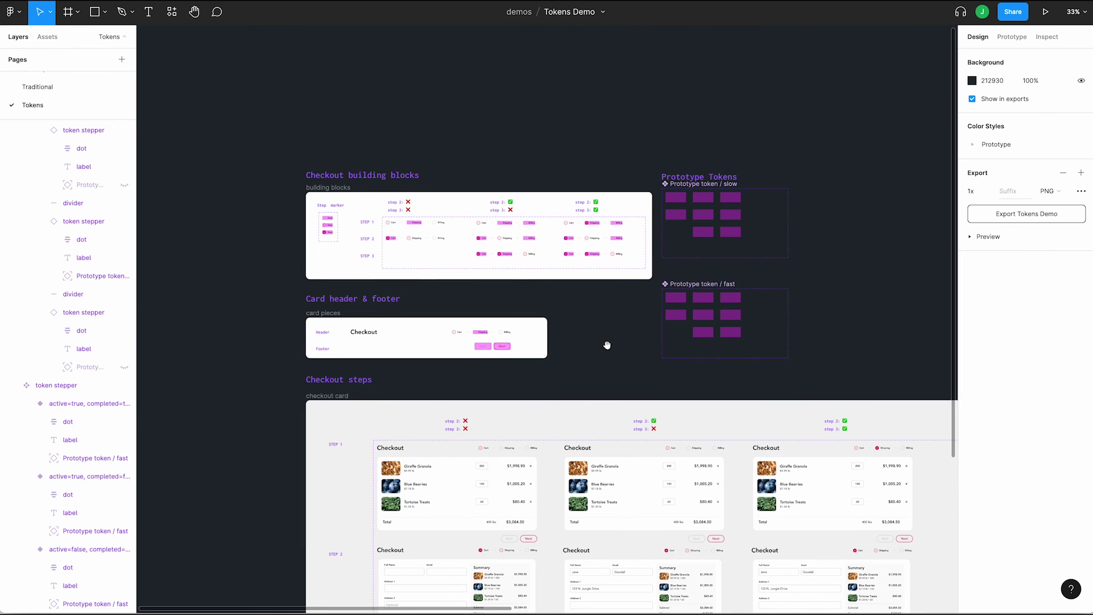
pyautogui.scroll(5, 607, 343)
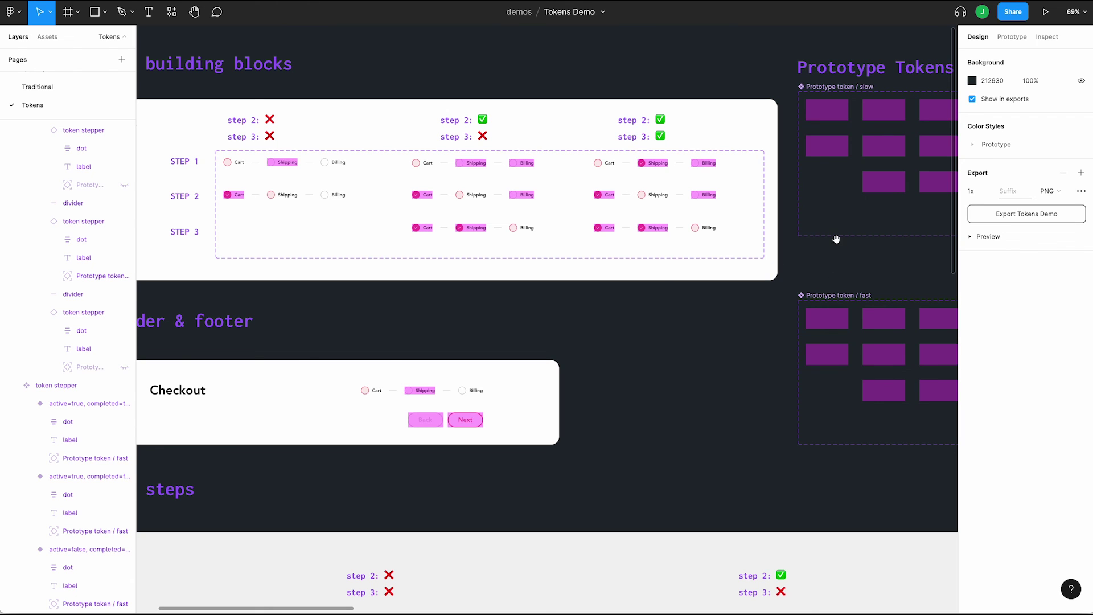
pyautogui.moveTo(836, 239); pyautogui.dragTo(665, 237)
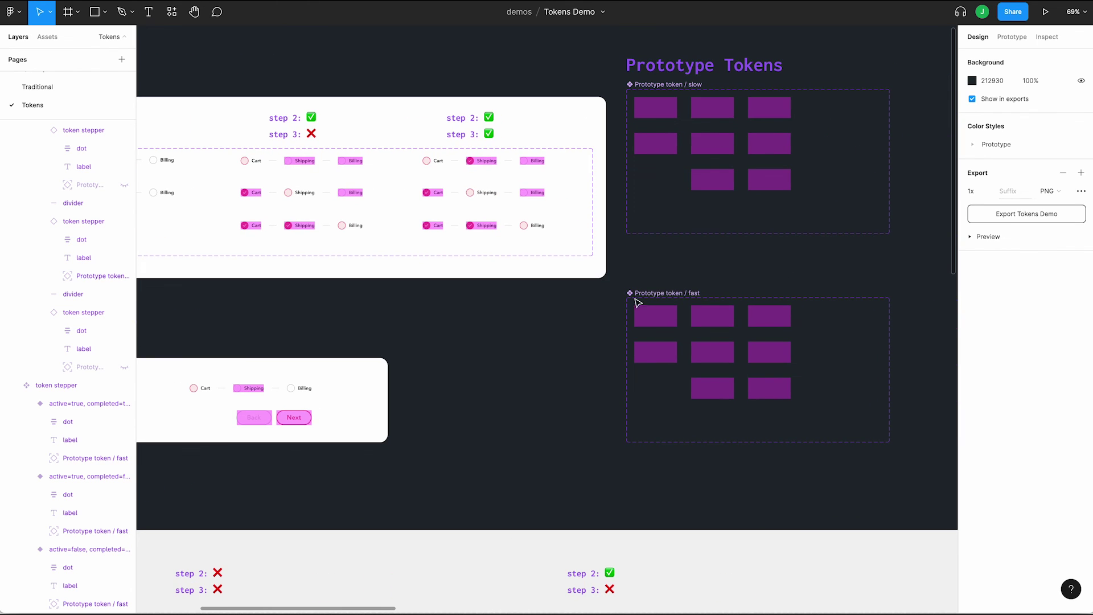
pyautogui.scroll(-10, 419, 434)
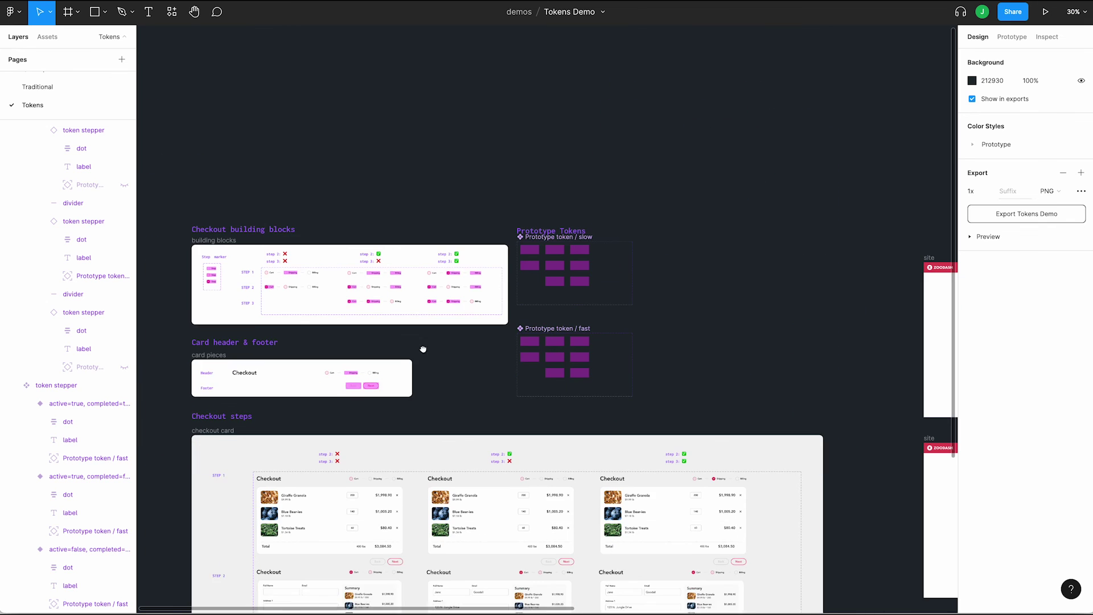
pyautogui.scroll(-5, 441, 377)
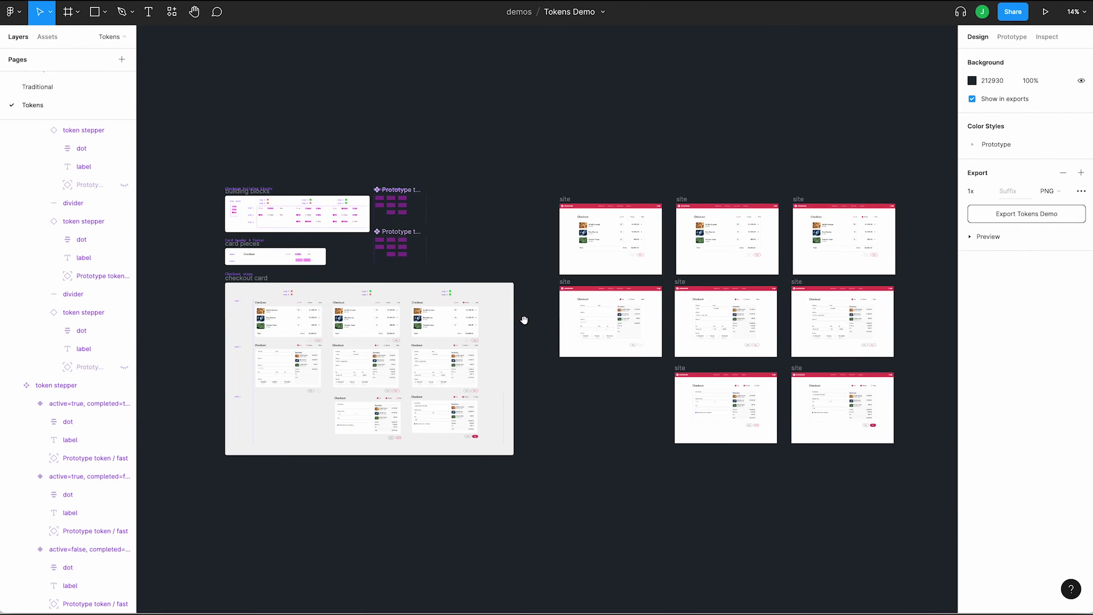